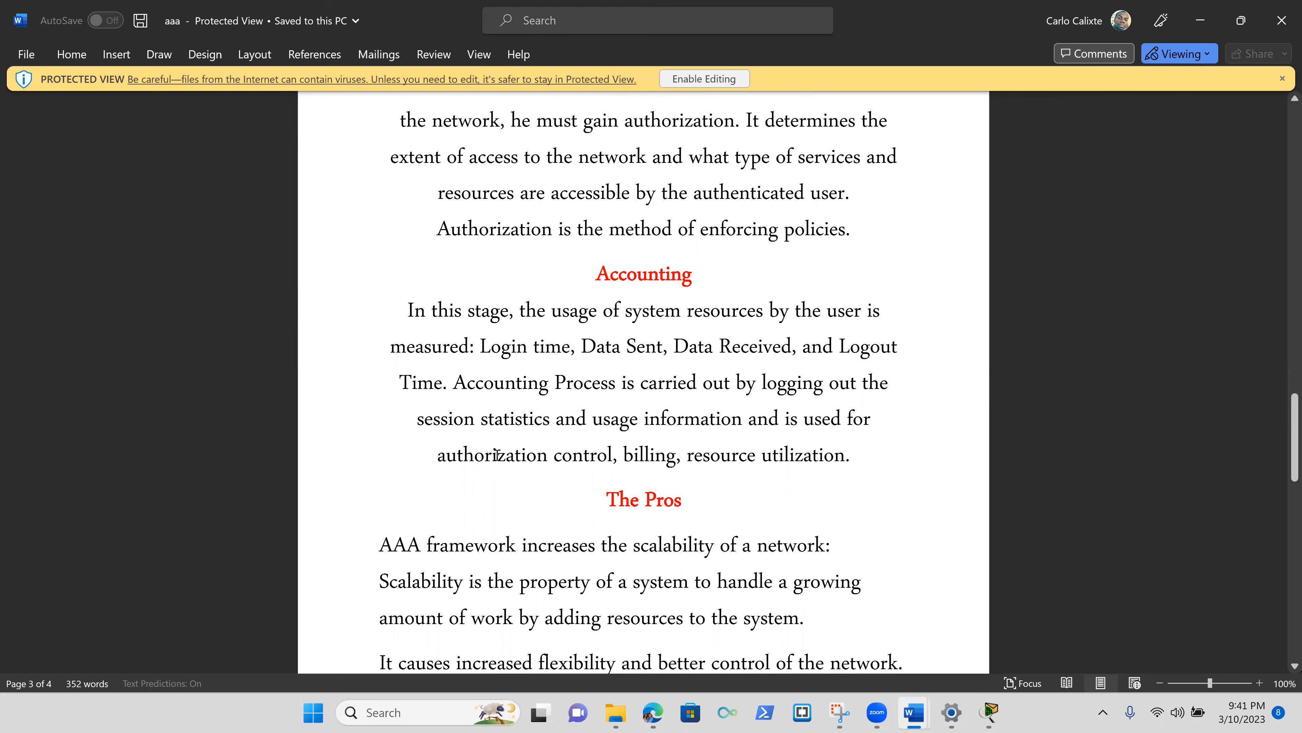
Bring the Packet Tracer AAA lab topology and its activity instructions to the front.
{"action": "scroll", "coordinate": [497, 455], "scroll_direction": "down", "scroll_amount": 2}
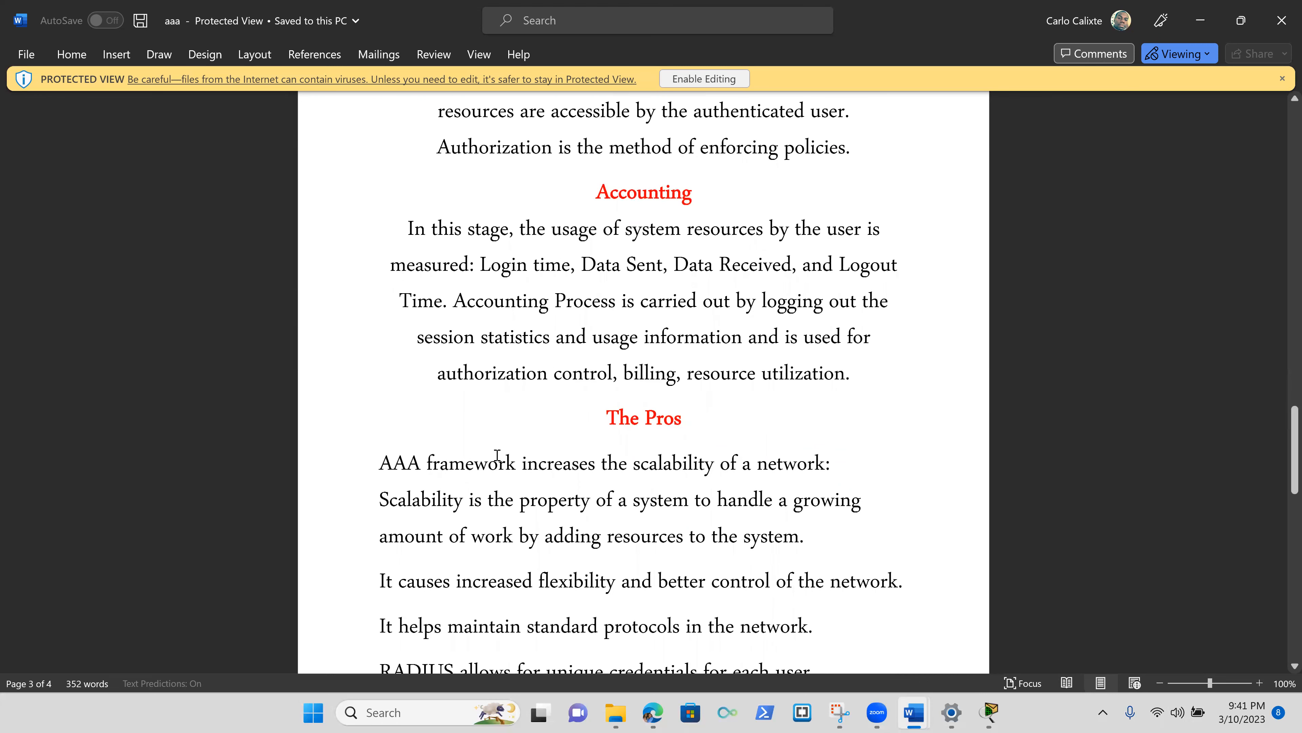
{"action": "scroll", "coordinate": [496, 456], "scroll_direction": "down", "scroll_amount": 4}
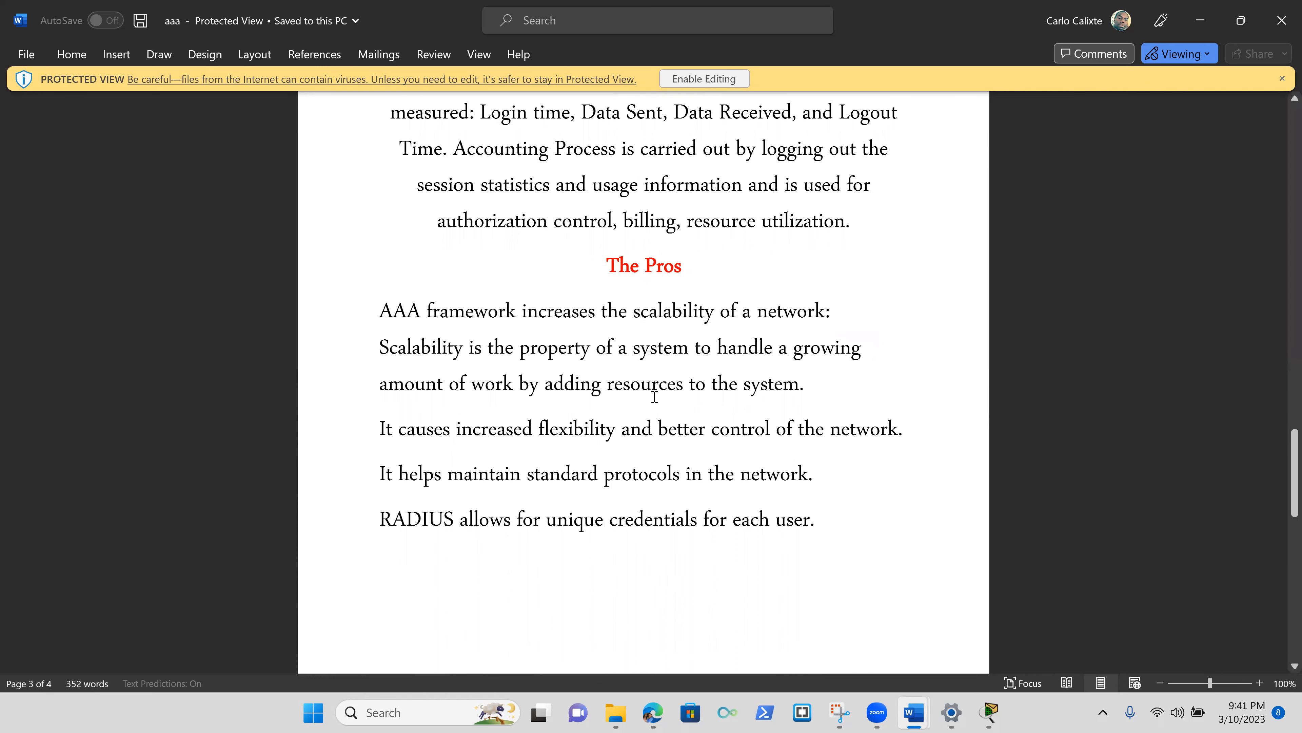
{"action": "scroll", "coordinate": [655, 397], "scroll_direction": "down", "scroll_amount": 2}
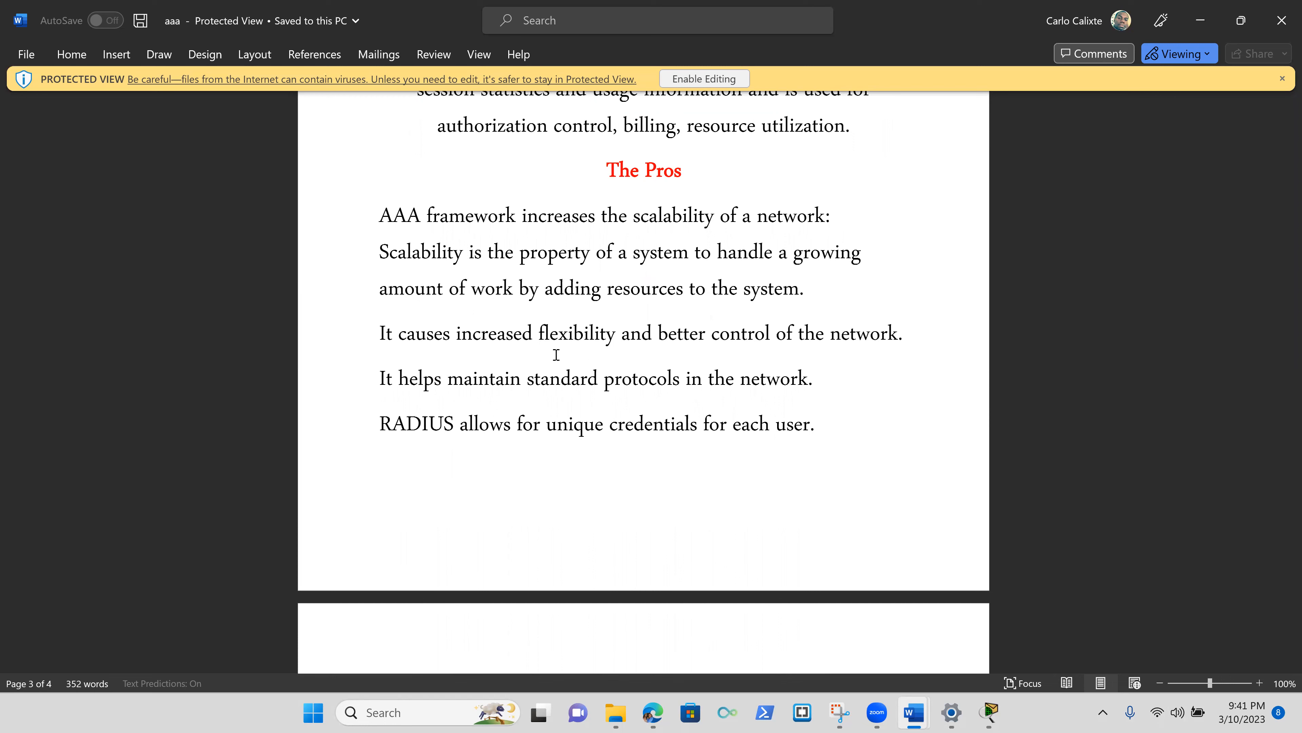
{"action": "scroll", "coordinate": [555, 355], "scroll_direction": "down", "scroll_amount": 2}
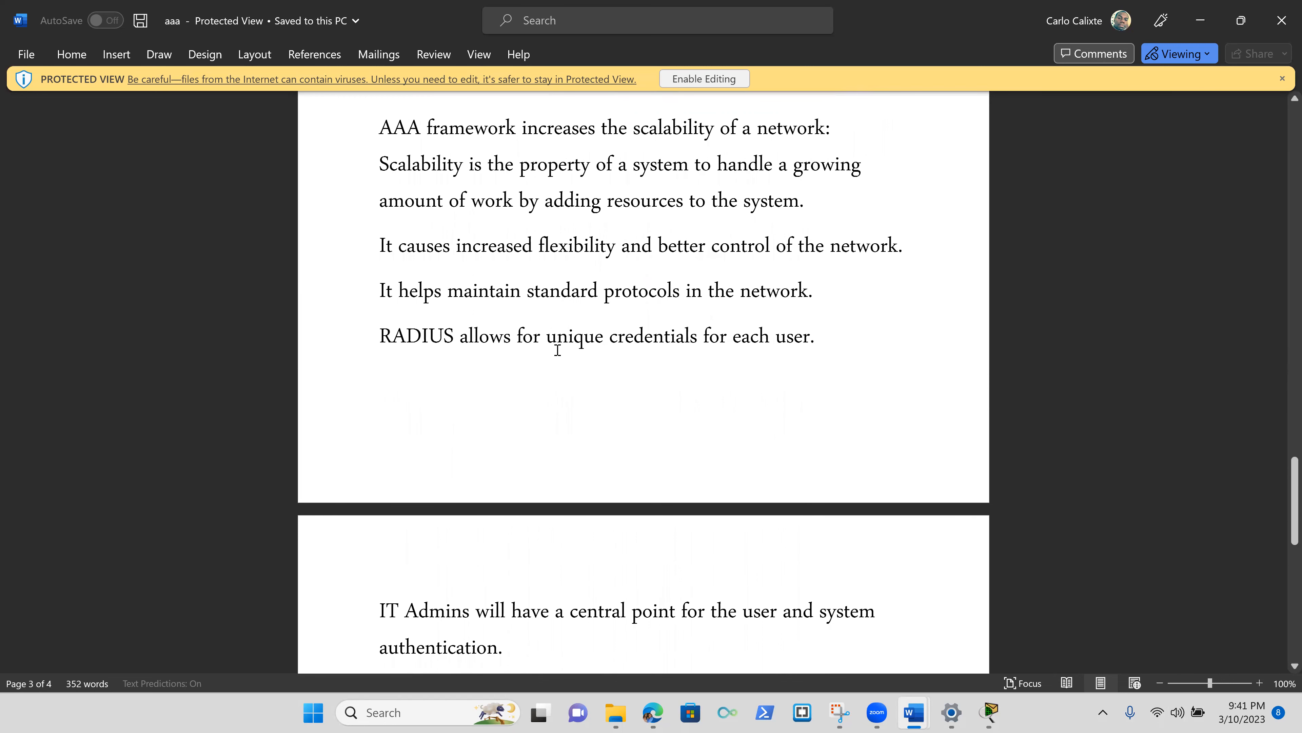
{"action": "scroll", "coordinate": [557, 350], "scroll_direction": "down", "scroll_amount": 3}
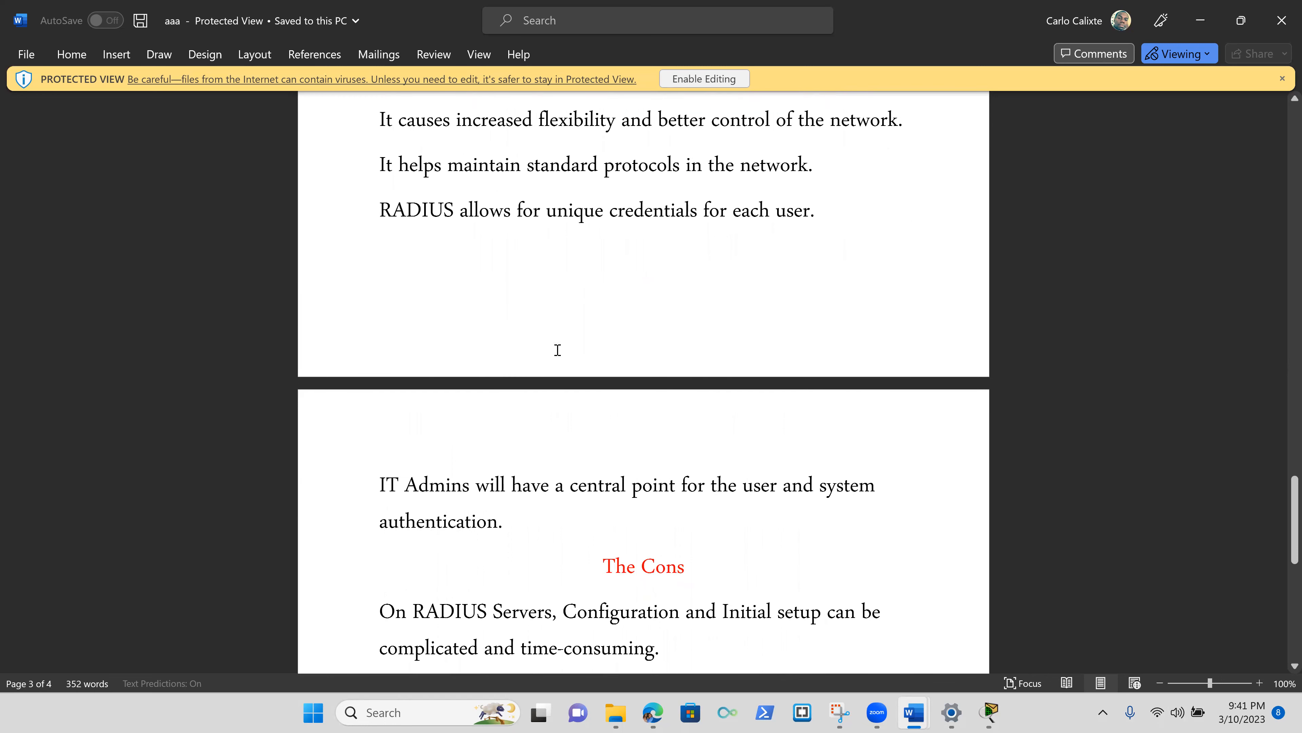
{"action": "scroll", "coordinate": [556, 351], "scroll_direction": "down", "scroll_amount": 3}
{"action": "scroll", "coordinate": [554, 354], "scroll_direction": "down", "scroll_amount": 3}
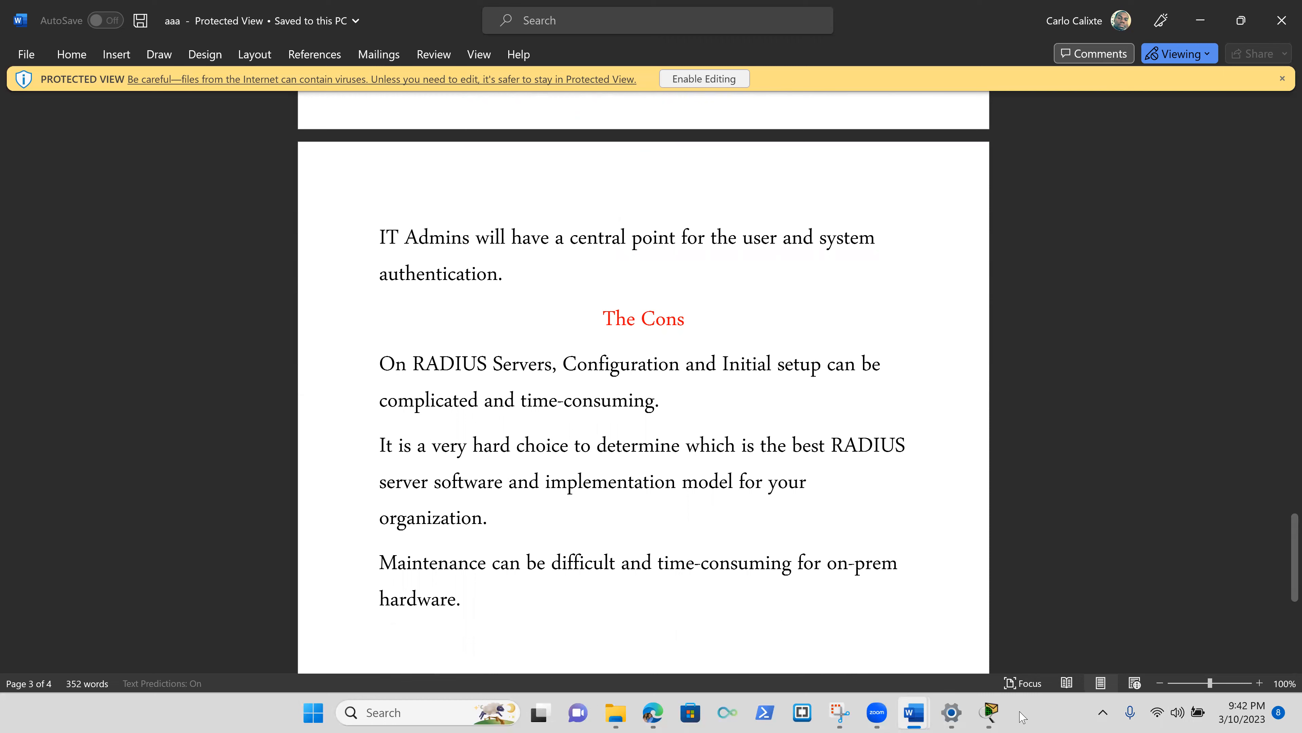
{"action": "mouse_move", "coordinate": [992, 711]}
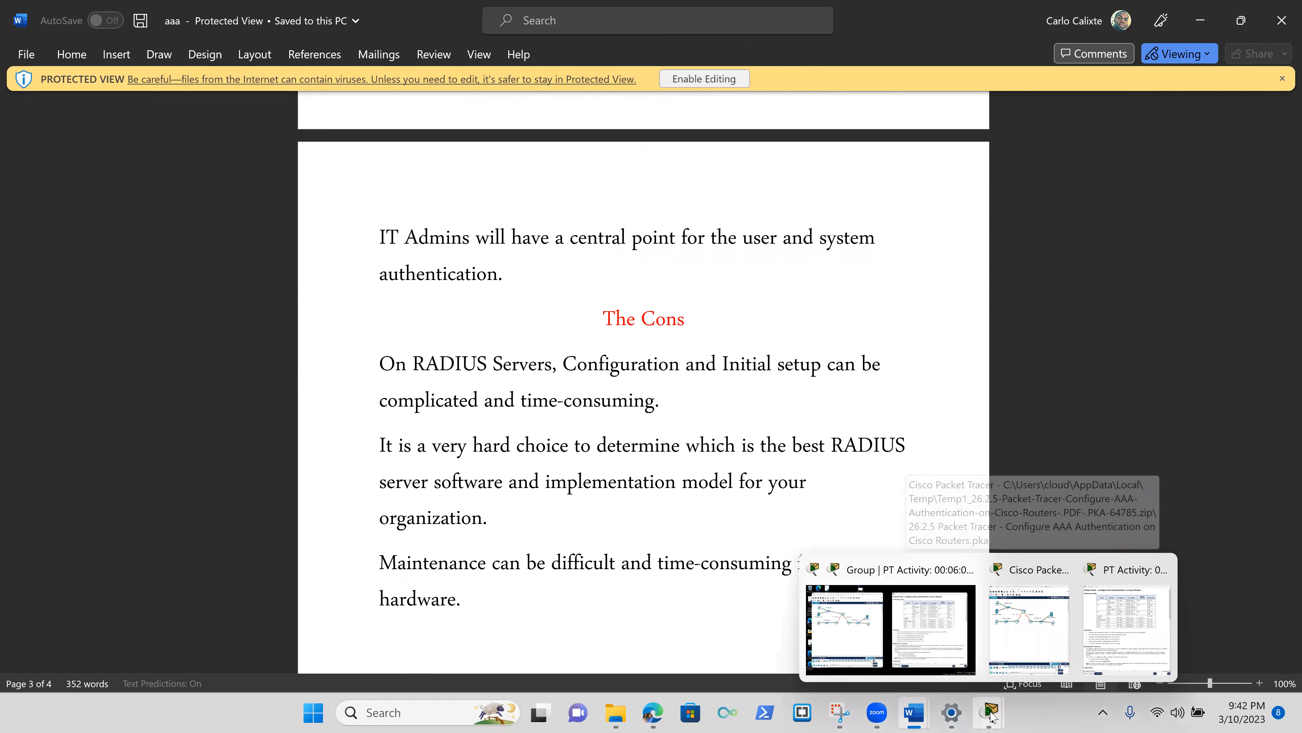
{"action": "left_click", "coordinate": [929, 664]}
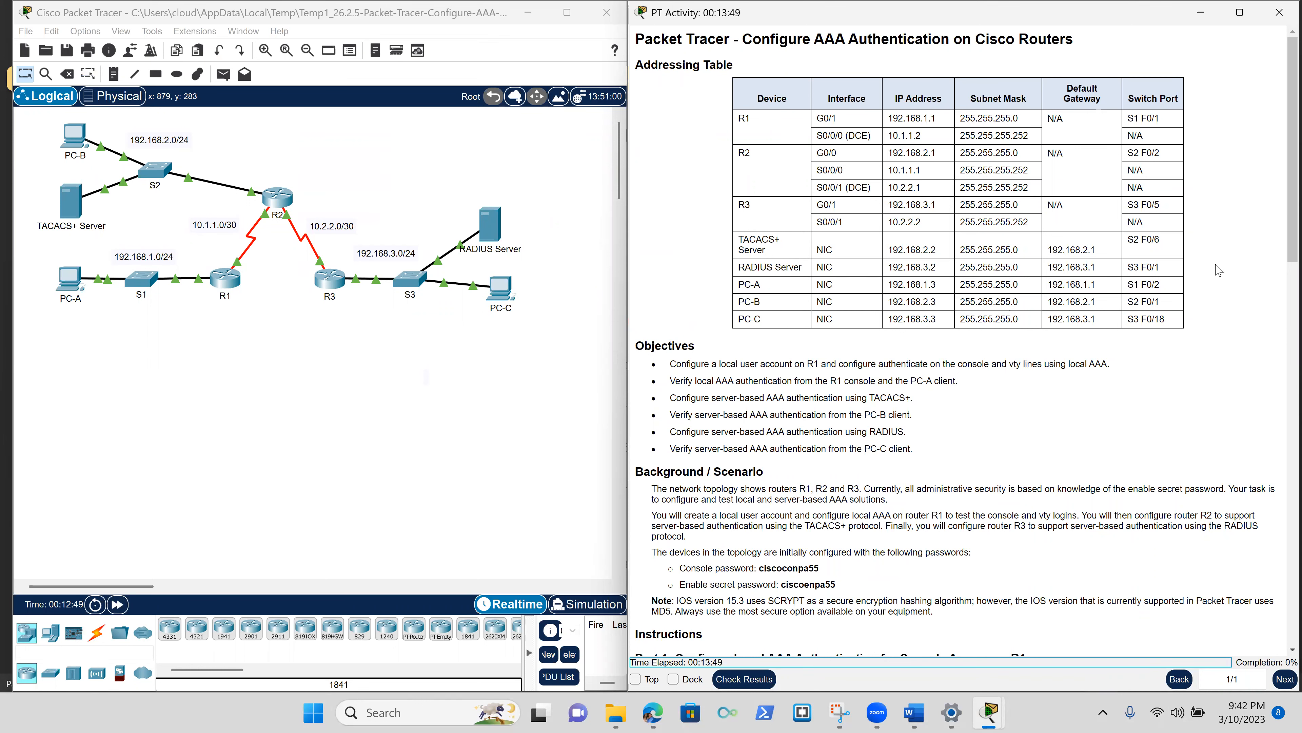
Highlight the lab Objectives in the instructions, then open PC-A's device window.
{"action": "scroll", "coordinate": [1219, 270], "scroll_direction": "down", "scroll_amount": 1}
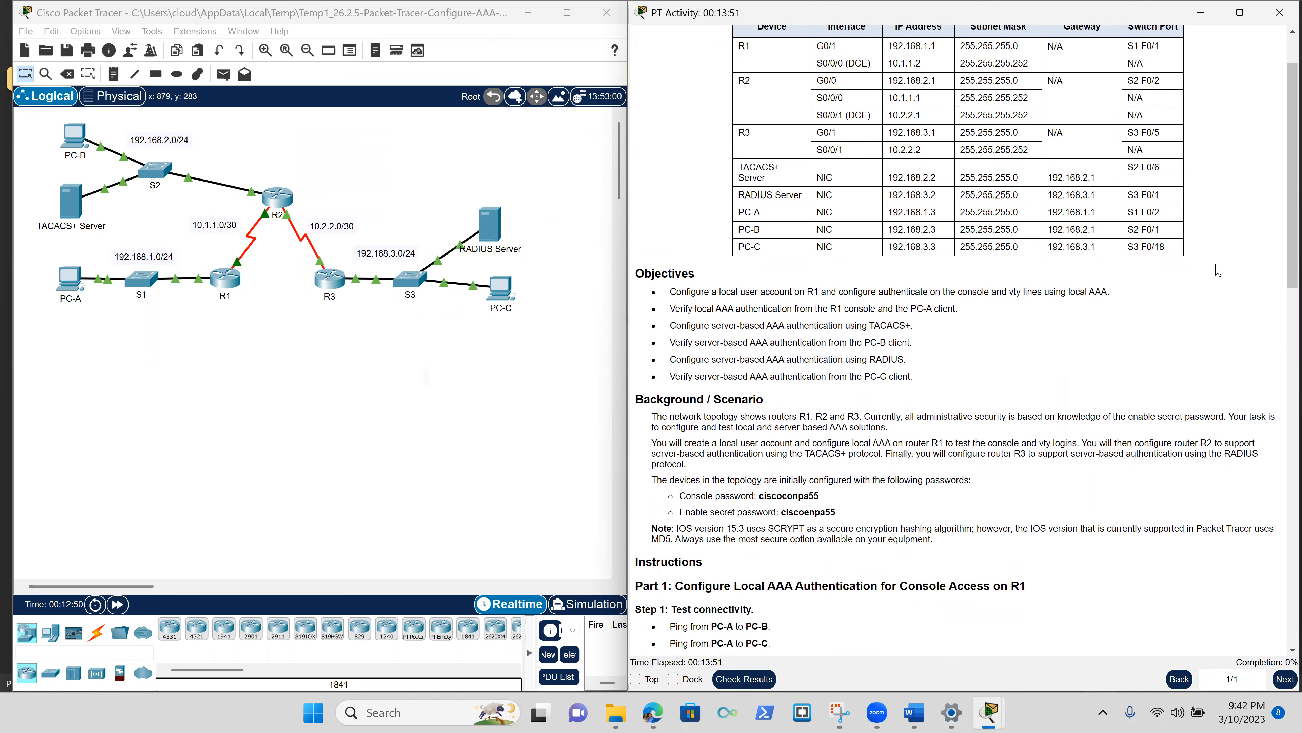
{"action": "scroll", "coordinate": [1219, 270], "scroll_direction": "up", "scroll_amount": 1}
{"action": "scroll", "coordinate": [1219, 271], "scroll_direction": "down", "scroll_amount": 1}
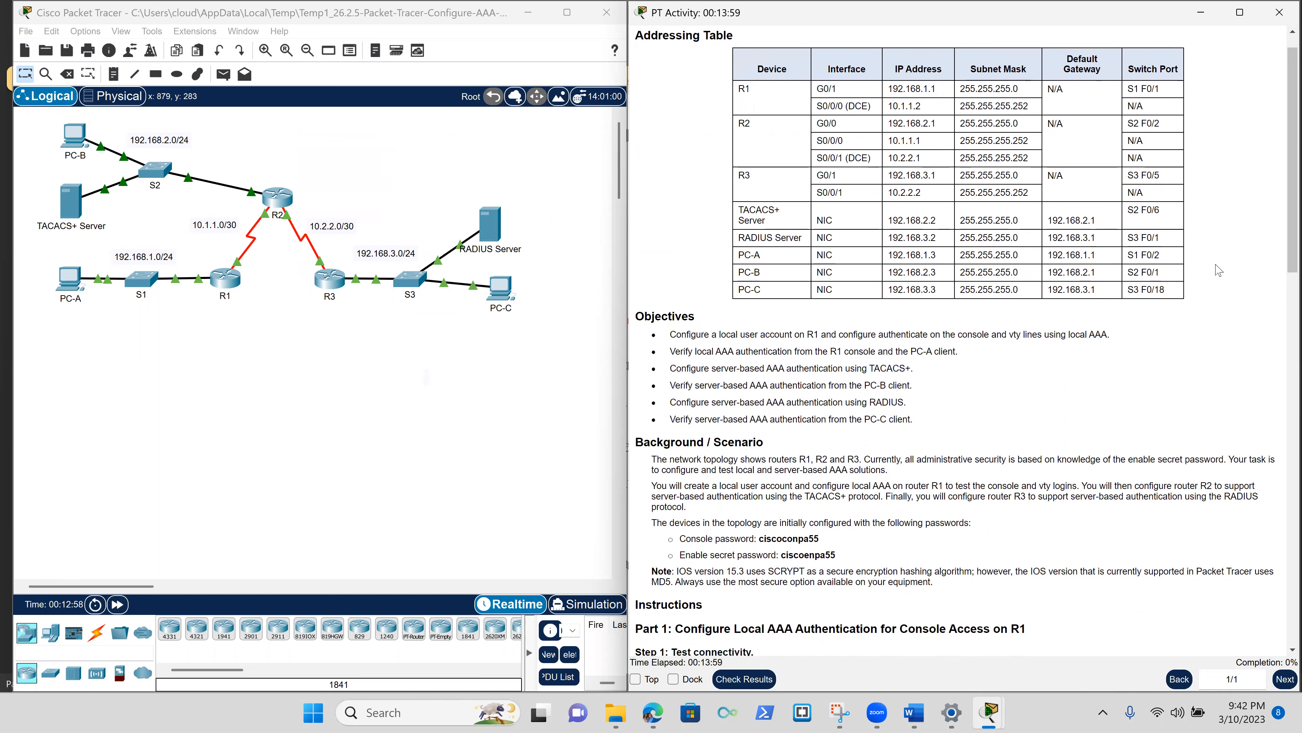
{"action": "scroll", "coordinate": [1219, 270], "scroll_direction": "down", "scroll_amount": 2}
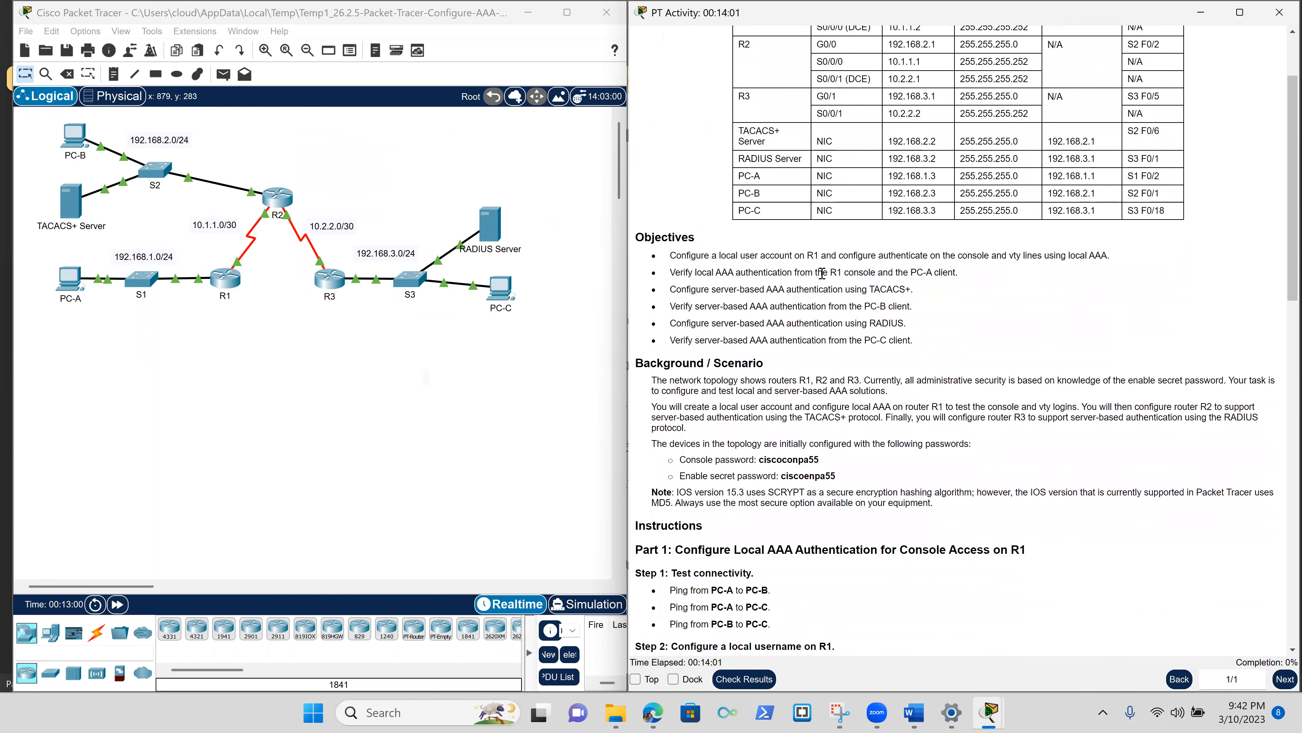
{"action": "left_click_drag", "start_coordinate": [666, 254], "coordinate": [926, 344]}
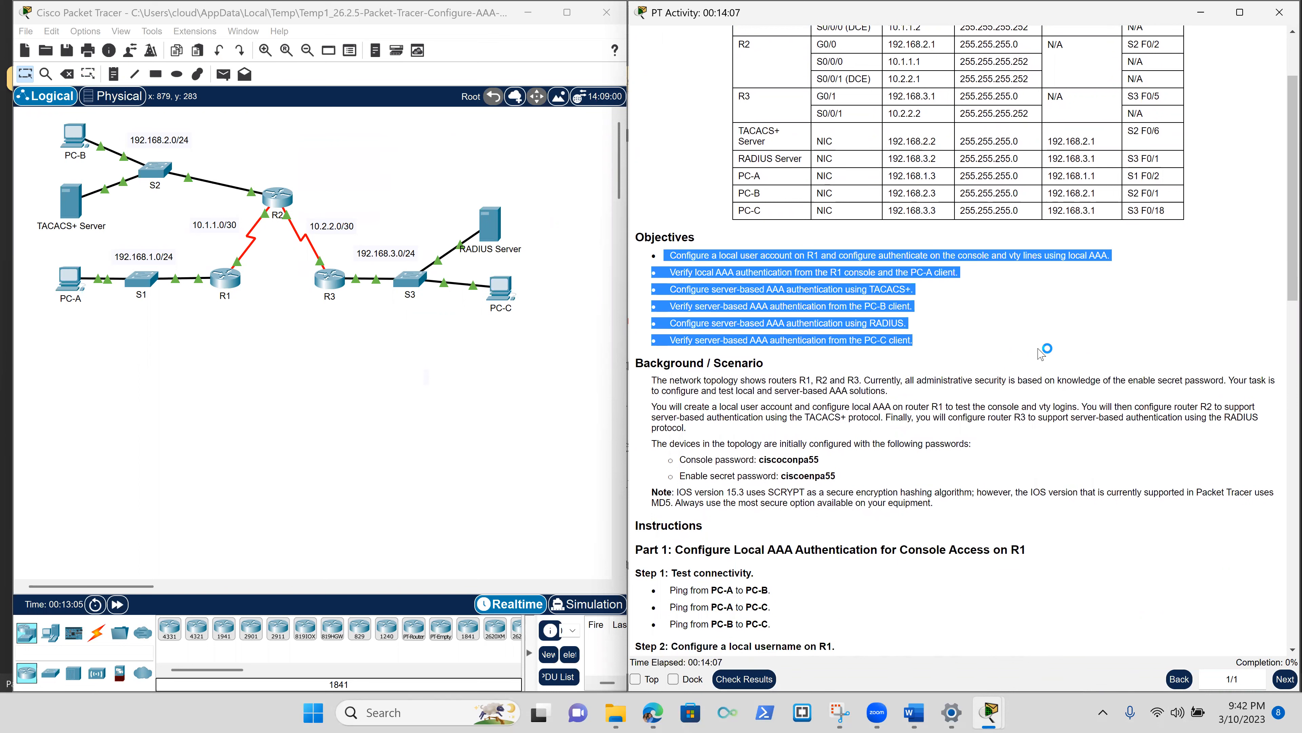
{"action": "scroll", "coordinate": [1041, 354], "scroll_direction": "down", "scroll_amount": 3}
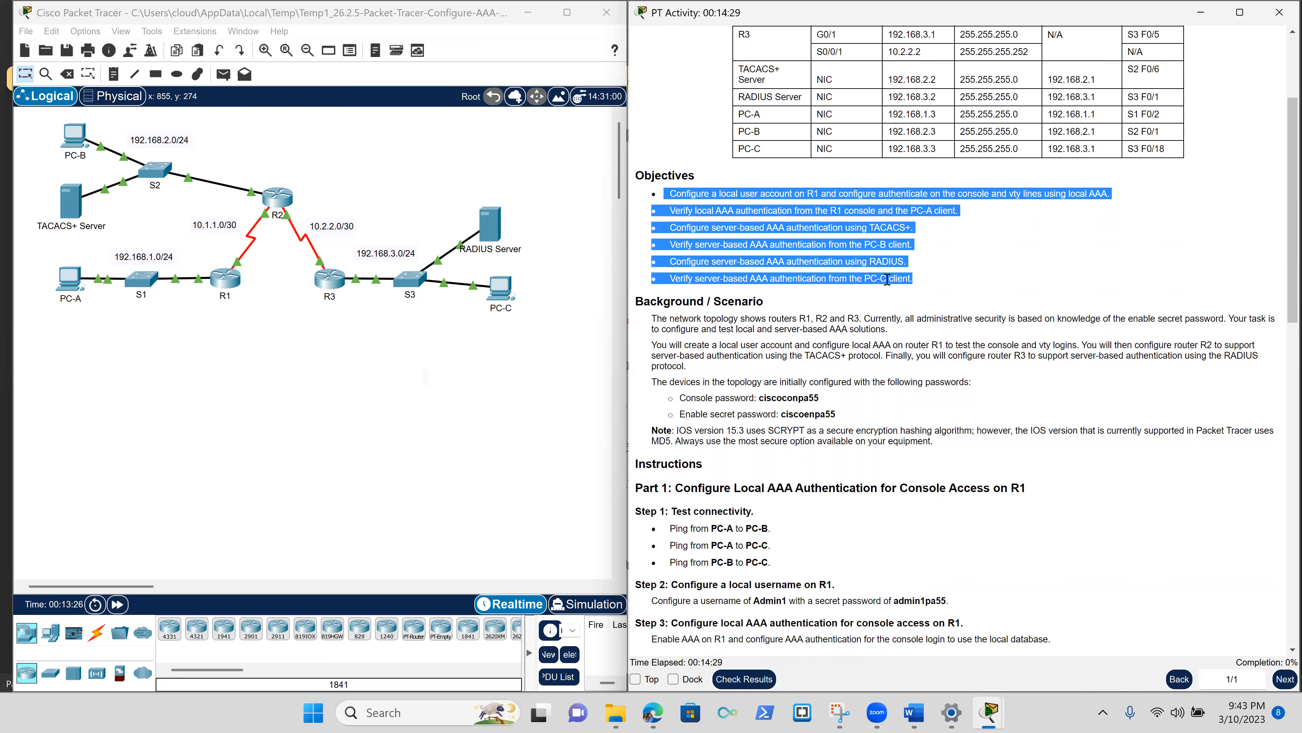
{"action": "scroll", "coordinate": [887, 279], "scroll_direction": "down", "scroll_amount": 1}
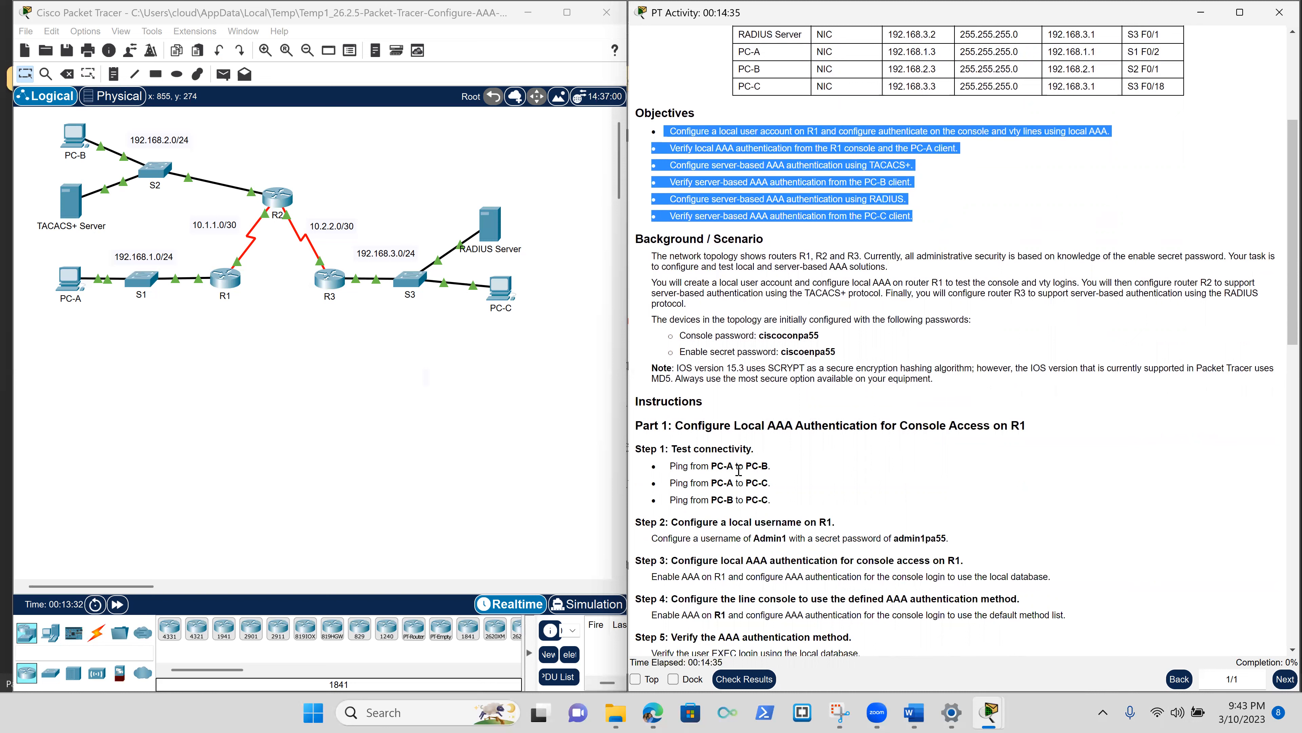
{"action": "left_click", "coordinate": [63, 283]}
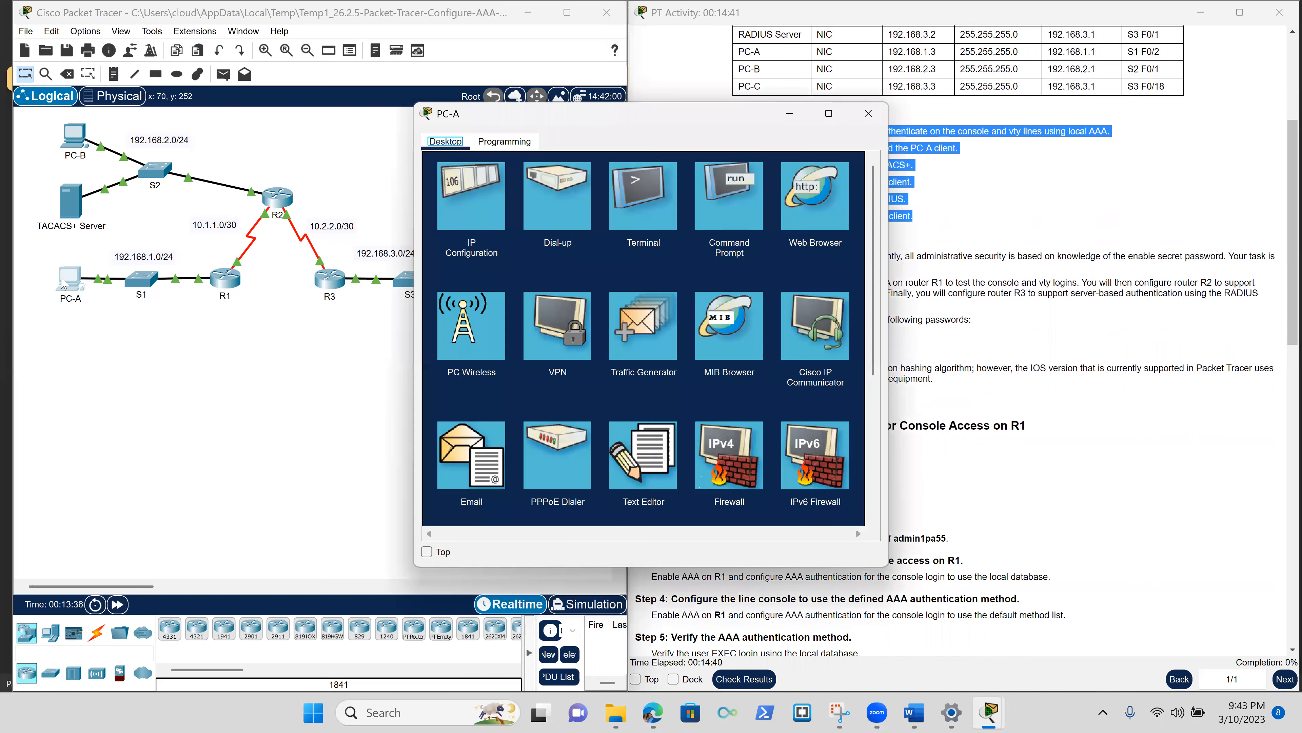
Copy PC-B's IPv4 address 192.168.2.3 from its IP Configuration.
{"action": "left_click", "coordinate": [77, 148]}
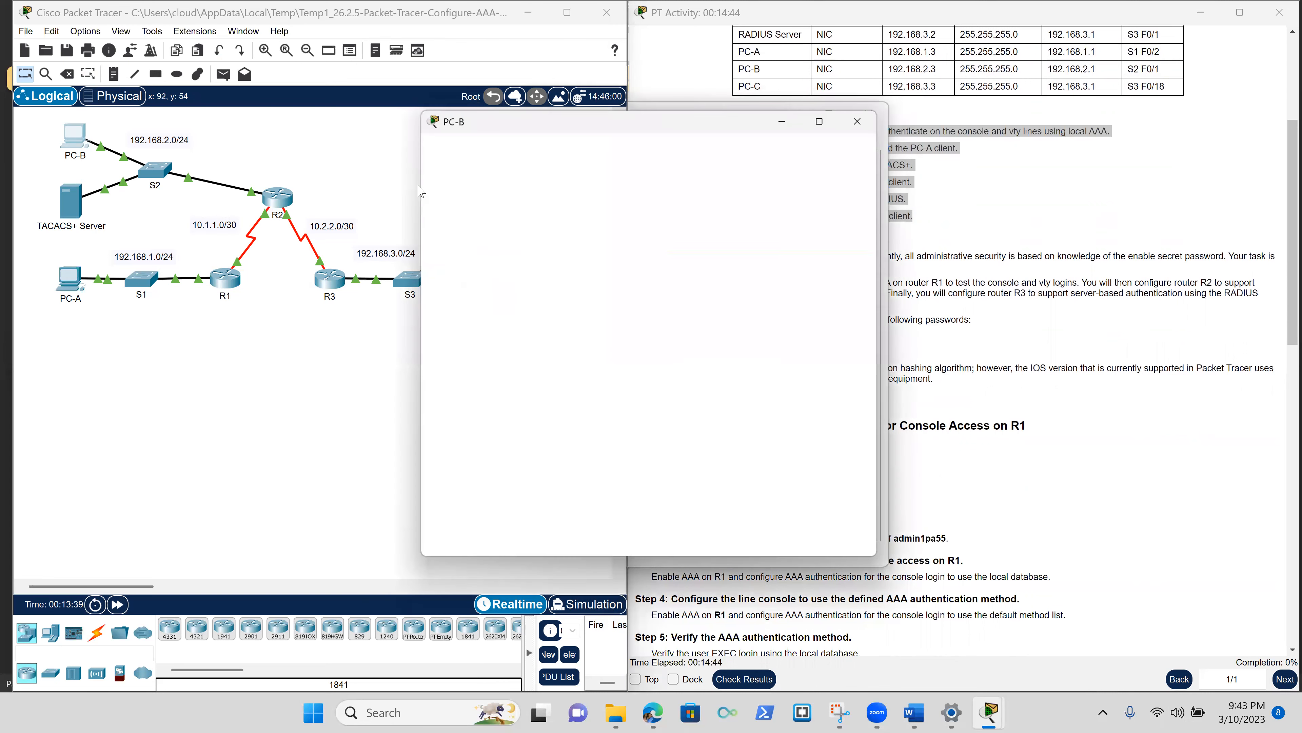
{"action": "left_click", "coordinate": [483, 180]}
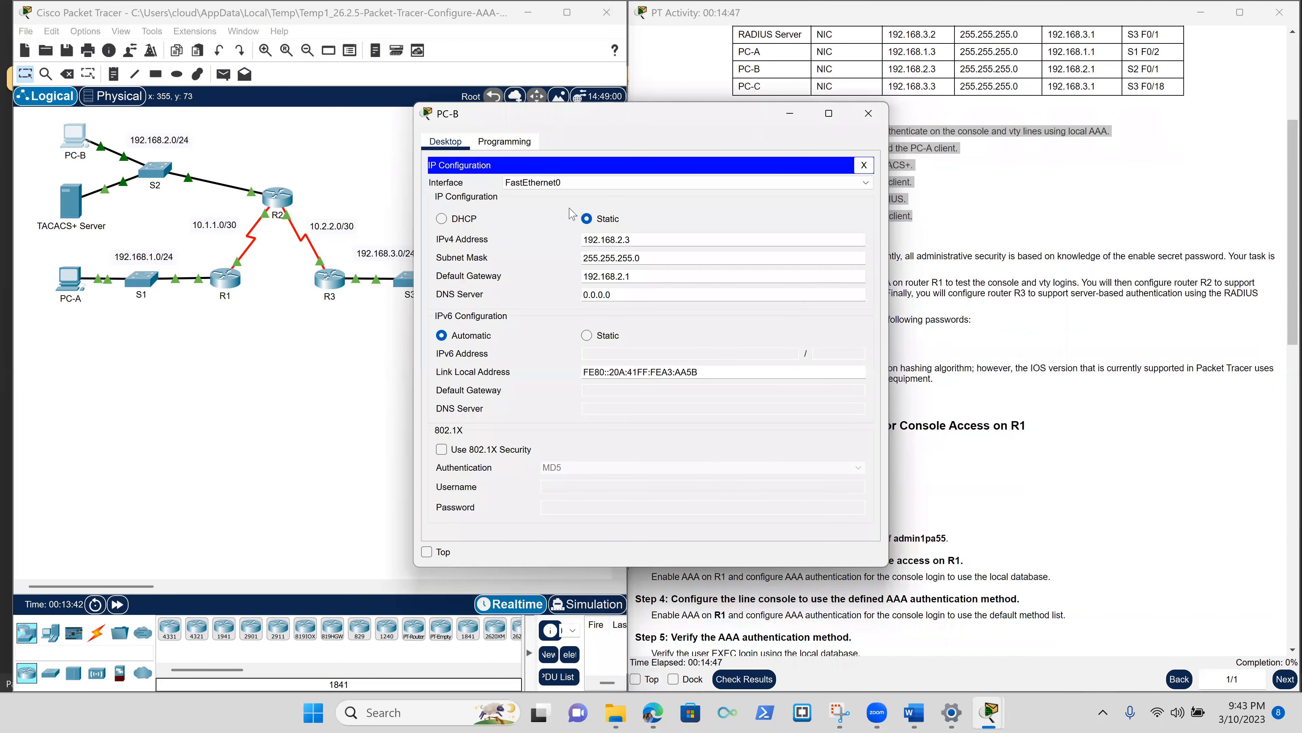
{"action": "double_click", "coordinate": [595, 240]}
{"action": "key", "text": "ctrl+c"}
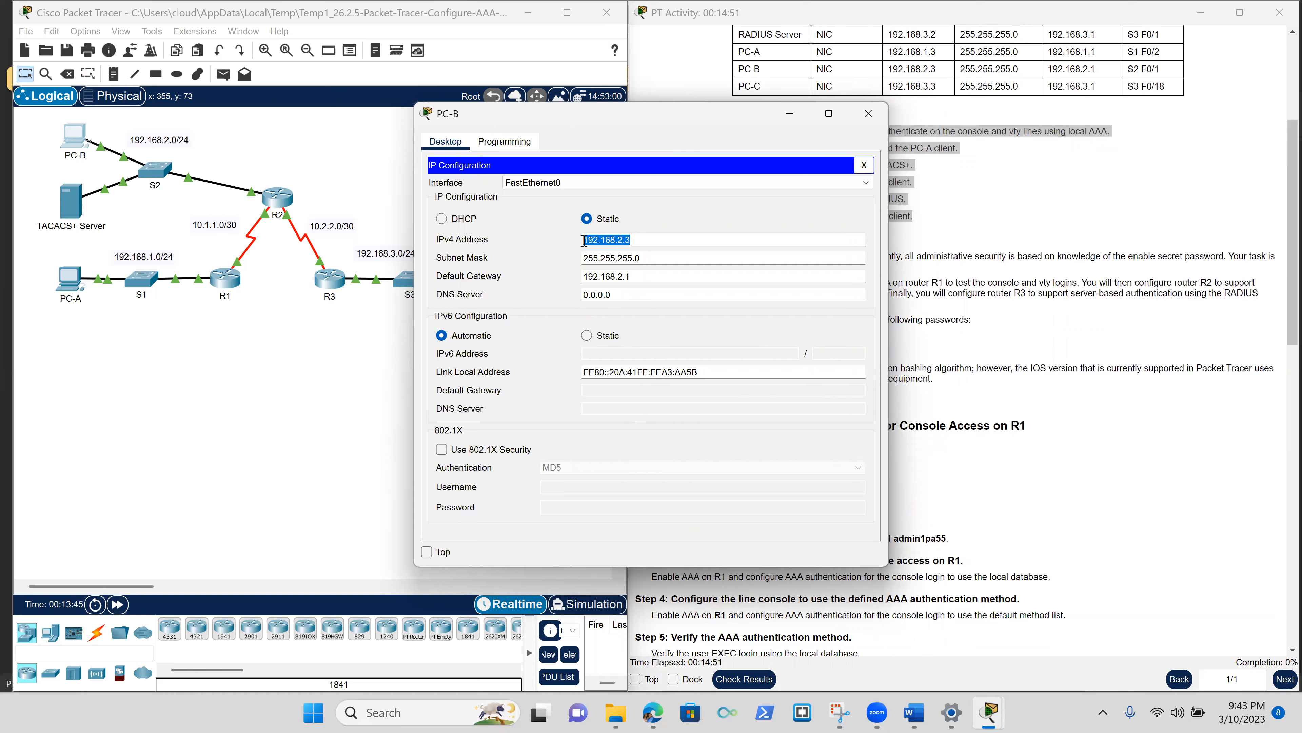
{"action": "left_click", "coordinate": [395, 246]}
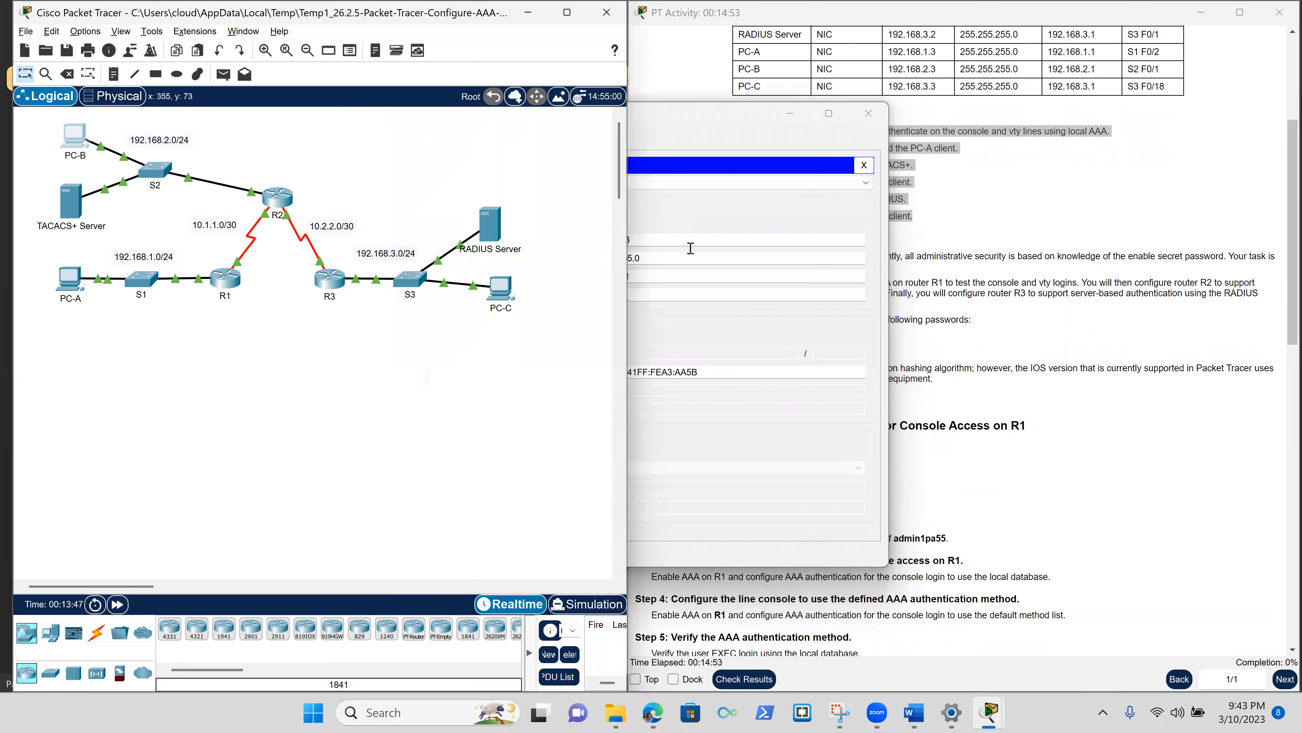
Ping 192.168.2.3 from PC-A's Command Prompt, getting 3 of 4 replies.
{"action": "left_click", "coordinate": [59, 283]}
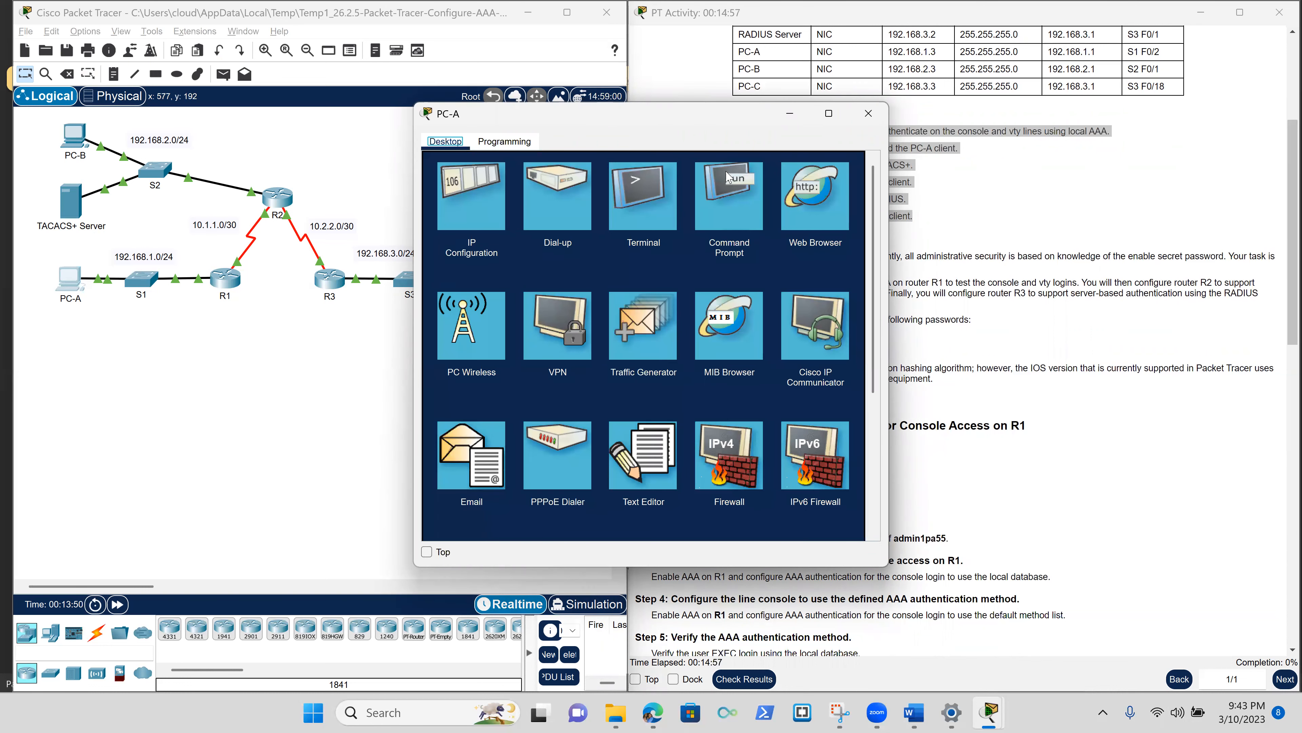
{"action": "left_click", "coordinate": [727, 183]}
{"action": "key", "text": "Return"}
{"action": "key", "text": "Return"}
{"action": "key", "text": "Return"}
{"action": "key", "text": "Return"}
{"action": "type", "text": "ping"}
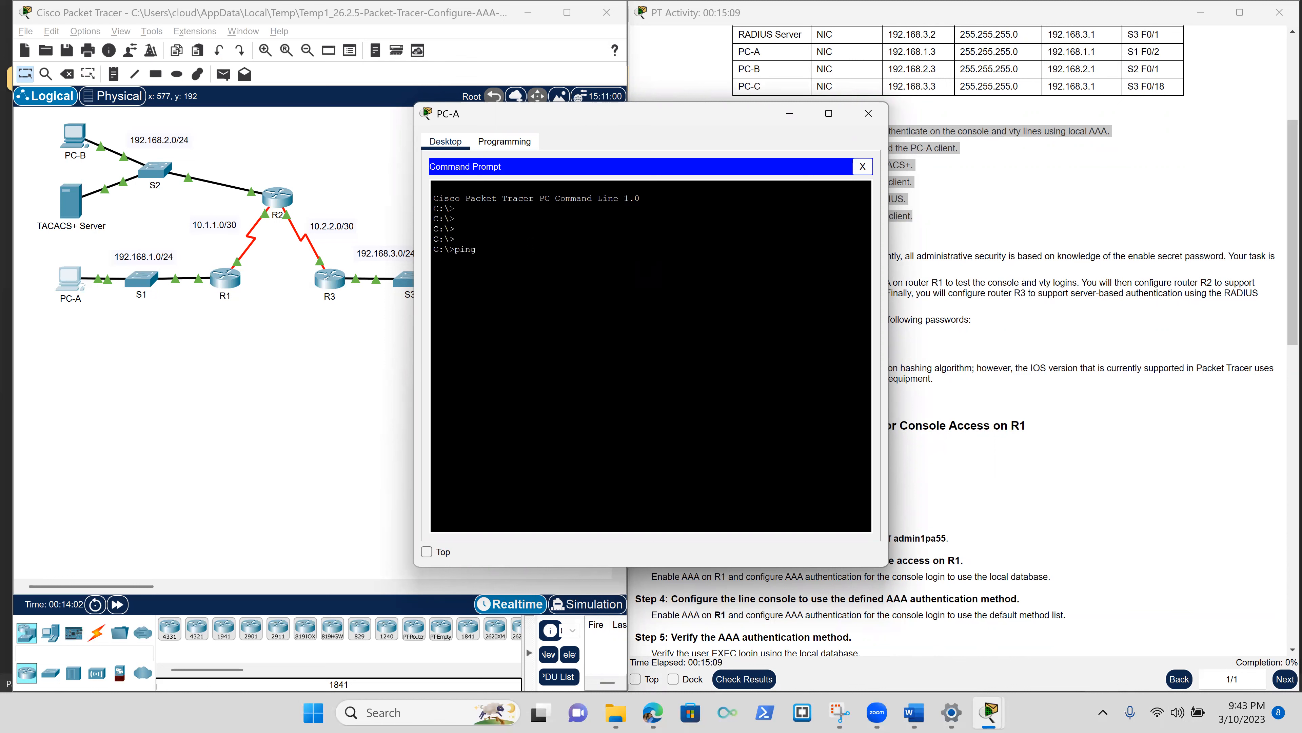
{"action": "right_click", "coordinate": [532, 245]}
{"action": "left_click", "coordinate": [564, 268]}
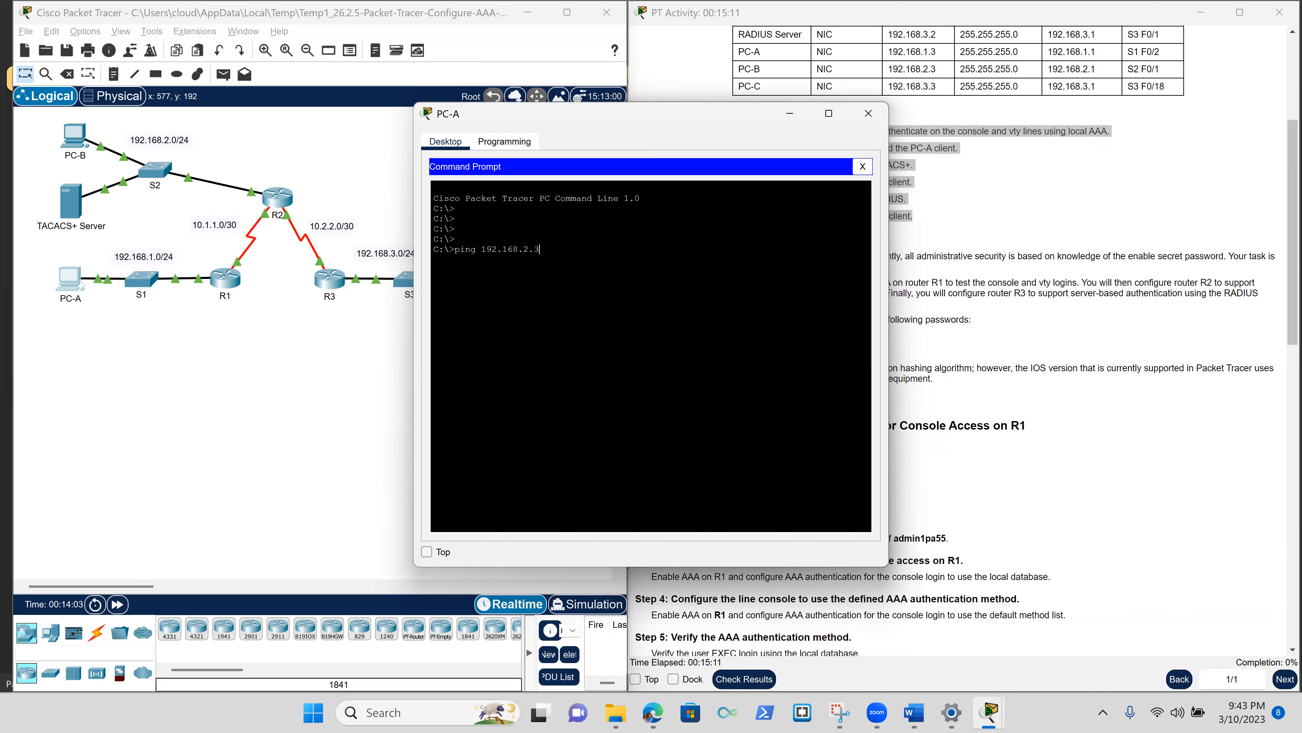
{"action": "key", "text": "Return"}
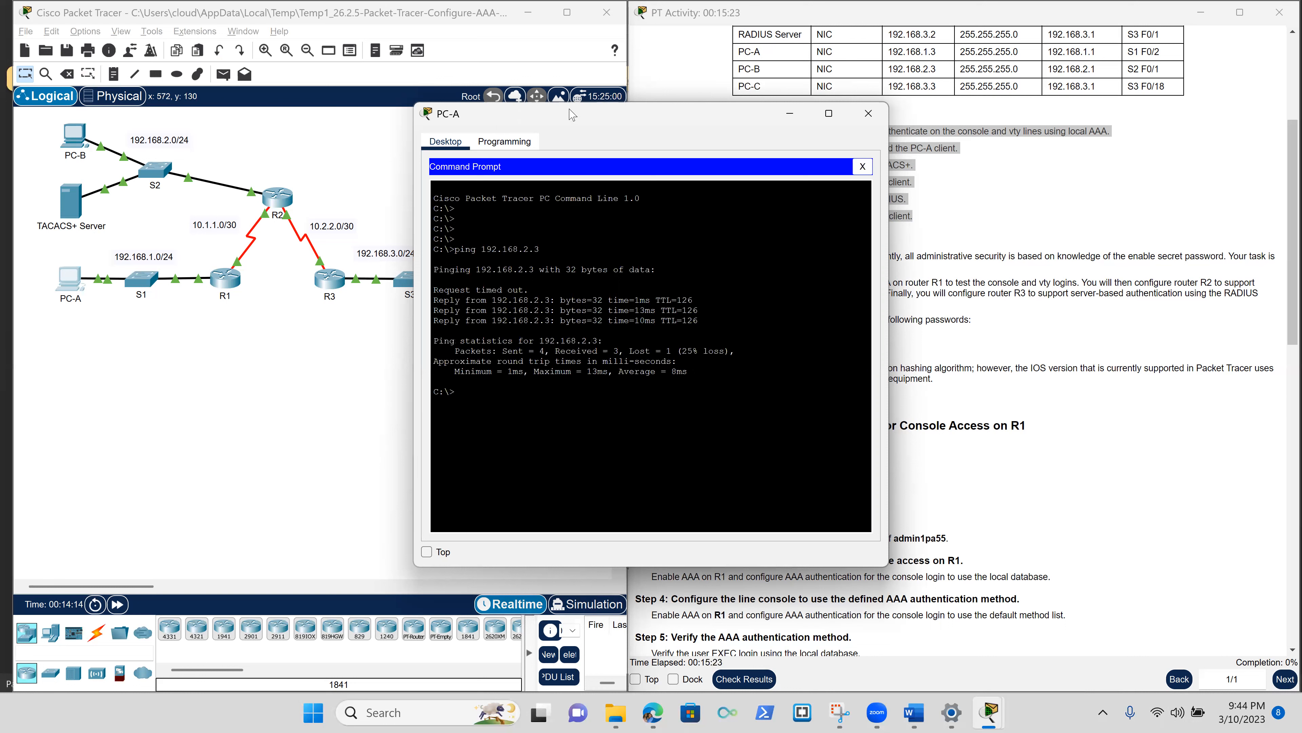
Close PC-B and copy PC-C's IPv4 address 192.168.3.3 from its IP Configuration.
{"action": "left_click_drag", "start_coordinate": [605, 112], "coordinate": [292, 178]}
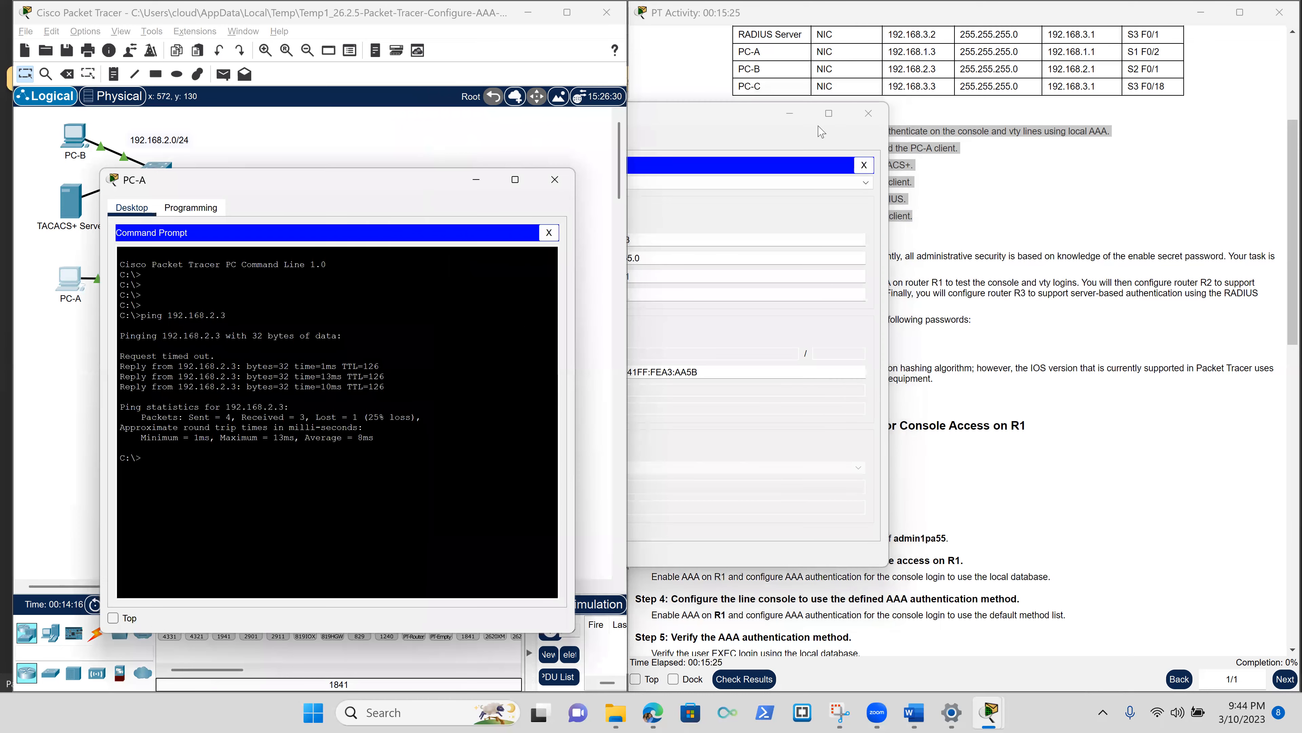
{"action": "left_click", "coordinate": [867, 118]}
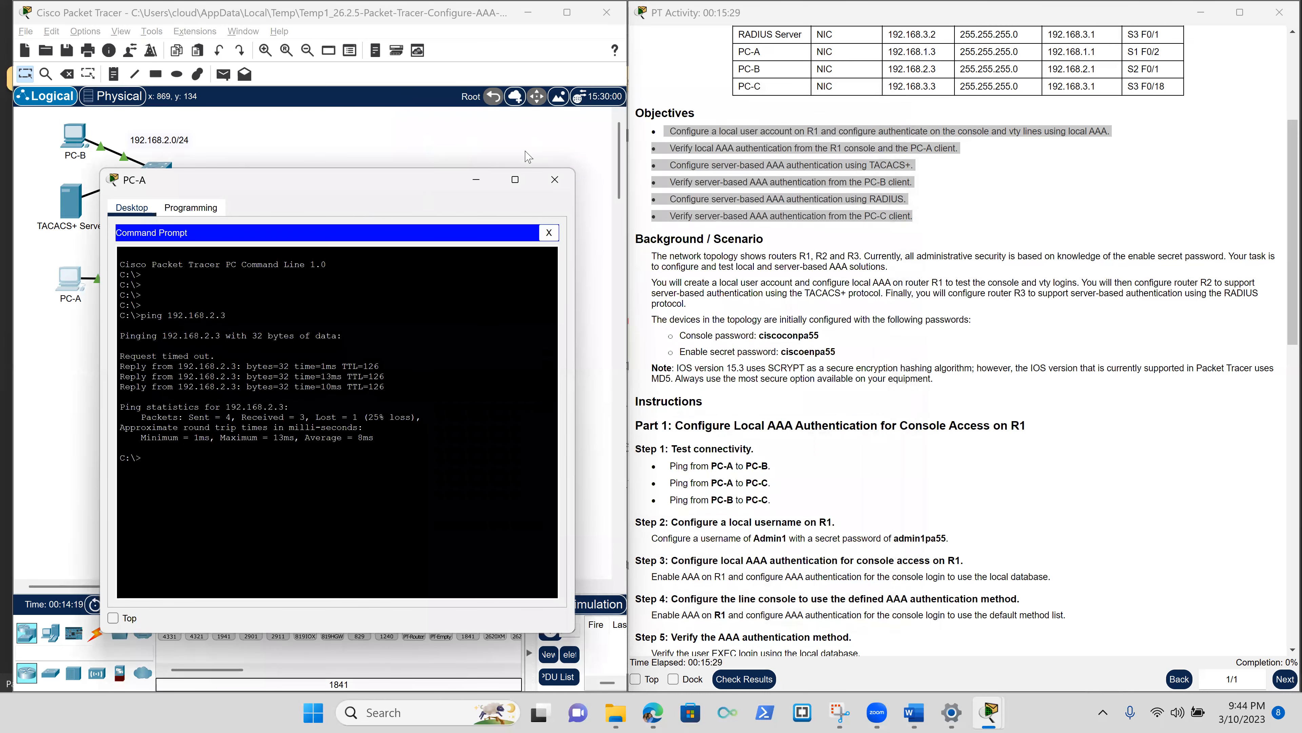
{"action": "left_click_drag", "start_coordinate": [361, 184], "coordinate": [875, 162]}
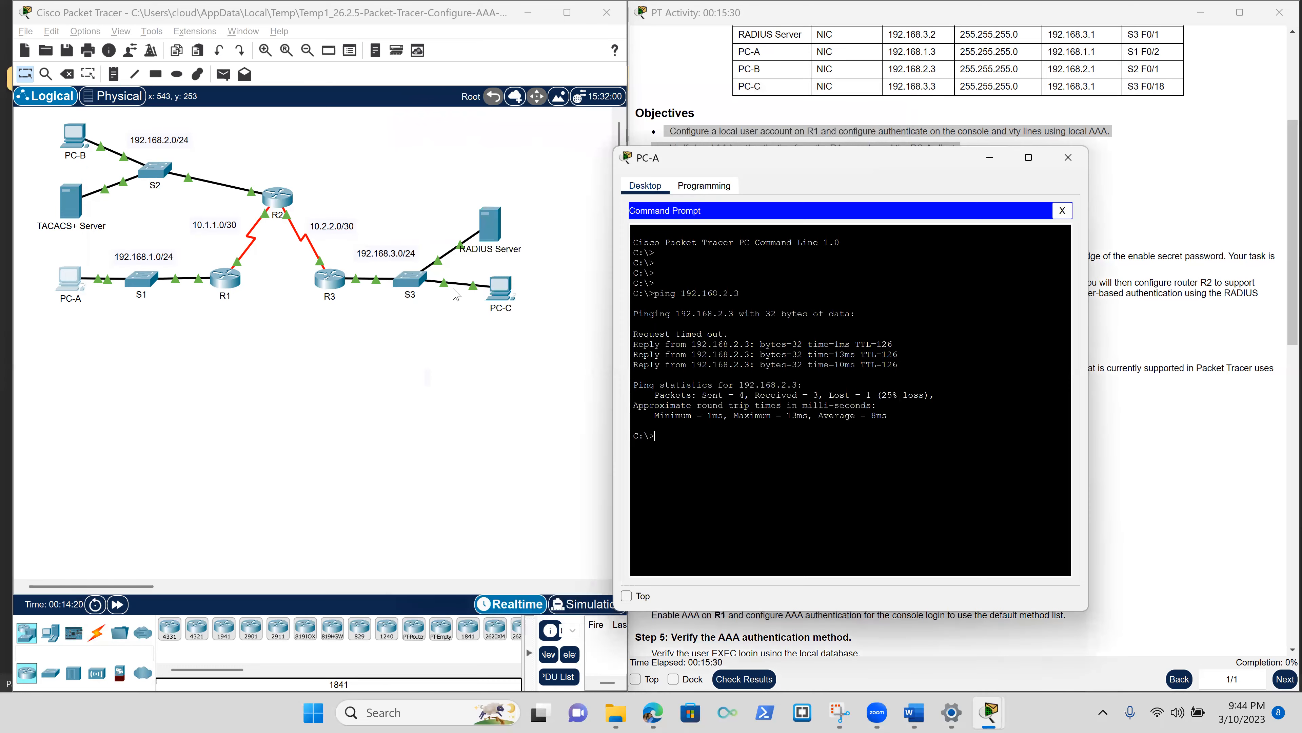
{"action": "left_click", "coordinate": [501, 299]}
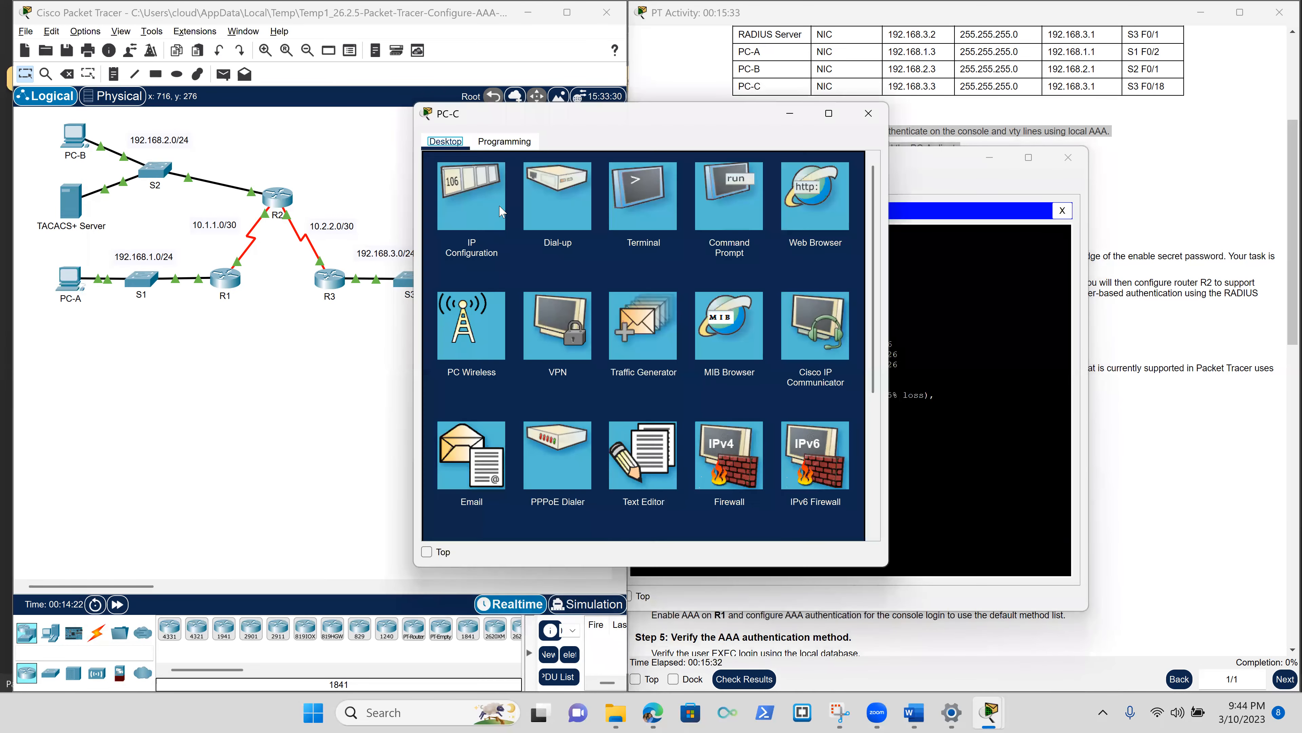
{"action": "left_click", "coordinate": [498, 210]}
{"action": "left_click_drag", "start_coordinate": [656, 240], "coordinate": [551, 238]}
{"action": "key", "text": "ctrl+c"}
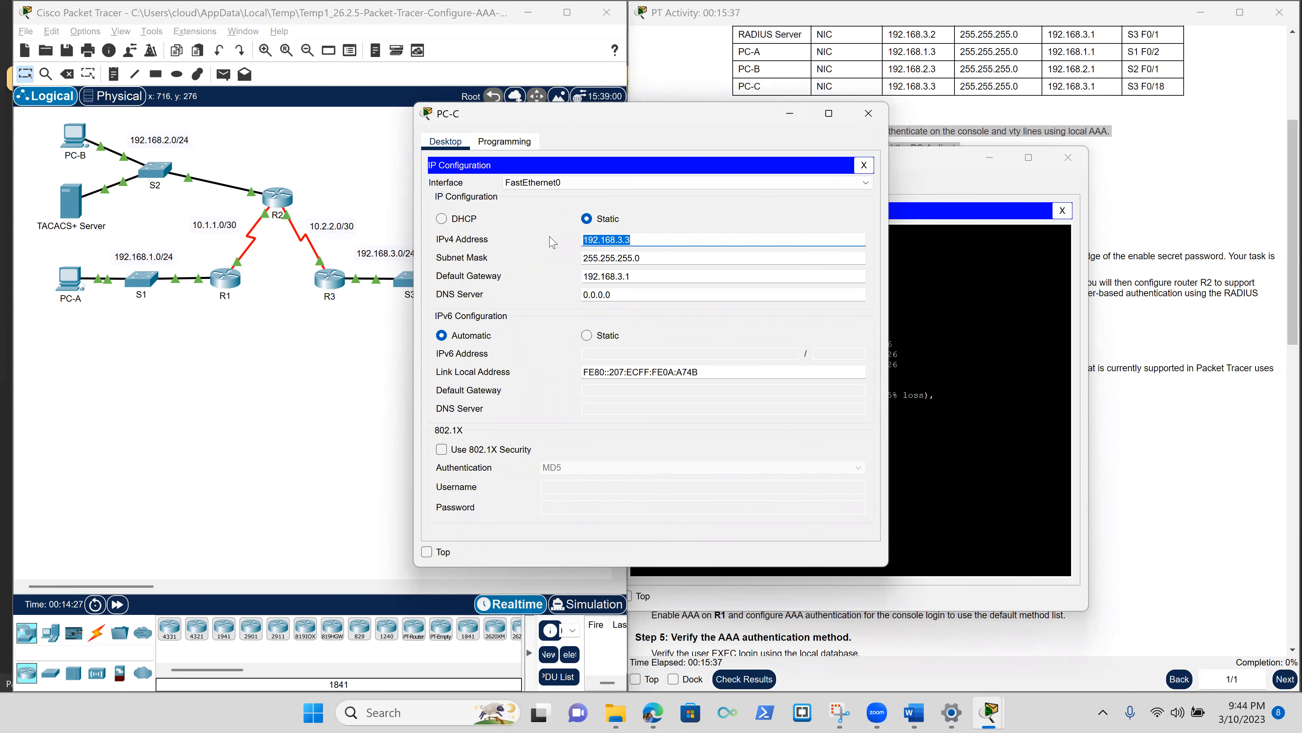
Ping 192.168.3.3 from PC-A's Command Prompt, then close PC-A's window.
{"action": "left_click", "coordinate": [987, 436]}
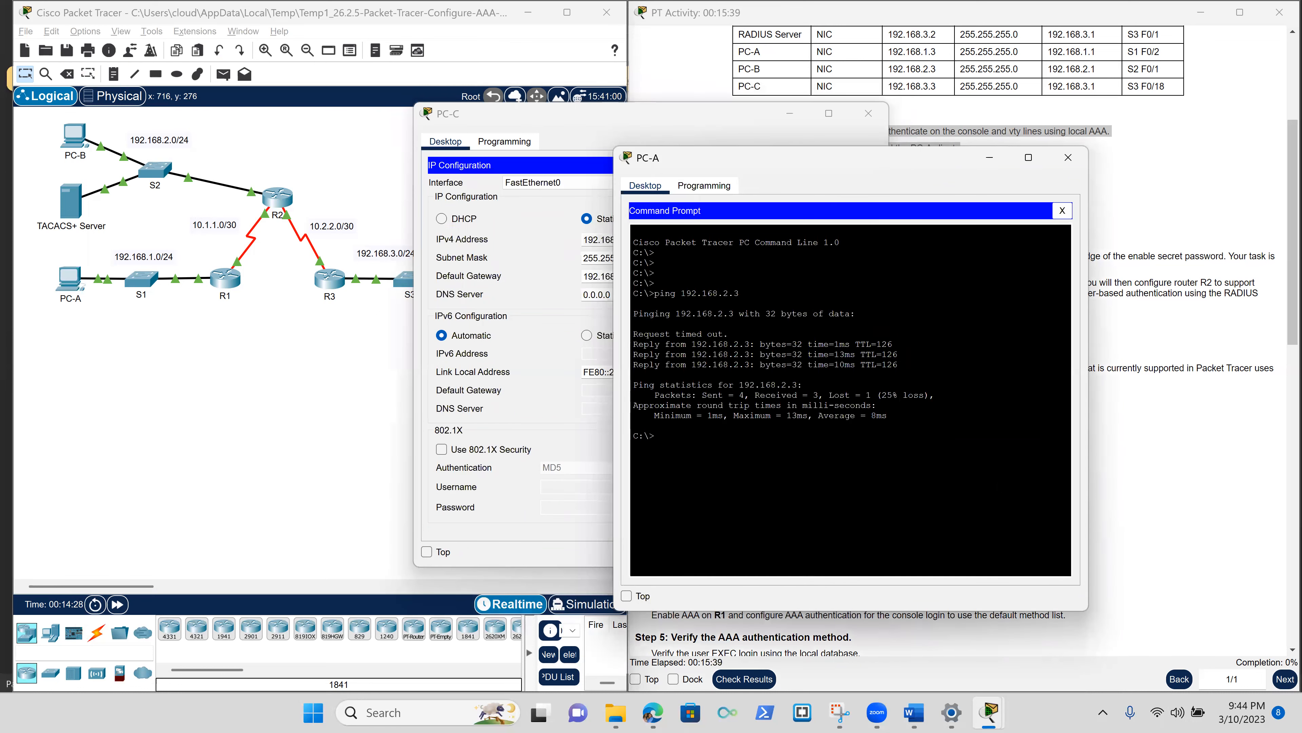
{"action": "key", "text": "Up"}
{"action": "key", "text": "BackSpace"}
{"action": "key", "text": "BackSpace"}
{"action": "key", "text": "BackSpace"}
{"action": "key", "text": "BackSpace"}
{"action": "key", "text": "BackSpace"}
{"action": "key", "text": "BackSpace"}
{"action": "key", "text": "BackSpace"}
{"action": "key", "text": "BackSpace"}
{"action": "key", "text": "BackSpace"}
{"action": "key", "text": "BackSpace"}
{"action": "key", "text": "BackSpace"}
{"action": "right_click", "coordinate": [997, 485]}
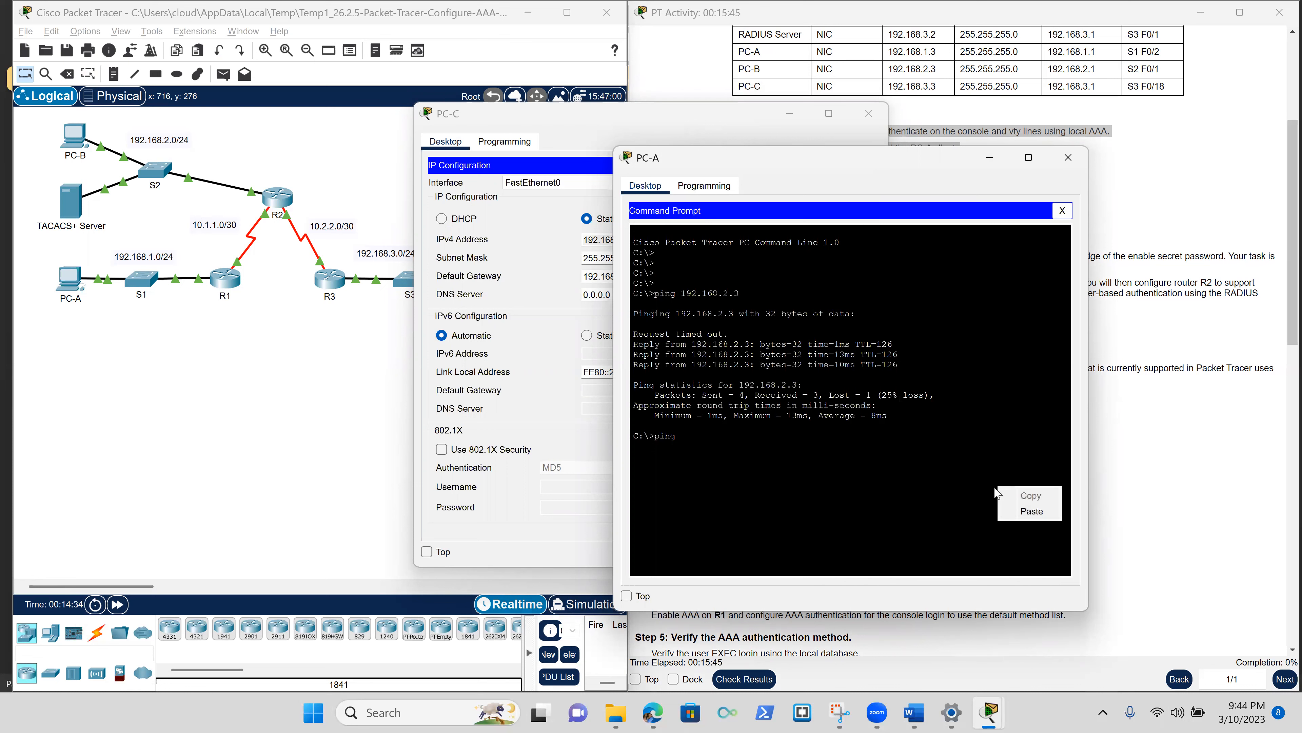
{"action": "left_click", "coordinate": [1024, 511]}
{"action": "key", "text": "Return"}
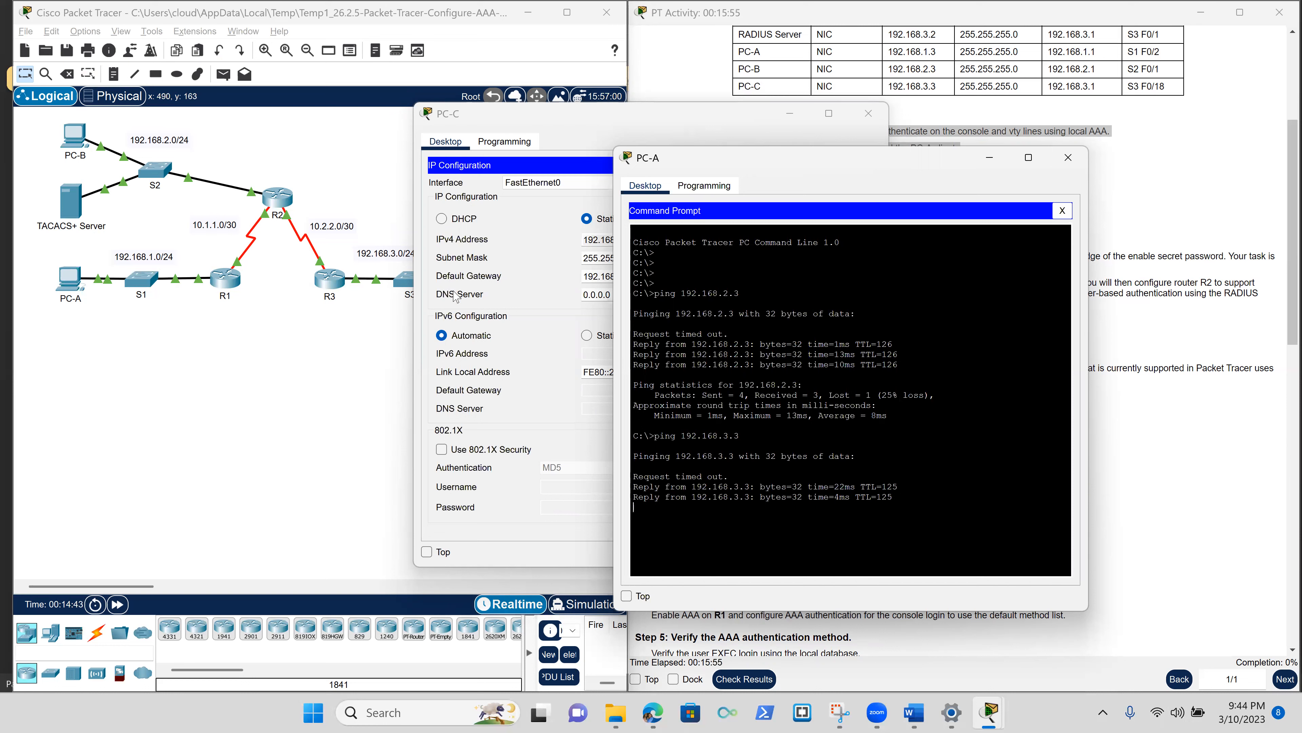
{"action": "left_click", "coordinate": [1063, 169]}
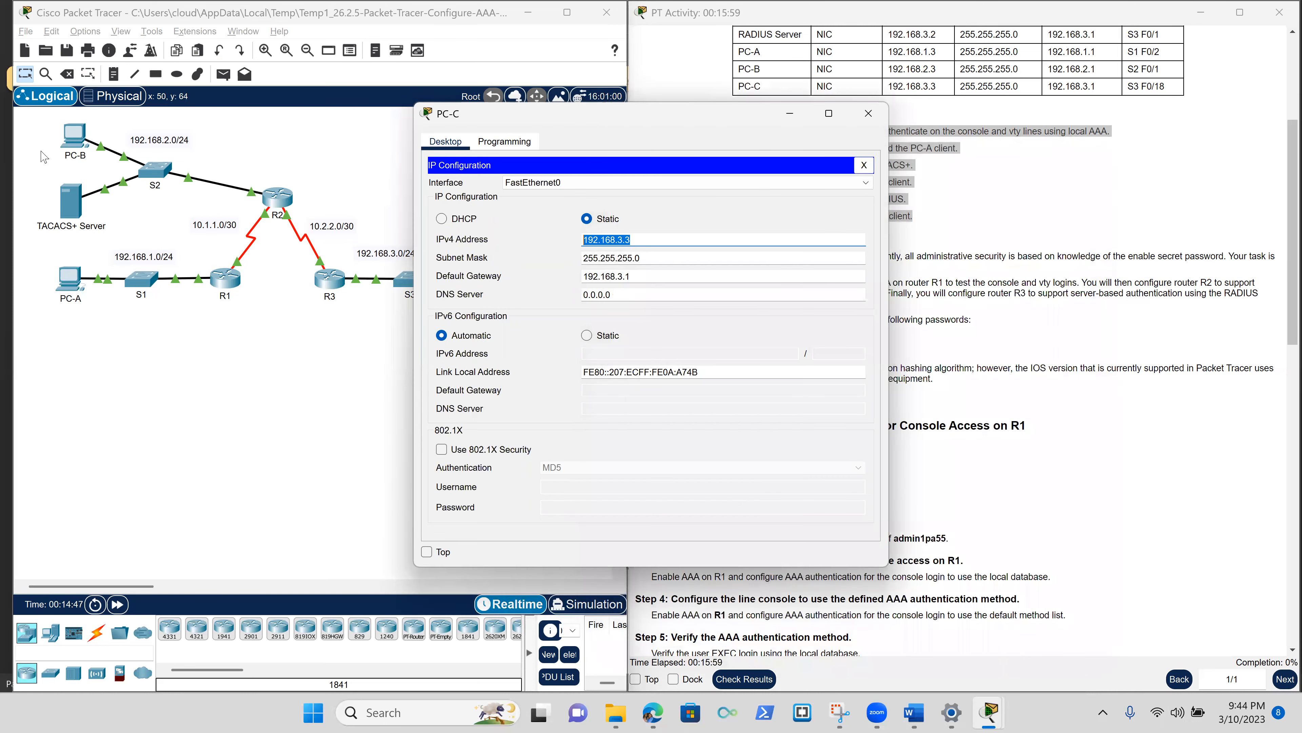
Open PC-B and select PC-C's IPv4 address 192.168.3.3 in its IP Configuration.
{"action": "left_click", "coordinate": [77, 146]}
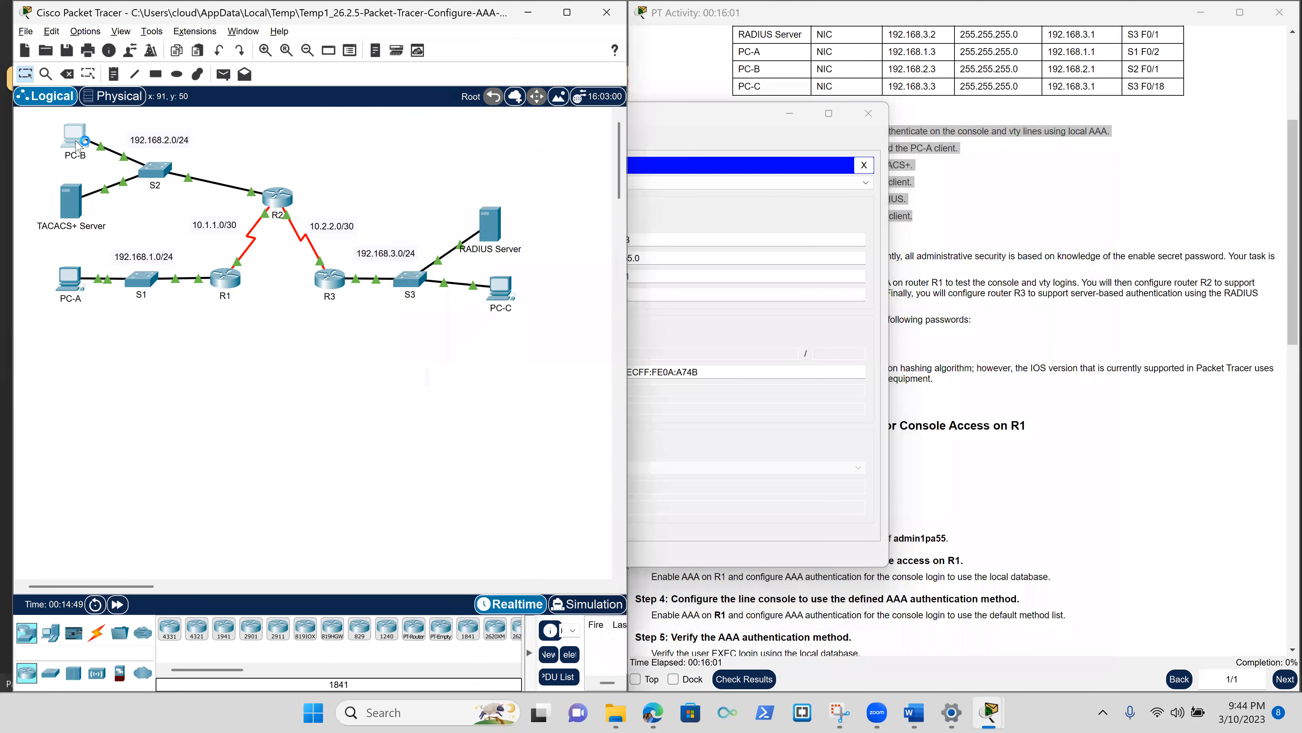
{"action": "left_click", "coordinate": [77, 146]}
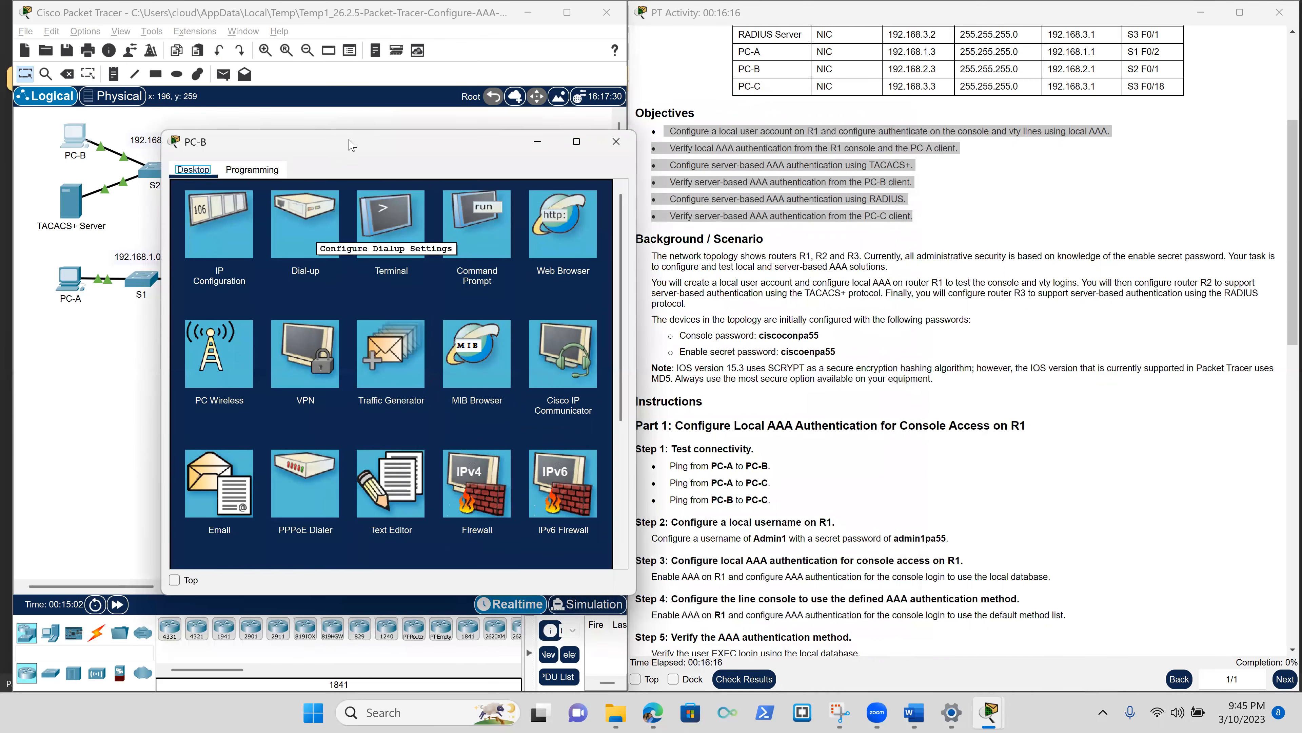
{"action": "left_click_drag", "start_coordinate": [376, 143], "coordinate": [823, 243]}
{"action": "left_click", "coordinate": [501, 292]}
{"action": "left_click", "coordinate": [475, 184]}
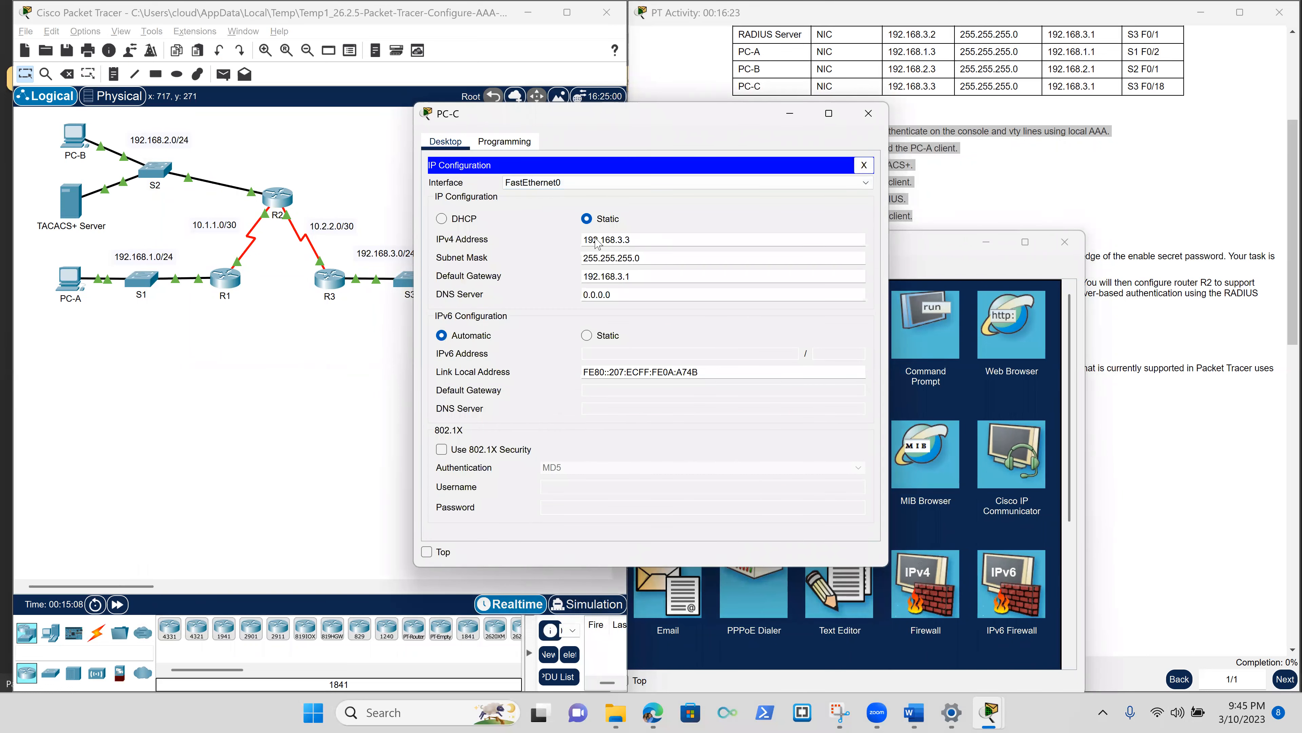
{"action": "double_click", "coordinate": [590, 238]}
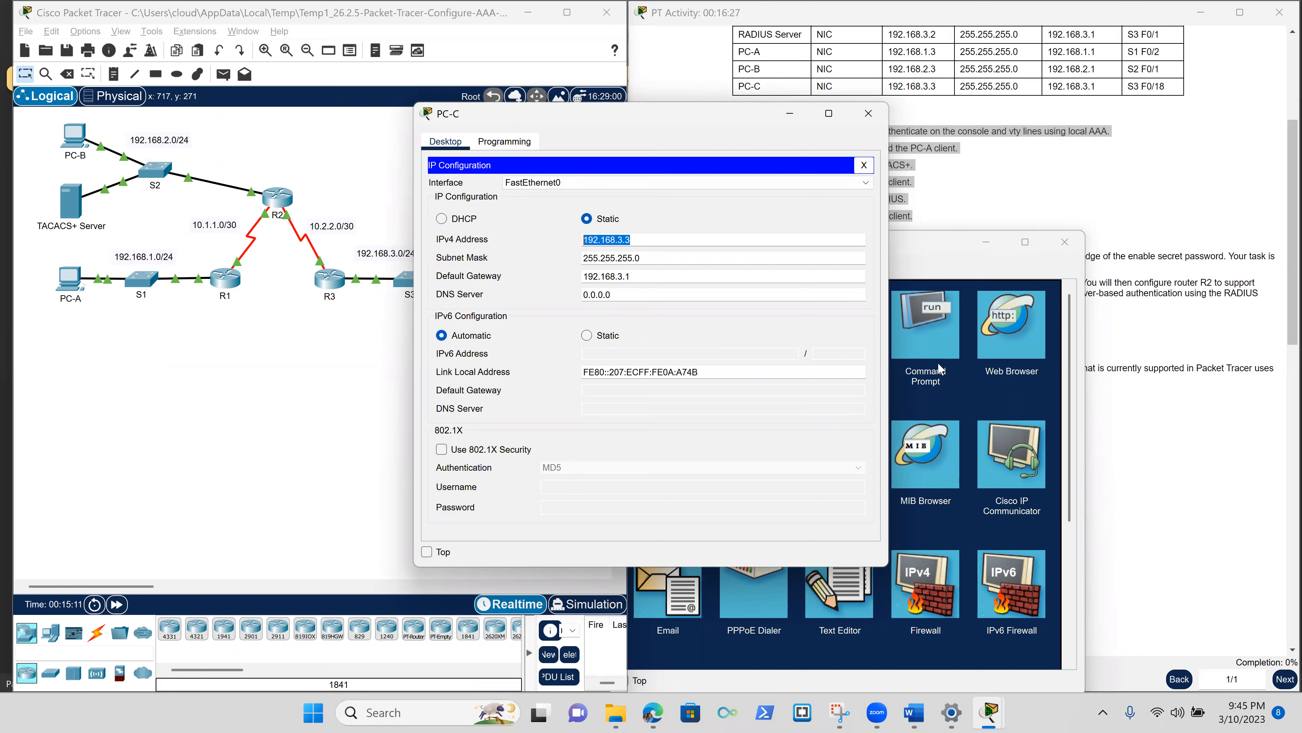
Run 'ping 192.168.3.3' in PC-B's Command Prompt.
{"action": "left_click", "coordinate": [926, 346]}
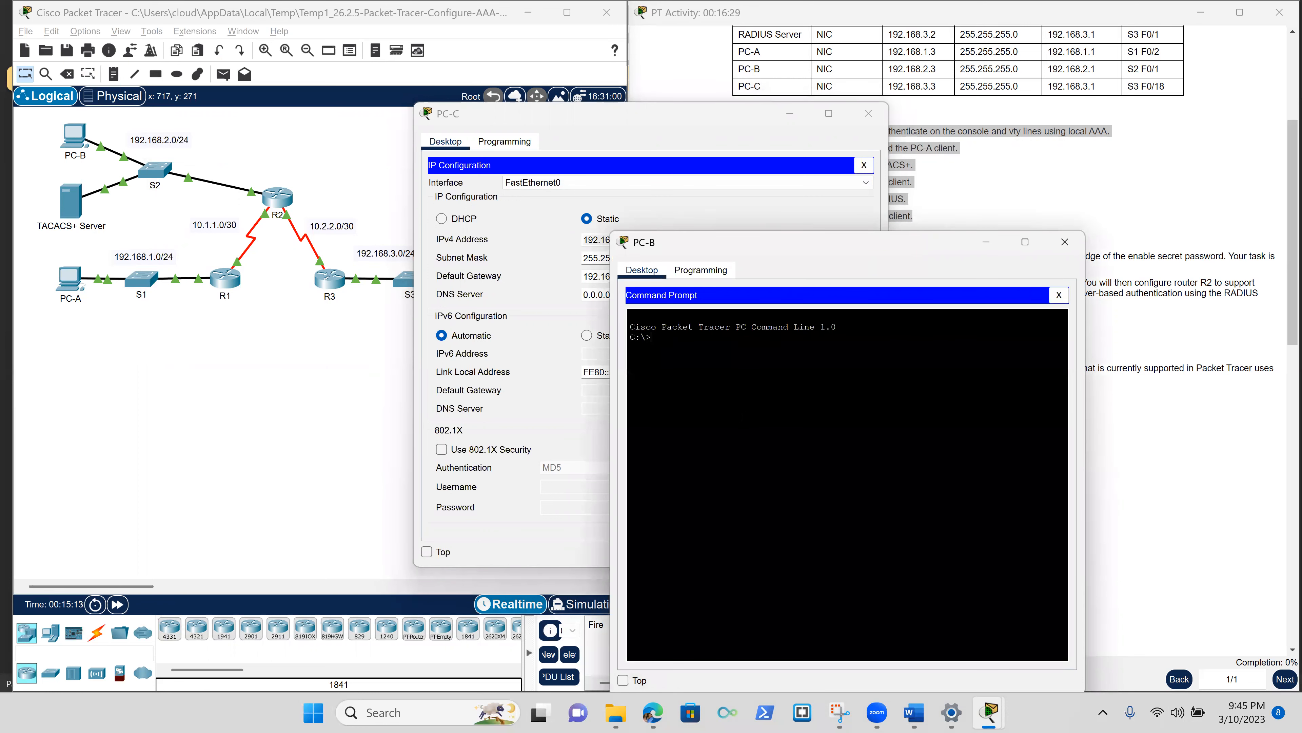
{"action": "key", "text": "Return"}
{"action": "key", "text": "Return"}
{"action": "type", "text": "ping 192.168.3.3"}
{"action": "key", "text": "Return"}
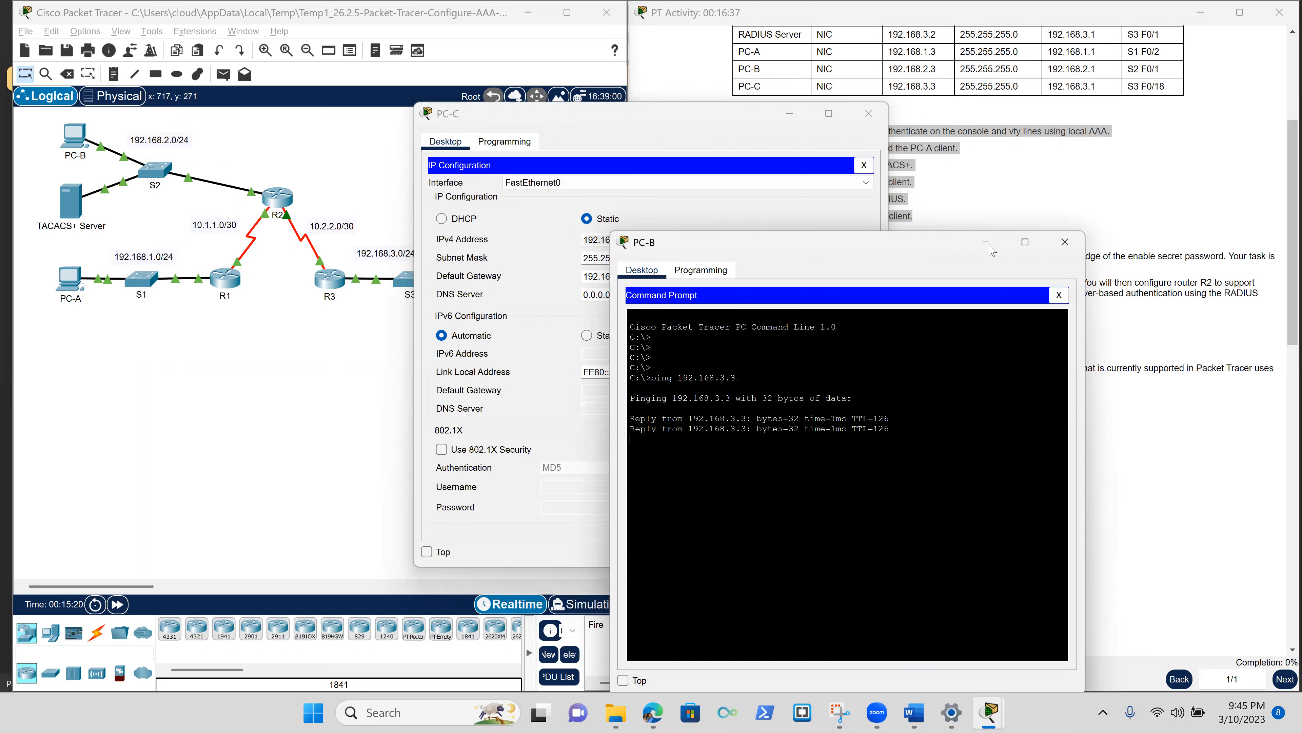
Close PC-B and PC-C, then reopen PC-B's Command Prompt to review 4 replies, 0% loss.
{"action": "left_click", "coordinate": [1062, 252]}
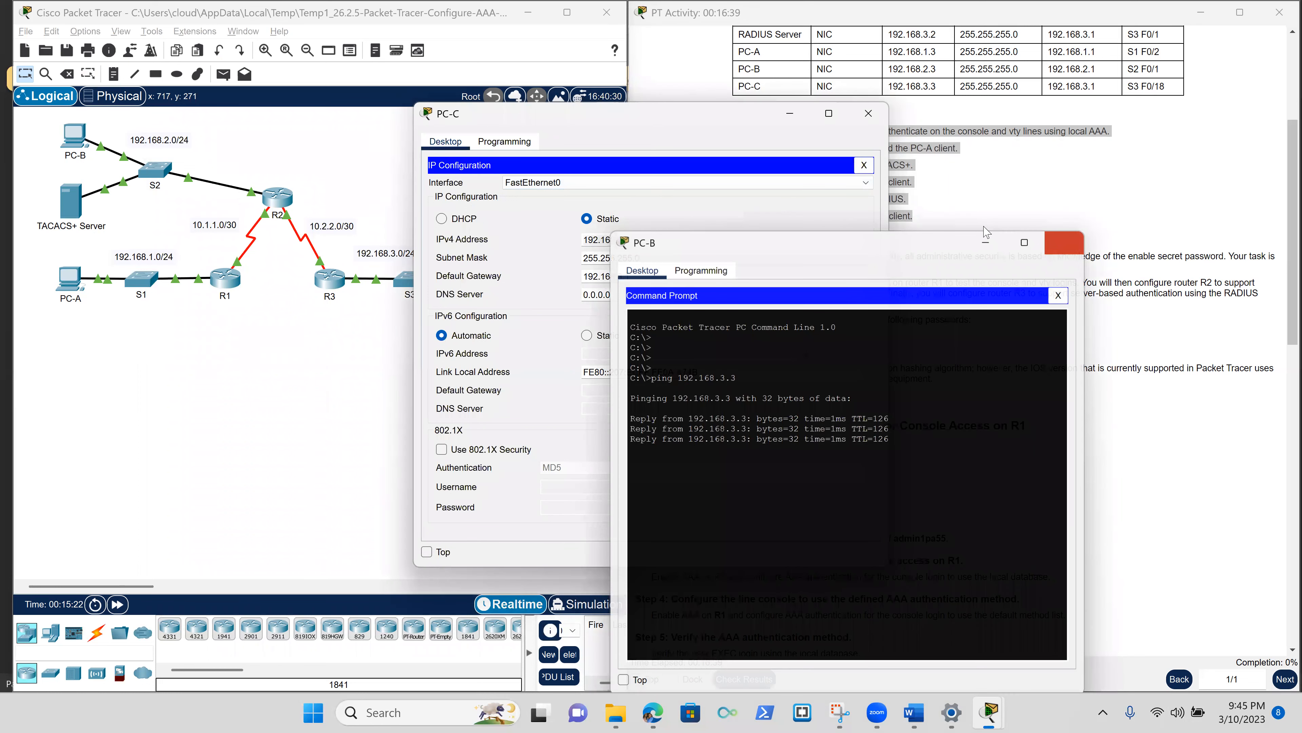
{"action": "left_click", "coordinate": [869, 114]}
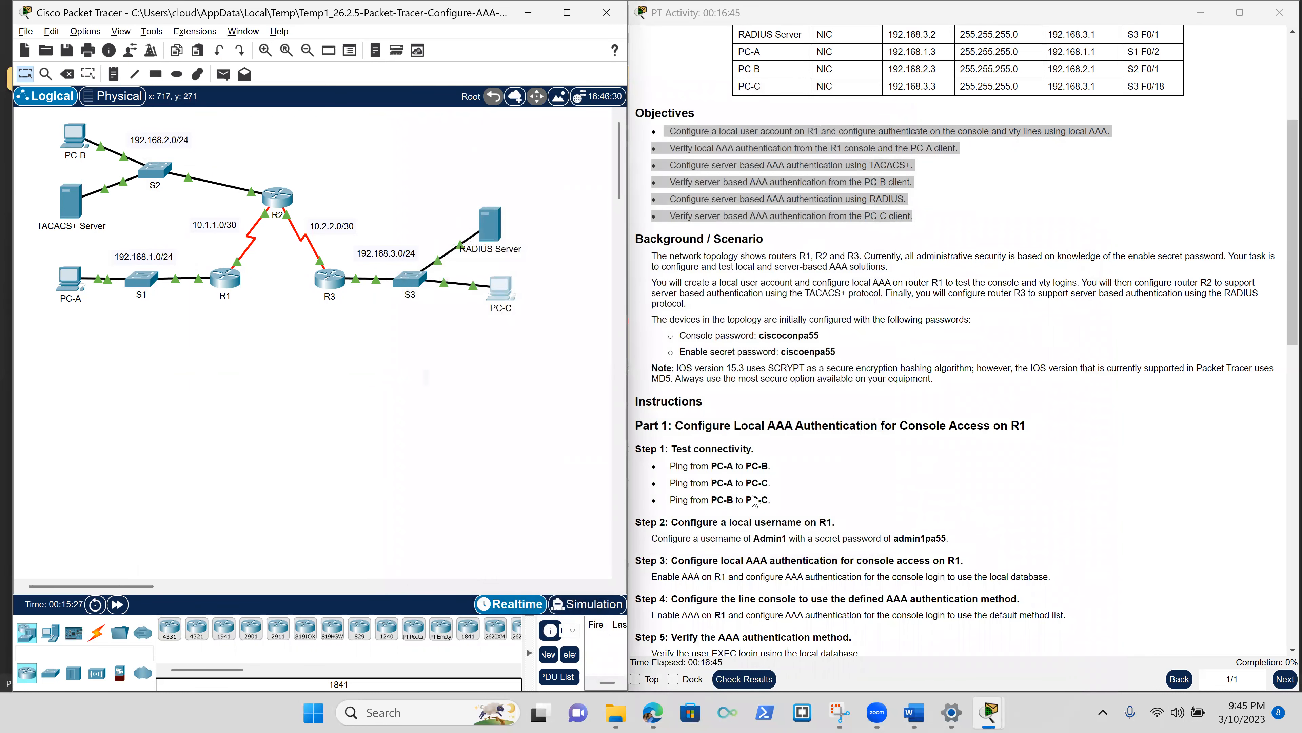
{"action": "left_click", "coordinate": [72, 149]}
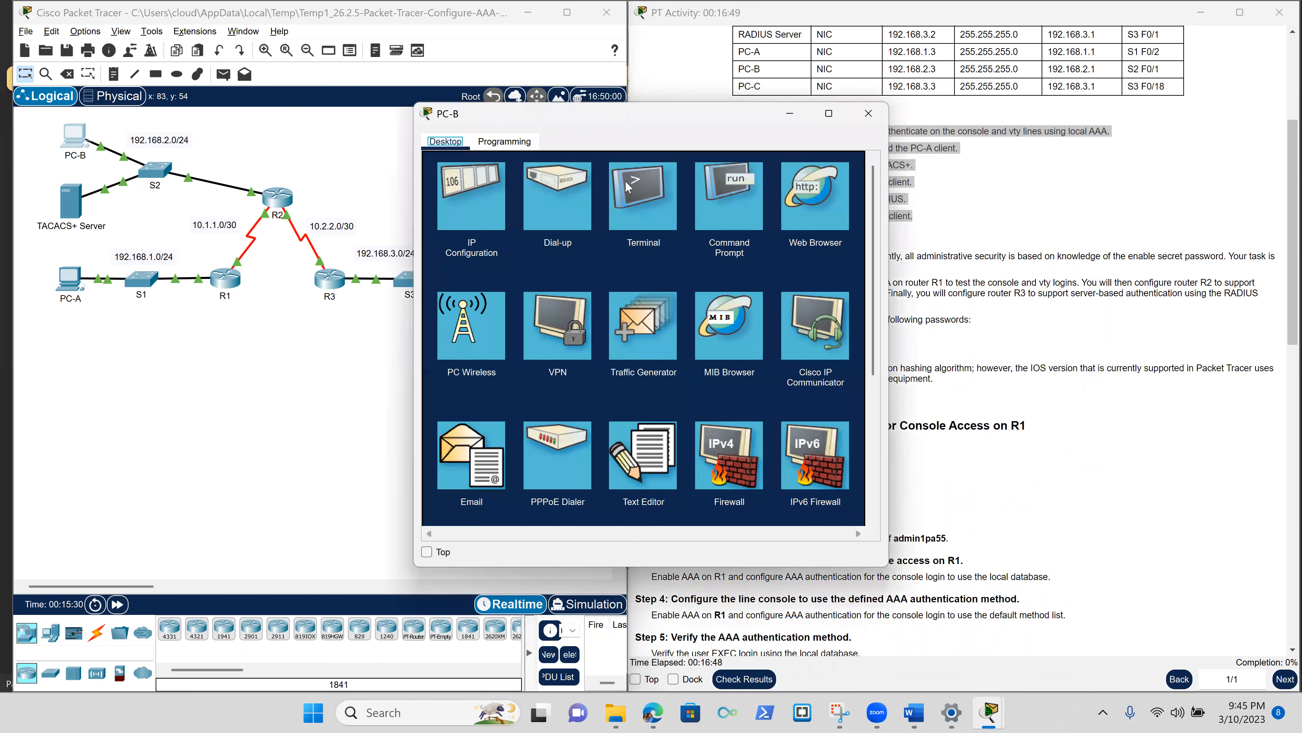
{"action": "left_click", "coordinate": [717, 195]}
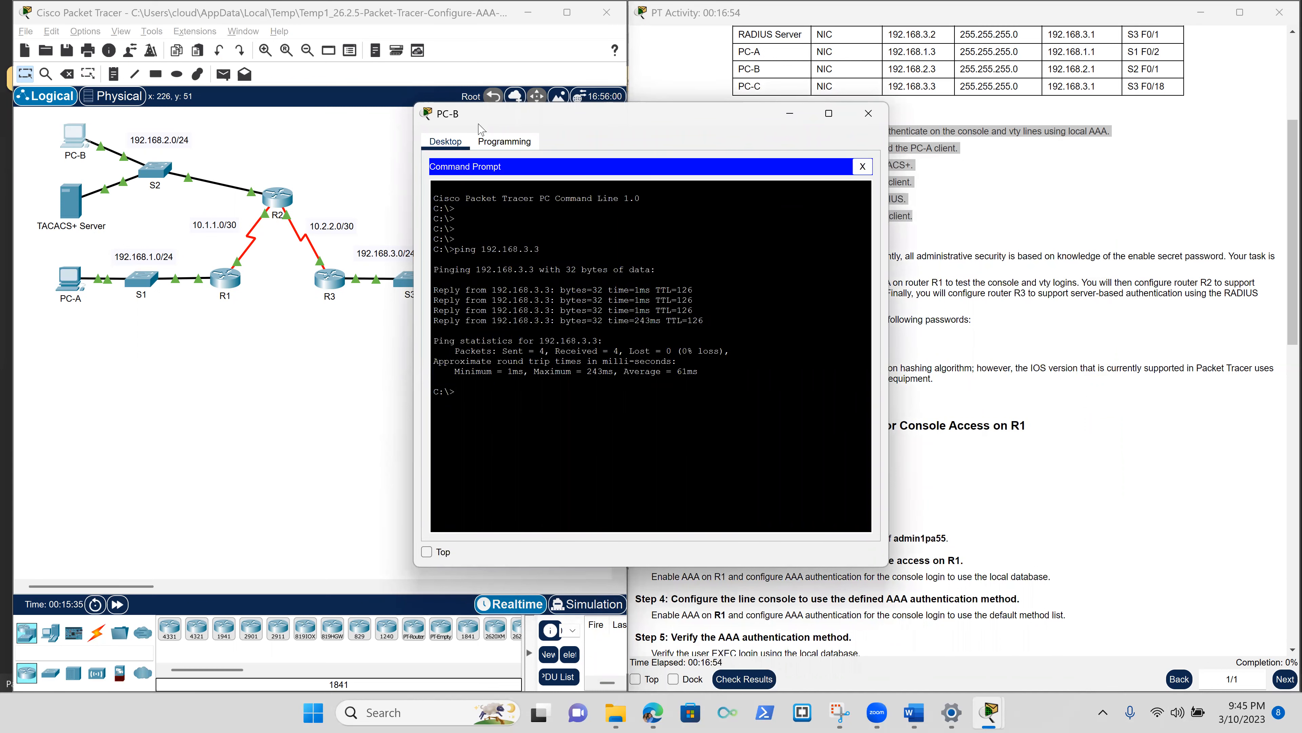
{"action": "left_click_drag", "start_coordinate": [481, 128], "coordinate": [222, 151]}
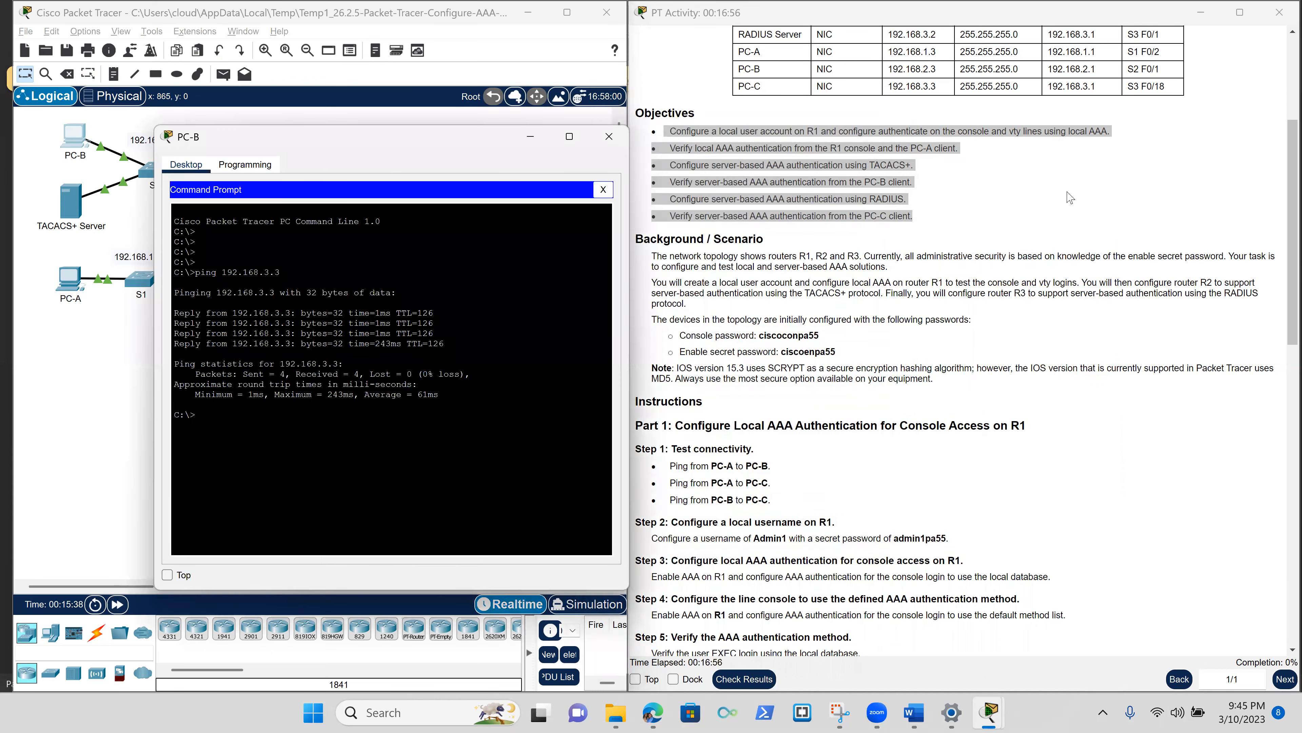
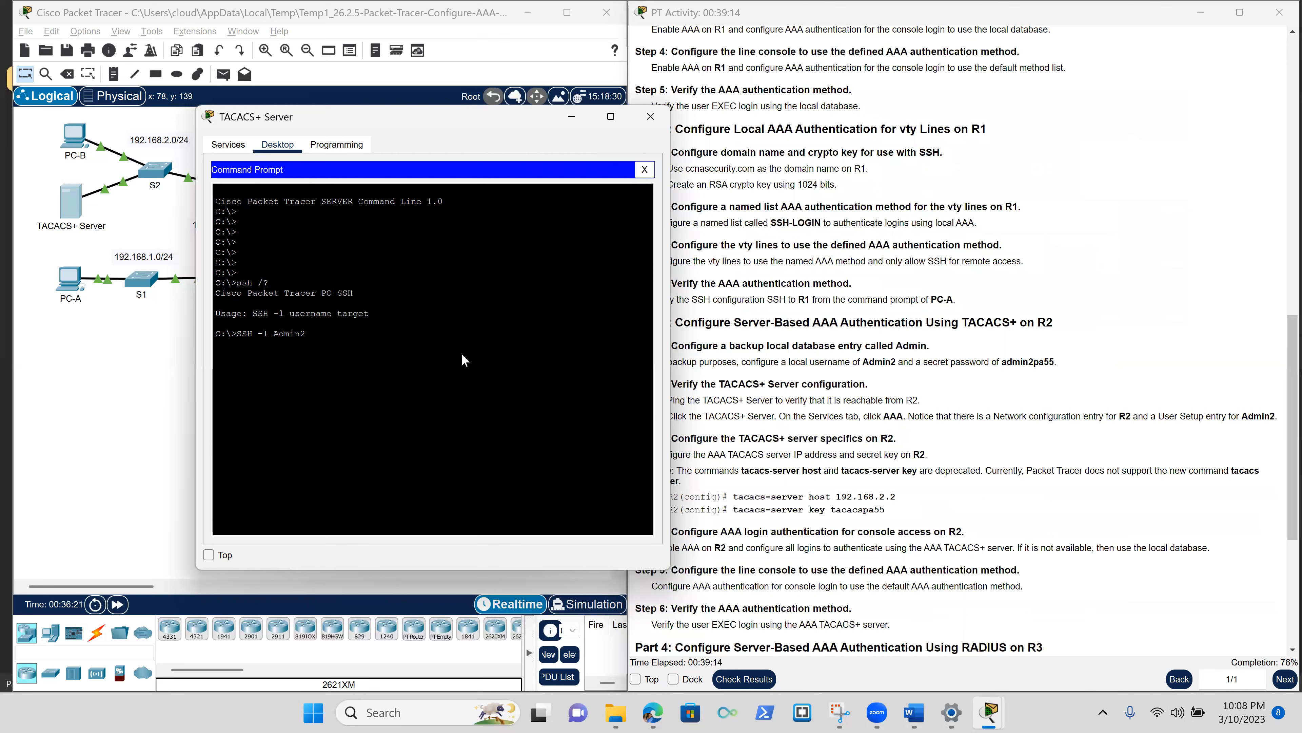
SSH from the TACACS+ Server to 192.168.2.1, then recall the command after the foreign host closes it.
{"action": "left_click", "coordinate": [496, 379]}
{"action": "key", "text": "Return"}
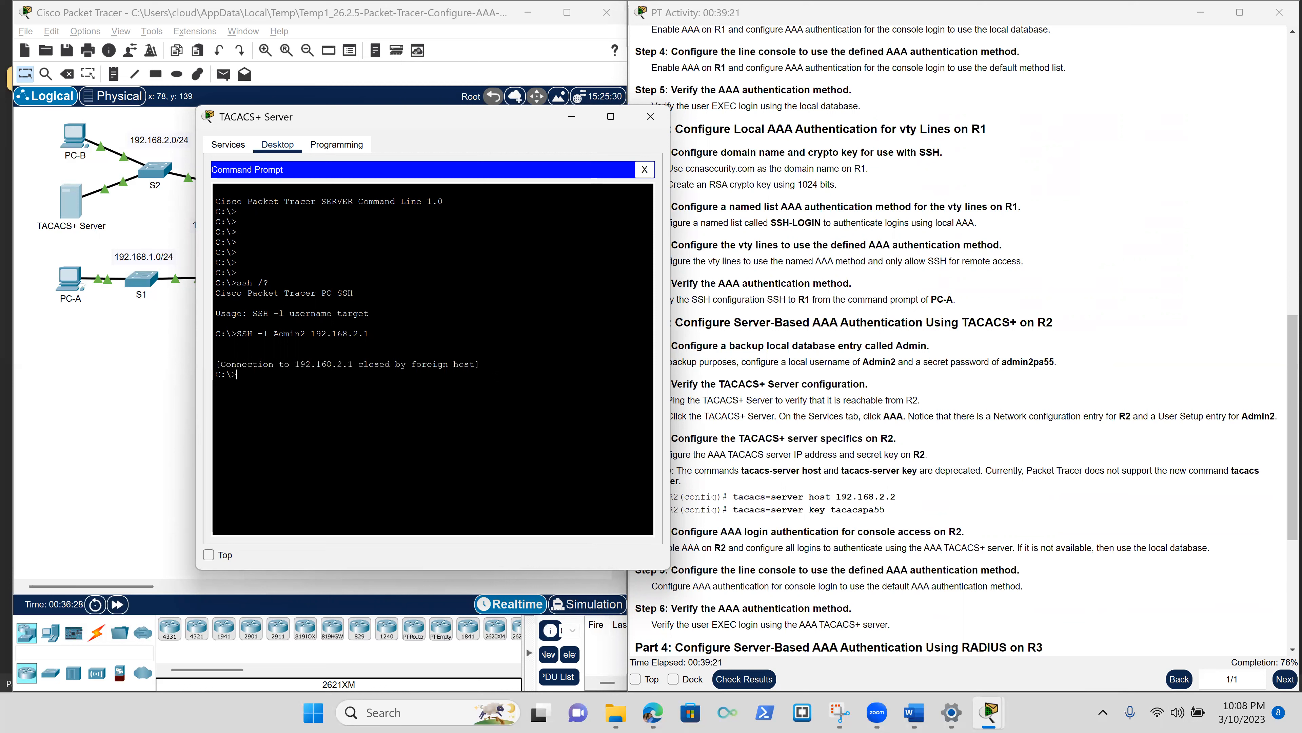
{"action": "key", "text": "Up"}
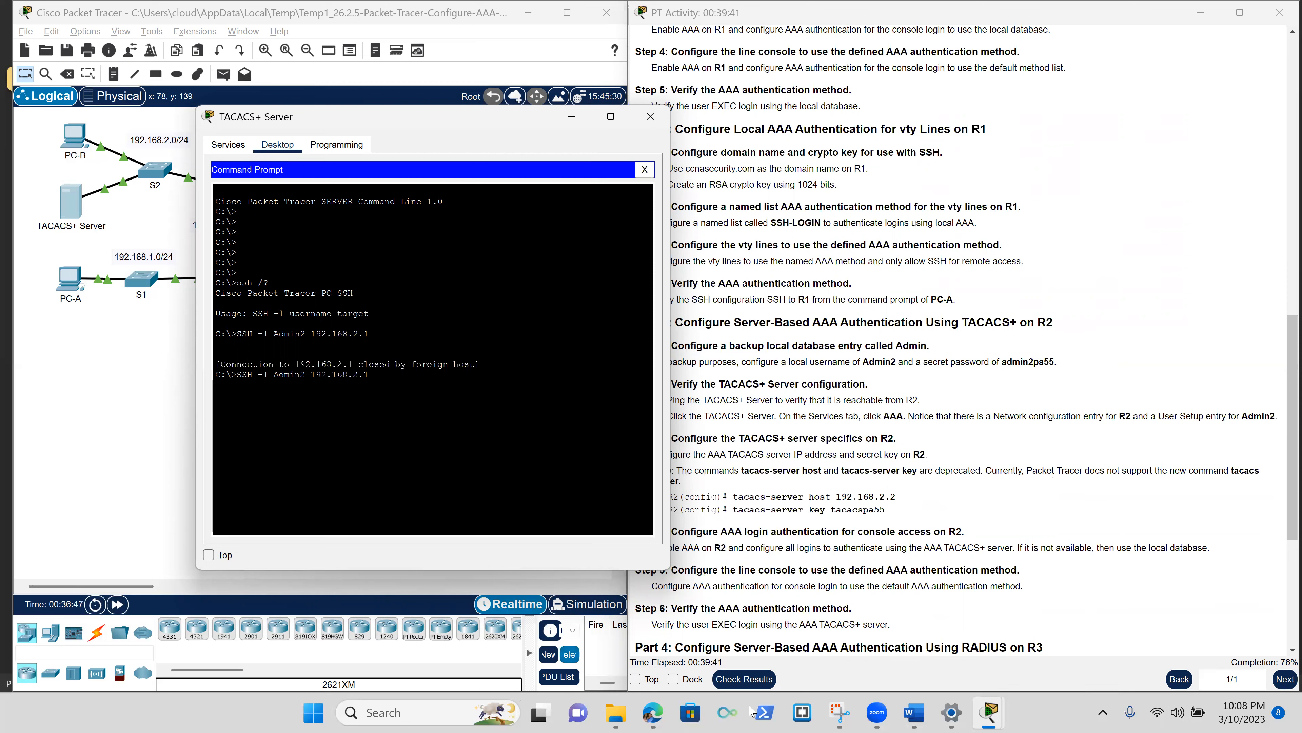
{"action": "mouse_move", "coordinate": [981, 702]}
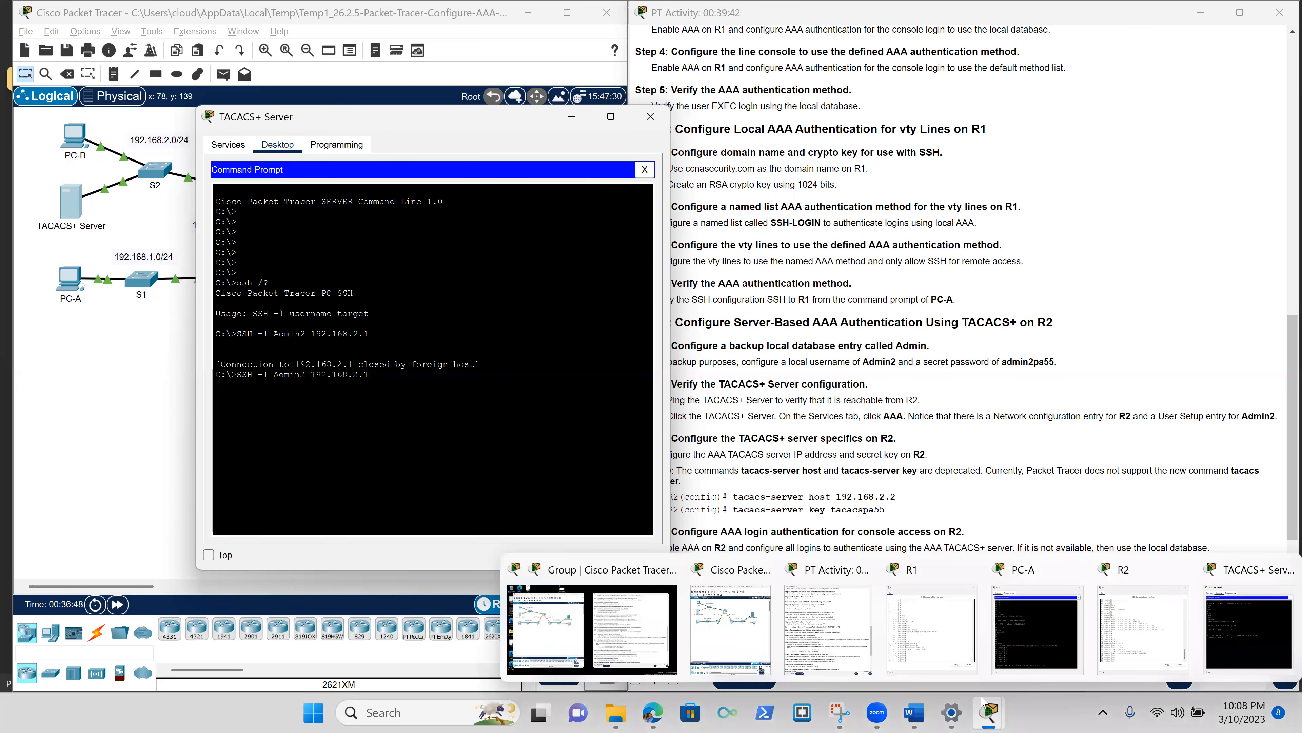
Run 'do sh ip int br' on R2 and confirm GigabitEthernet0/0 is up at 192.168.2.1.
{"action": "left_click", "coordinate": [1109, 644]}
{"action": "scroll", "coordinate": [353, 377], "scroll_direction": "up", "scroll_amount": 6}
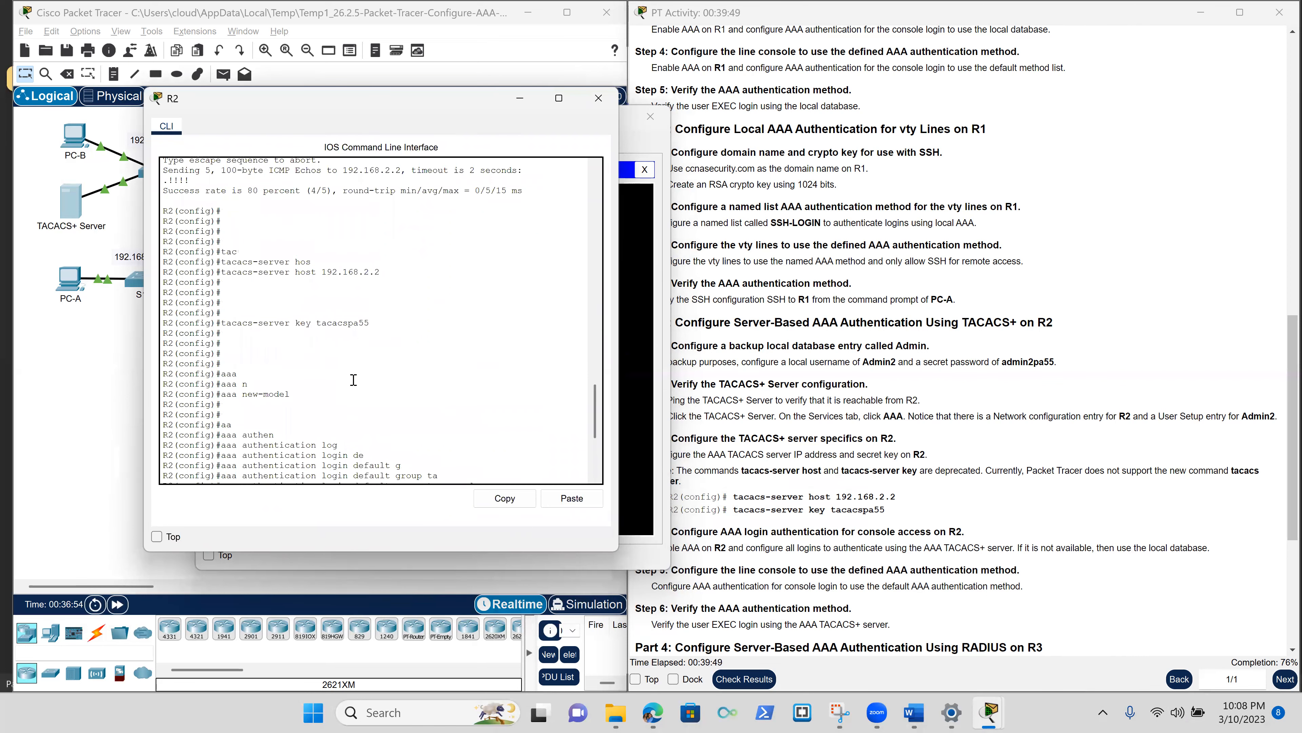
{"action": "scroll", "coordinate": [353, 379], "scroll_direction": "up", "scroll_amount": 1}
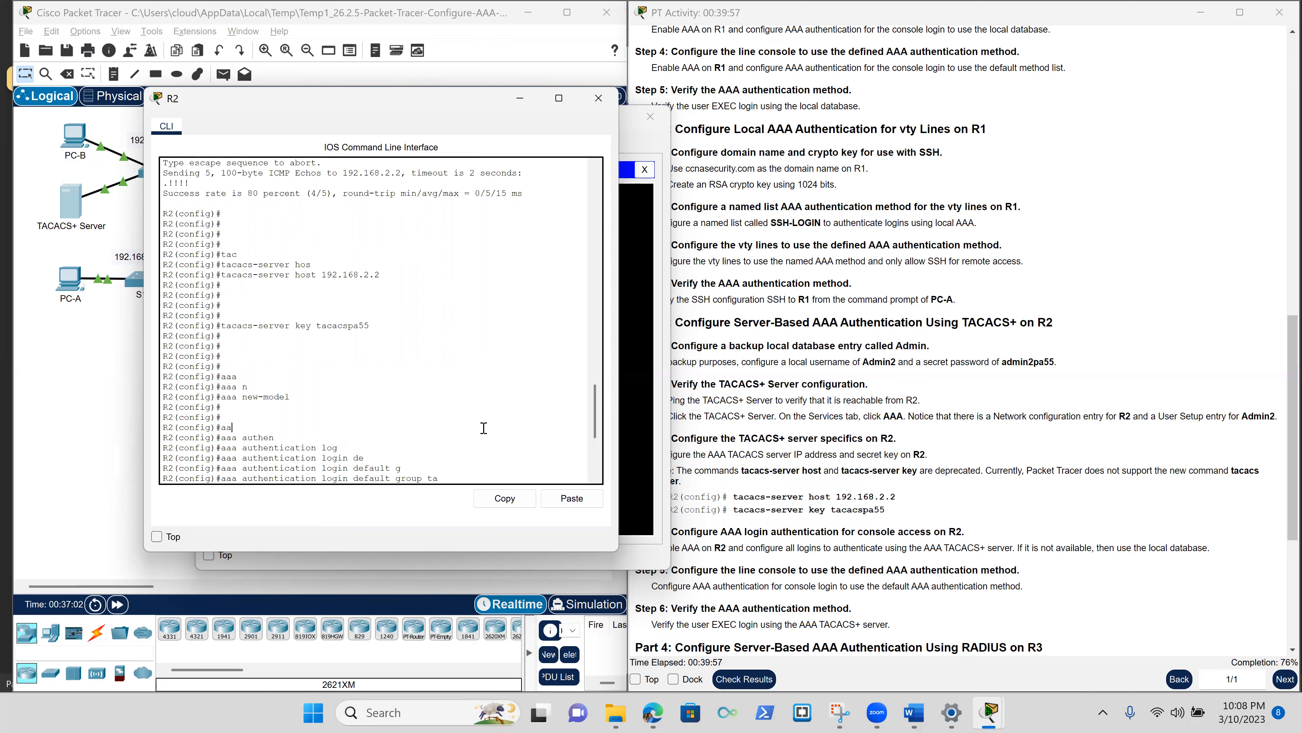
{"action": "key", "text": "Return"}
{"action": "key", "text": "Return"}
{"action": "key", "text": "Return"}
{"action": "key", "text": "Return"}
{"action": "key", "text": "Return"}
{"action": "key", "text": "Return"}
{"action": "type", "text": "do sh ip int br"}
{"action": "key", "text": "Return"}
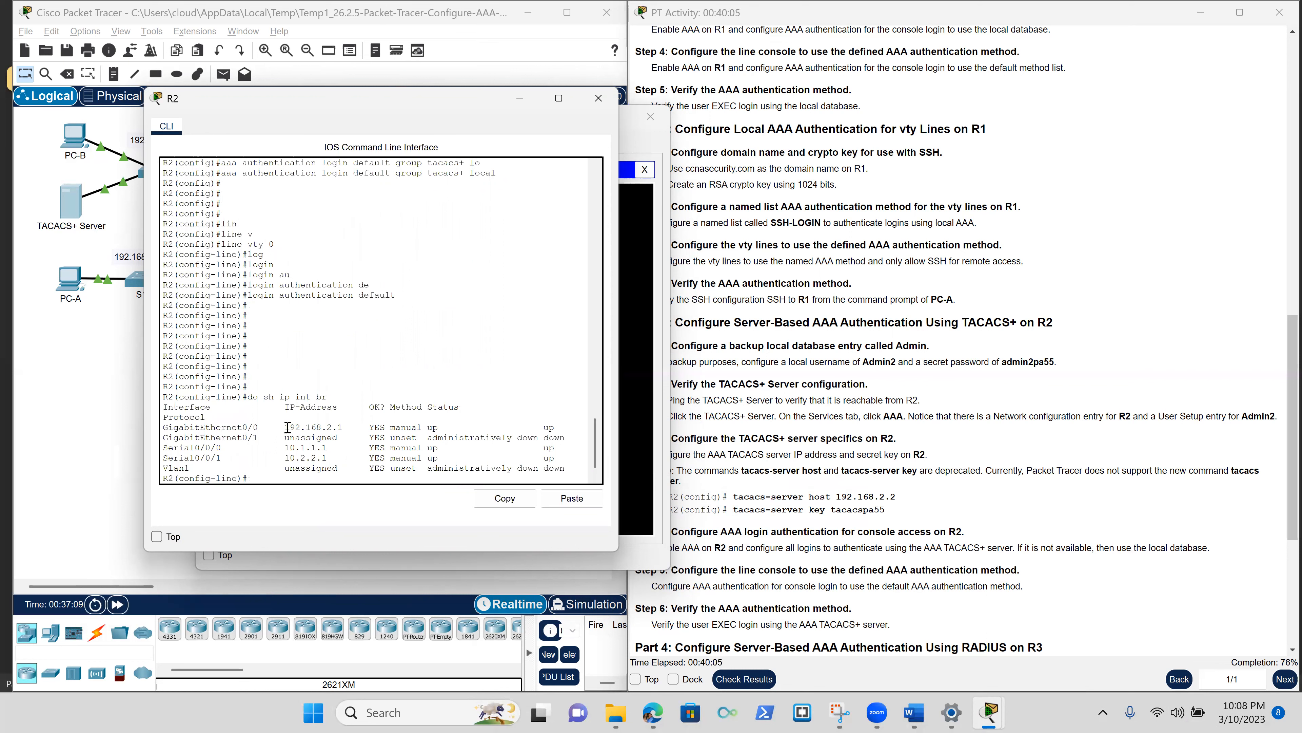
{"action": "left_click_drag", "start_coordinate": [288, 427], "coordinate": [340, 426]}
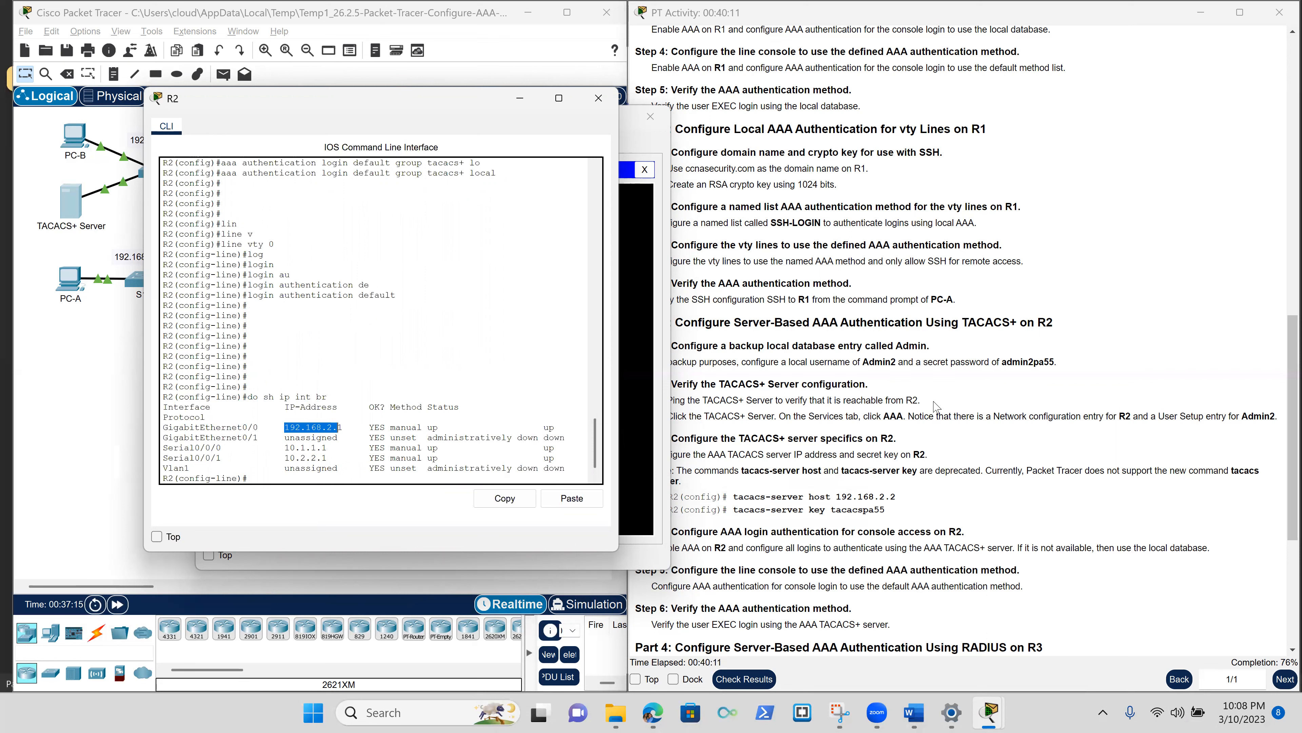
{"action": "left_click", "coordinate": [1033, 501]}
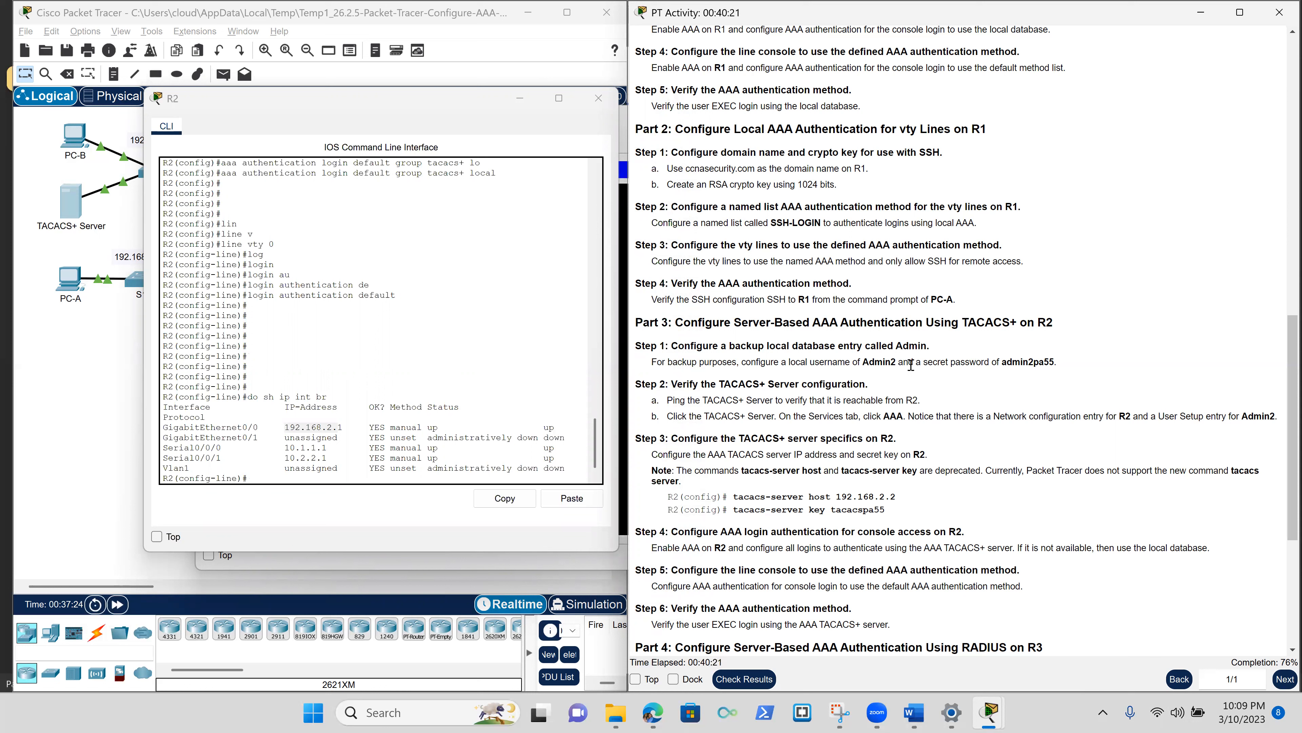
Scroll the instructions down to Part 4 and minimize R2's command line window.
{"action": "scroll", "coordinate": [911, 364], "scroll_direction": "down", "scroll_amount": 5}
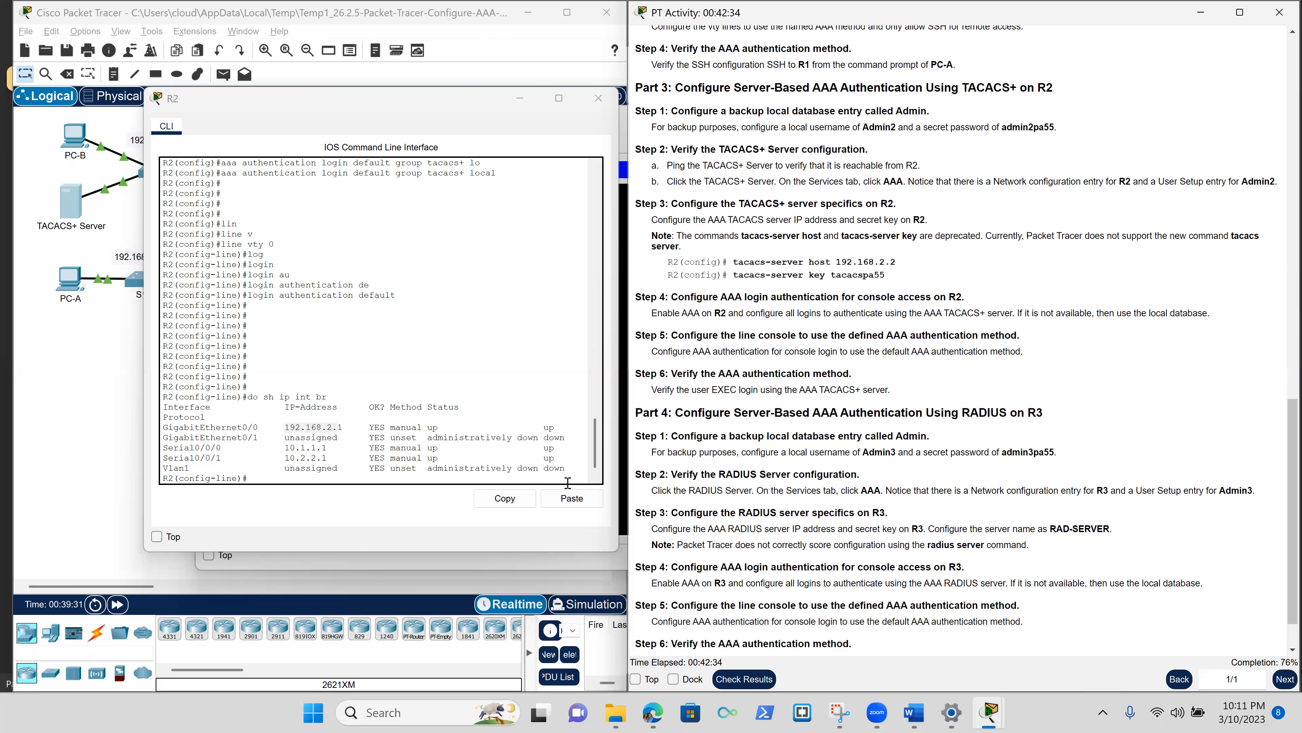
{"action": "left_click", "coordinate": [537, 107]}
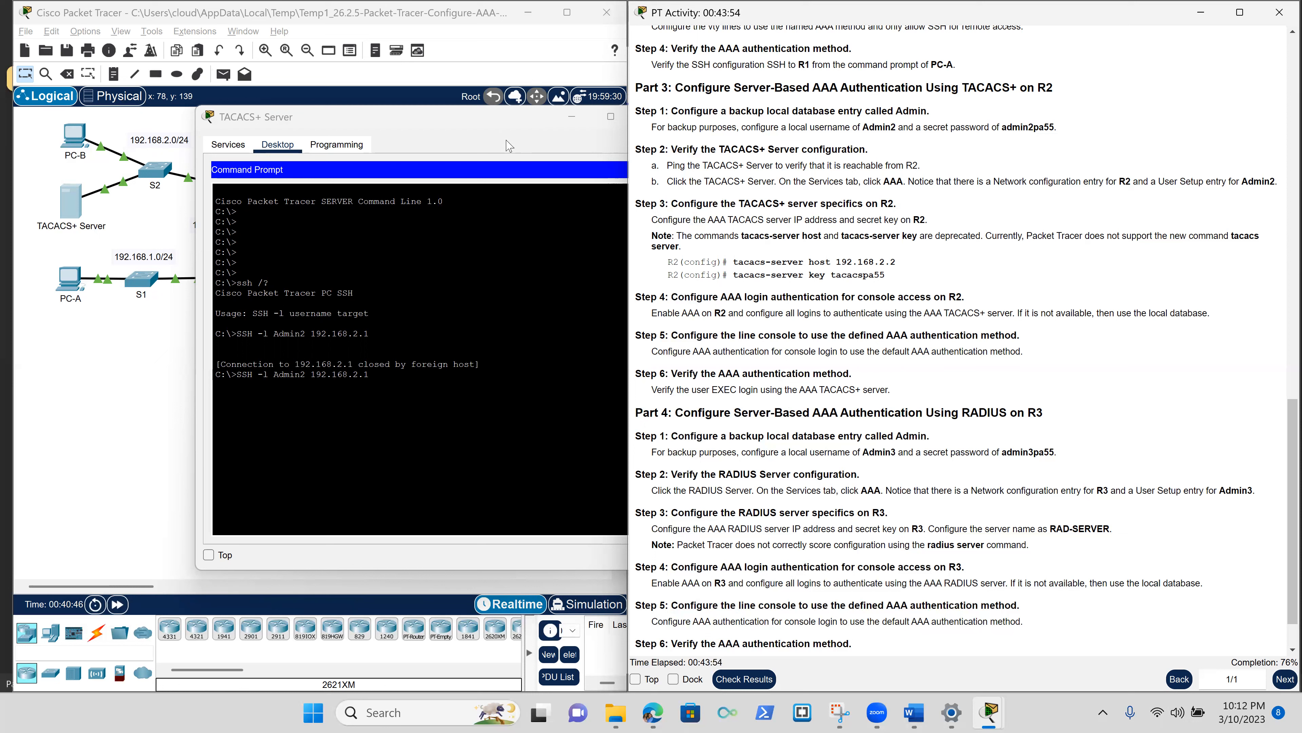
Close the TACACS+ Server window and log out of R2's console with end and exit.
{"action": "left_click", "coordinate": [505, 152]}
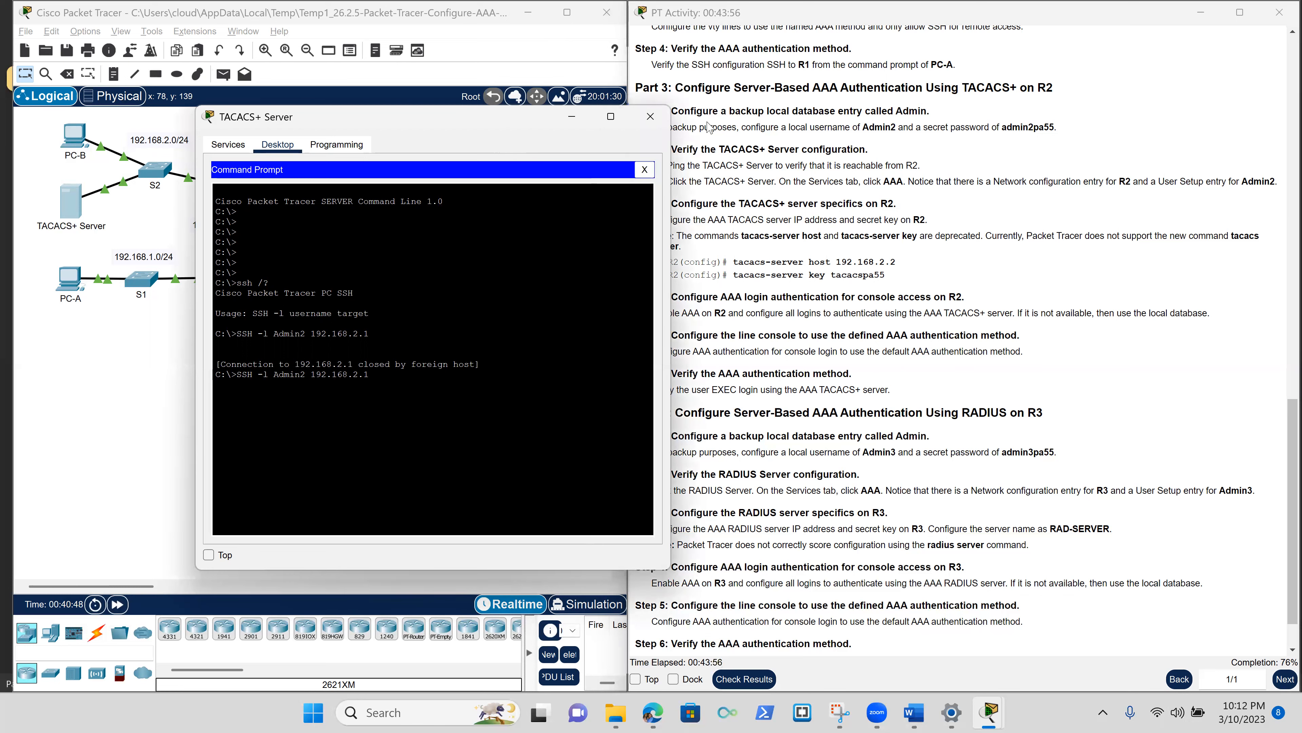
{"action": "left_click", "coordinate": [651, 118]}
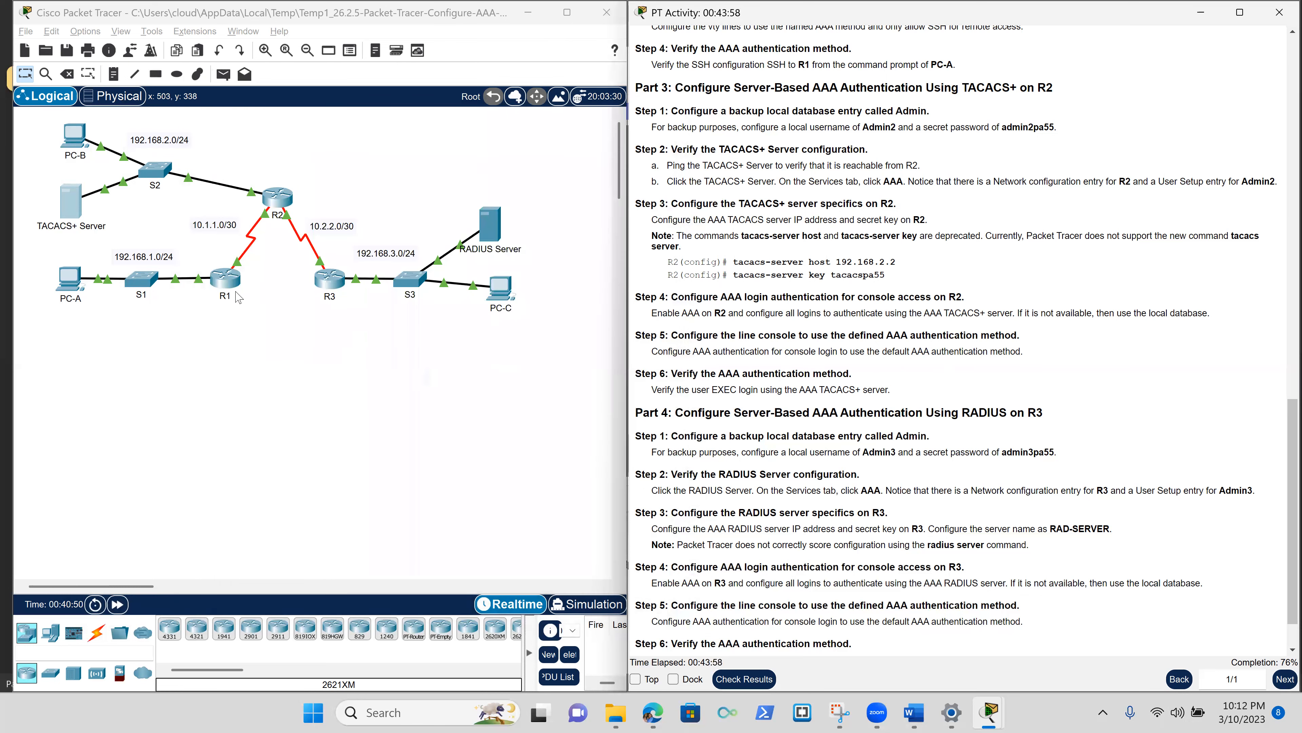
{"action": "left_click", "coordinate": [276, 198]}
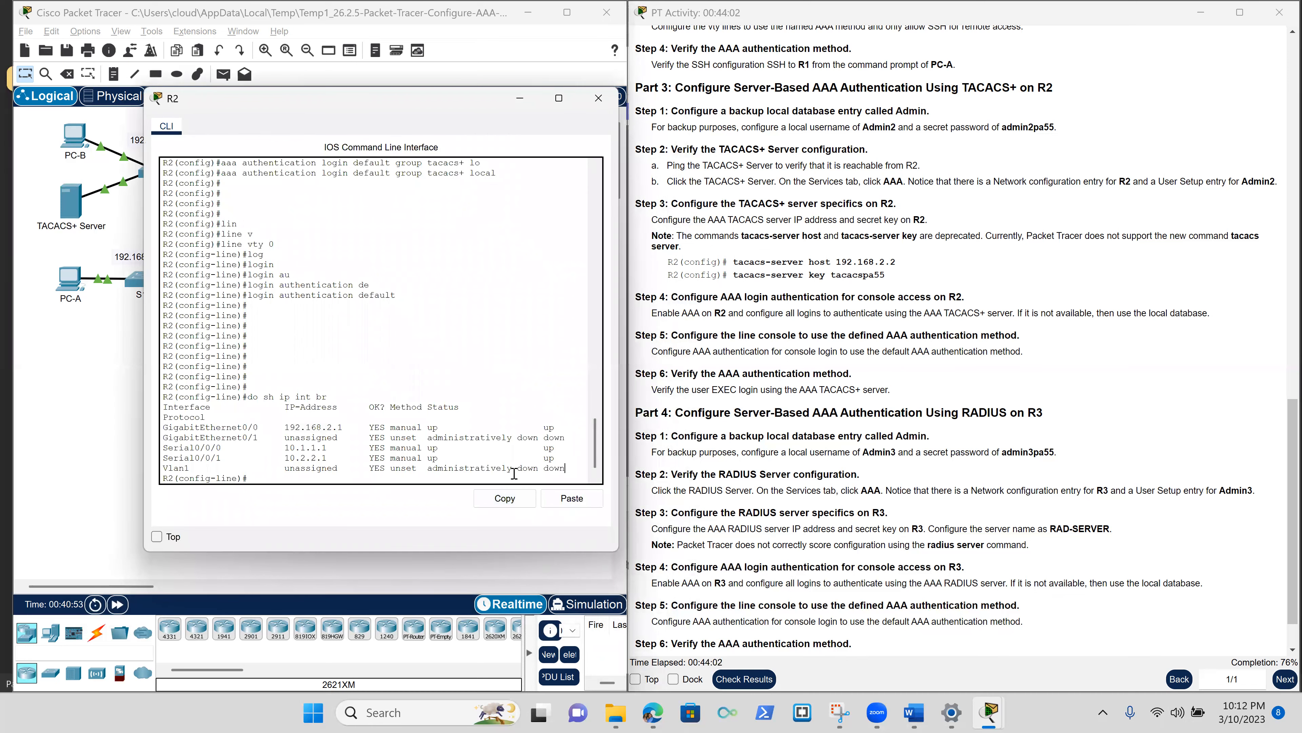
{"action": "key", "text": "Return"}
{"action": "key", "text": "Return"}
{"action": "key", "text": "Return"}
{"action": "key", "text": "Return"}
{"action": "key", "text": "Return"}
{"action": "type", "text": "end"}
{"action": "key", "text": "Return"}
{"action": "key", "text": "Return"}
{"action": "key", "text": "Return"}
{"action": "key", "text": "Return"}
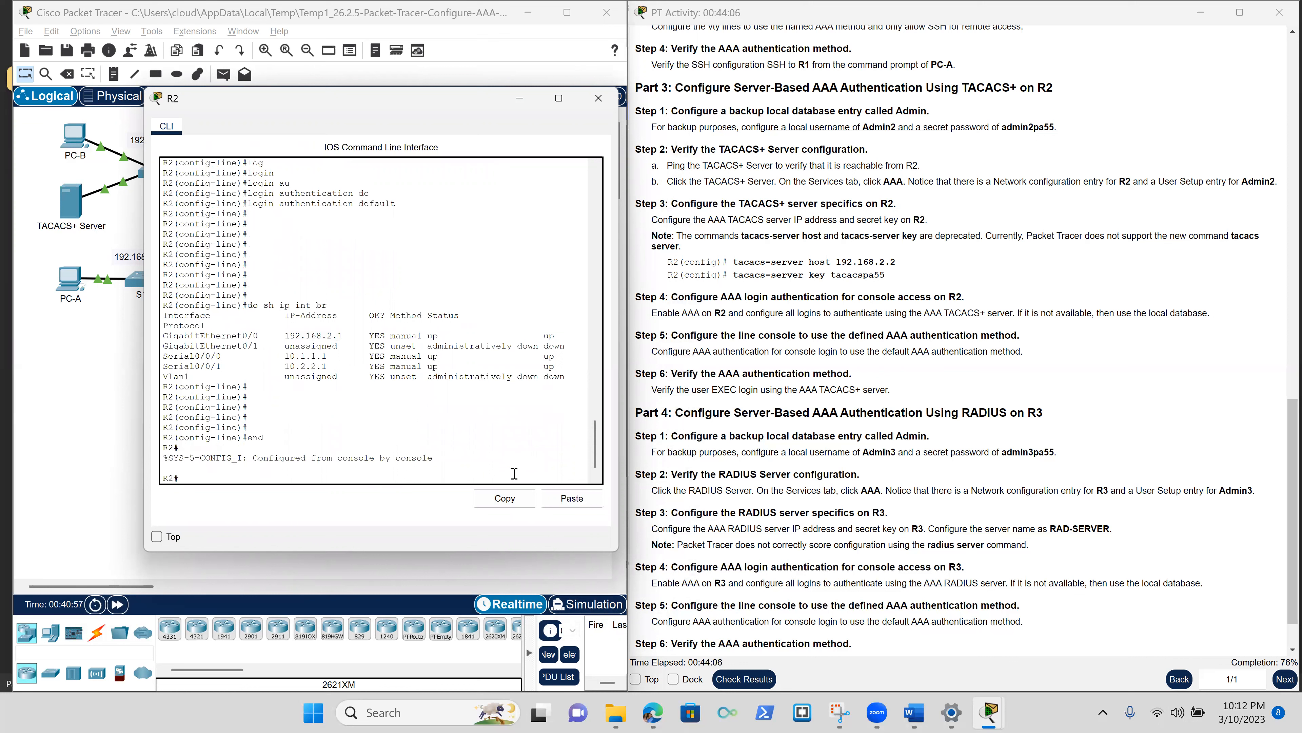
{"action": "type", "text": "exit"}
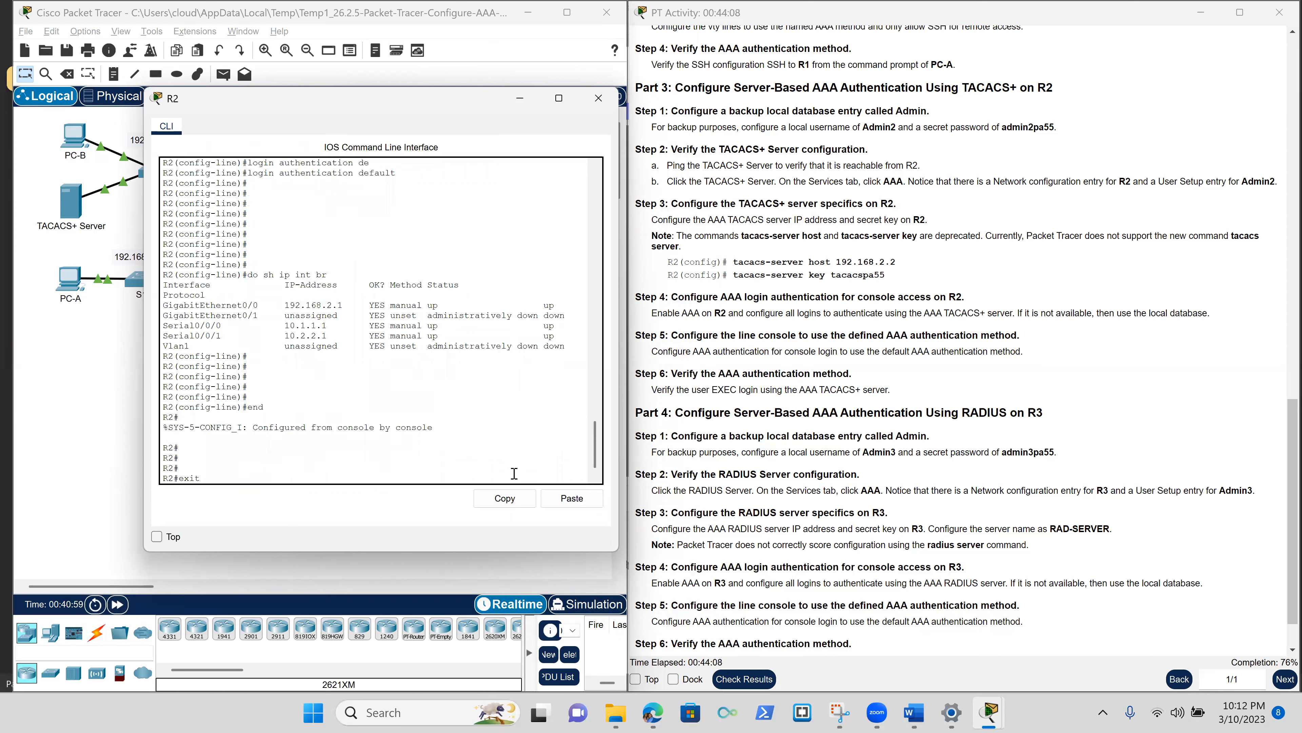
{"action": "key", "text": "Return"}
{"action": "key", "text": "Return"}
{"action": "key", "text": "Return"}
{"action": "key", "text": "Return"}
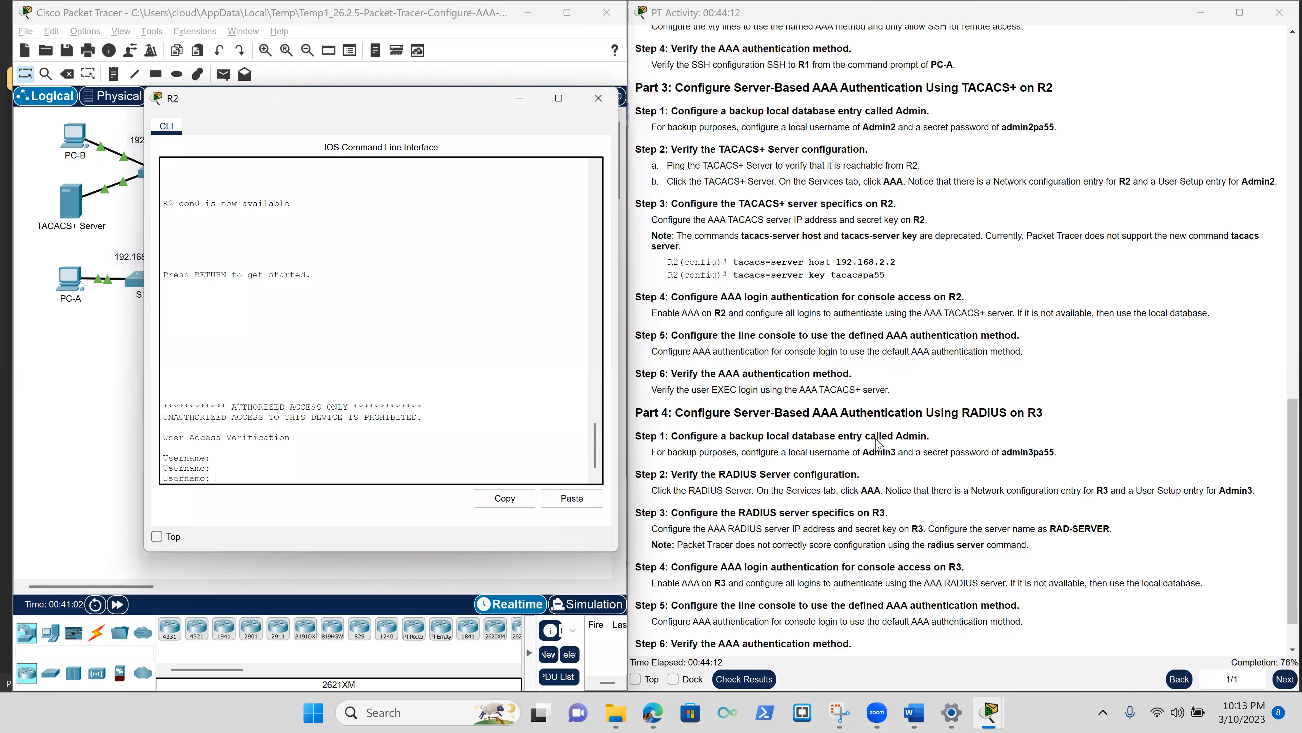
Log in to R2's console with the backup admin username and password from the instructions.
{"action": "scroll", "coordinate": [872, 436], "scroll_direction": "up", "scroll_amount": 1}
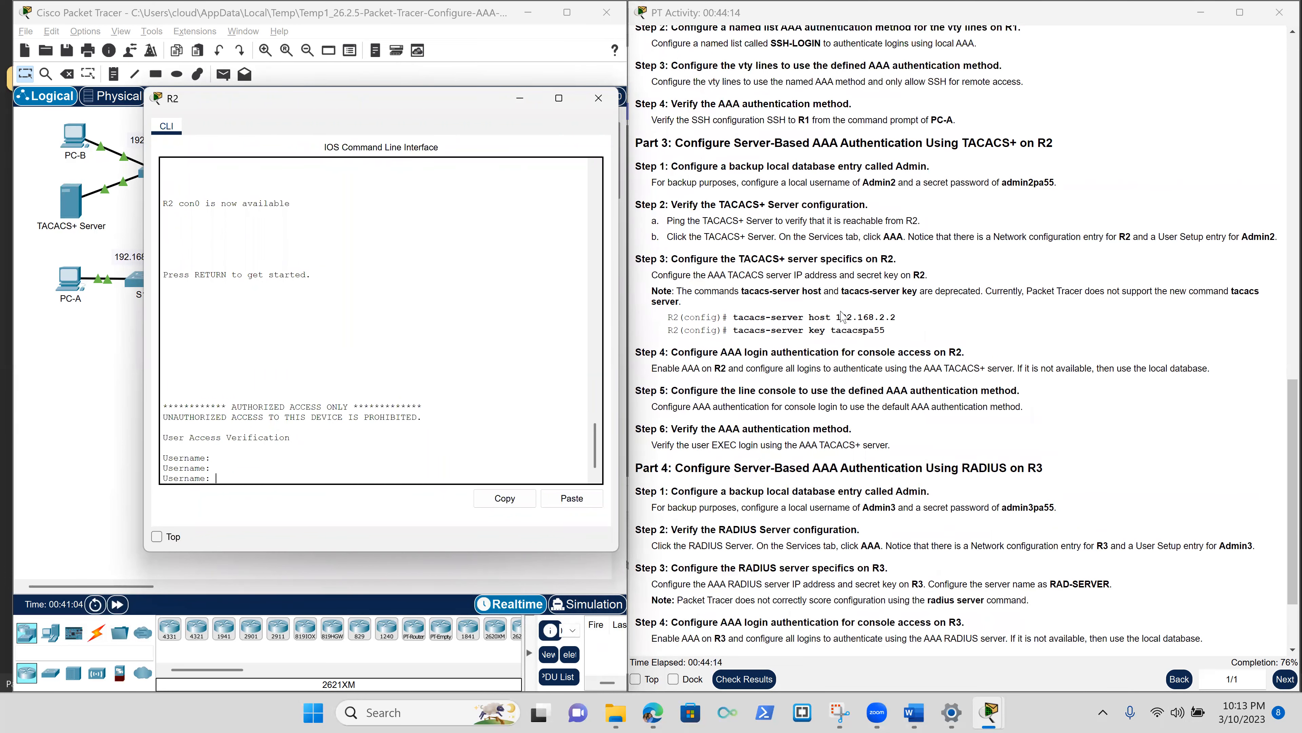
{"action": "scroll", "coordinate": [922, 256], "scroll_direction": "up", "scroll_amount": 1}
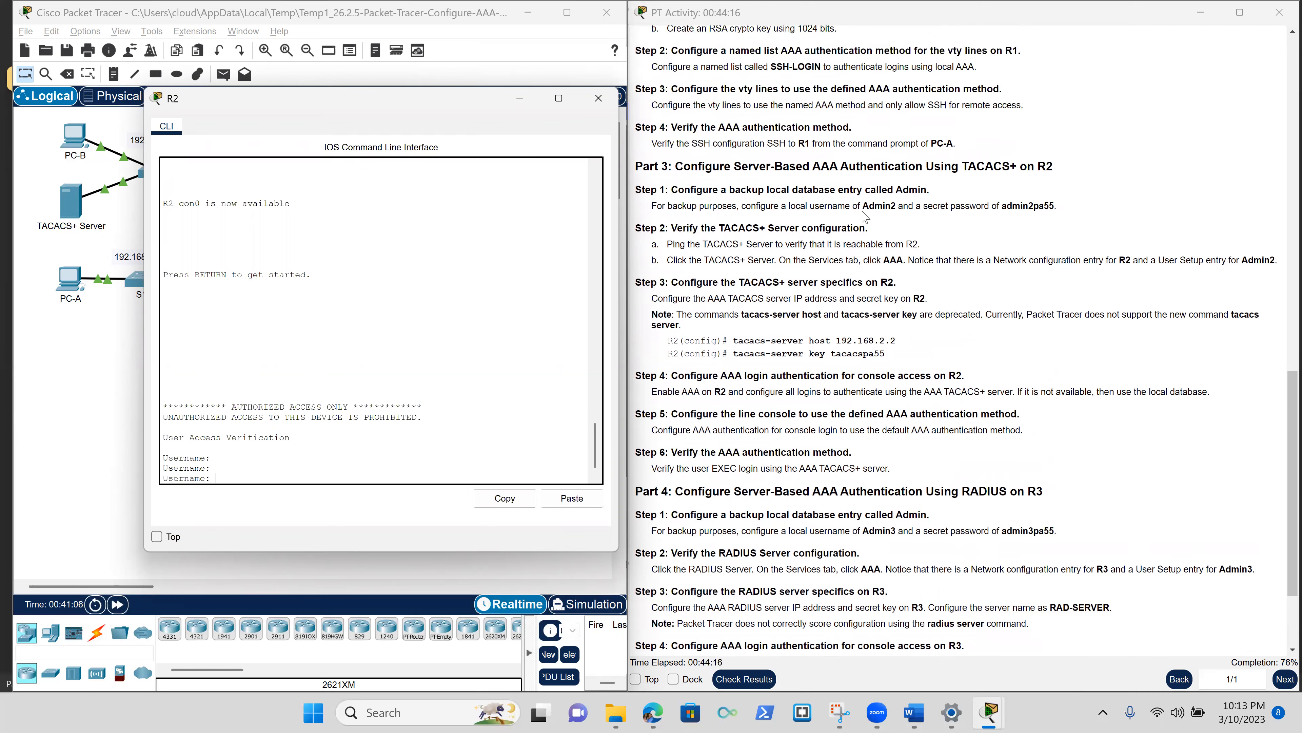
{"action": "left_click_drag", "start_coordinate": [862, 205], "coordinate": [896, 205]}
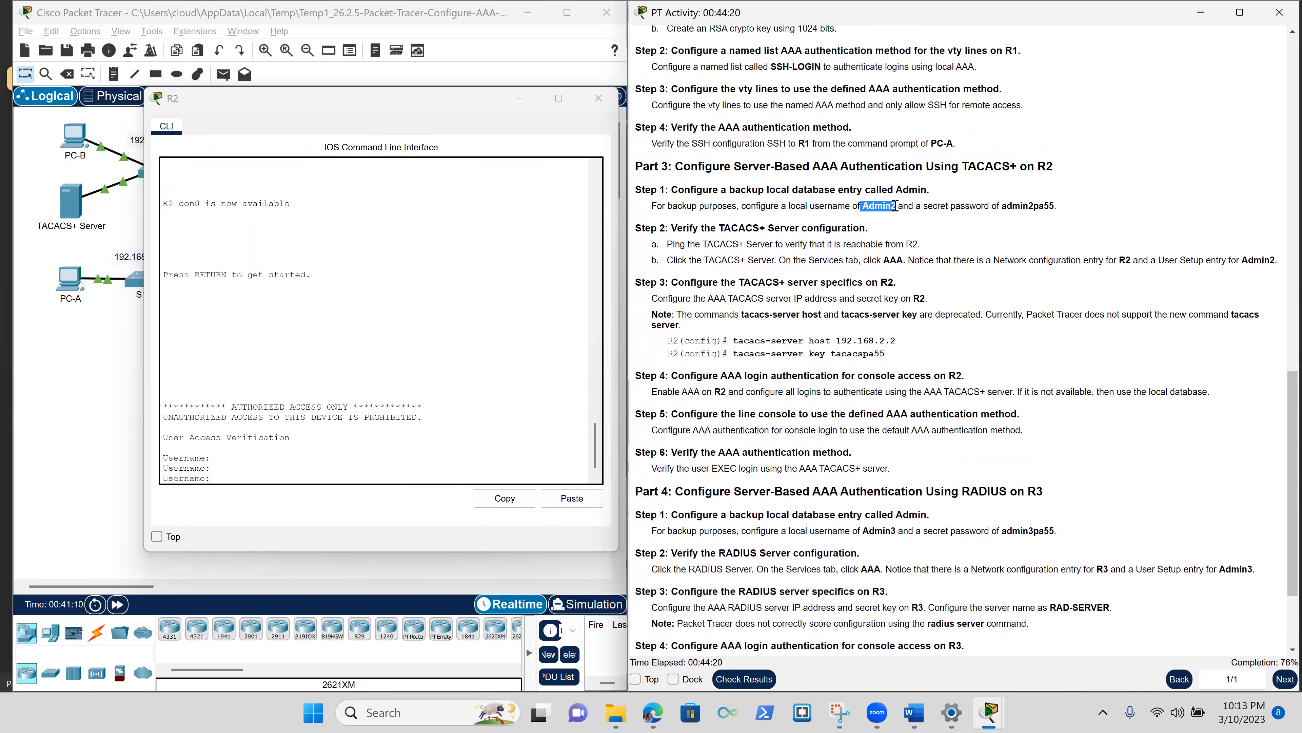
{"action": "left_click", "coordinate": [559, 502]}
{"action": "key", "text": "Return"}
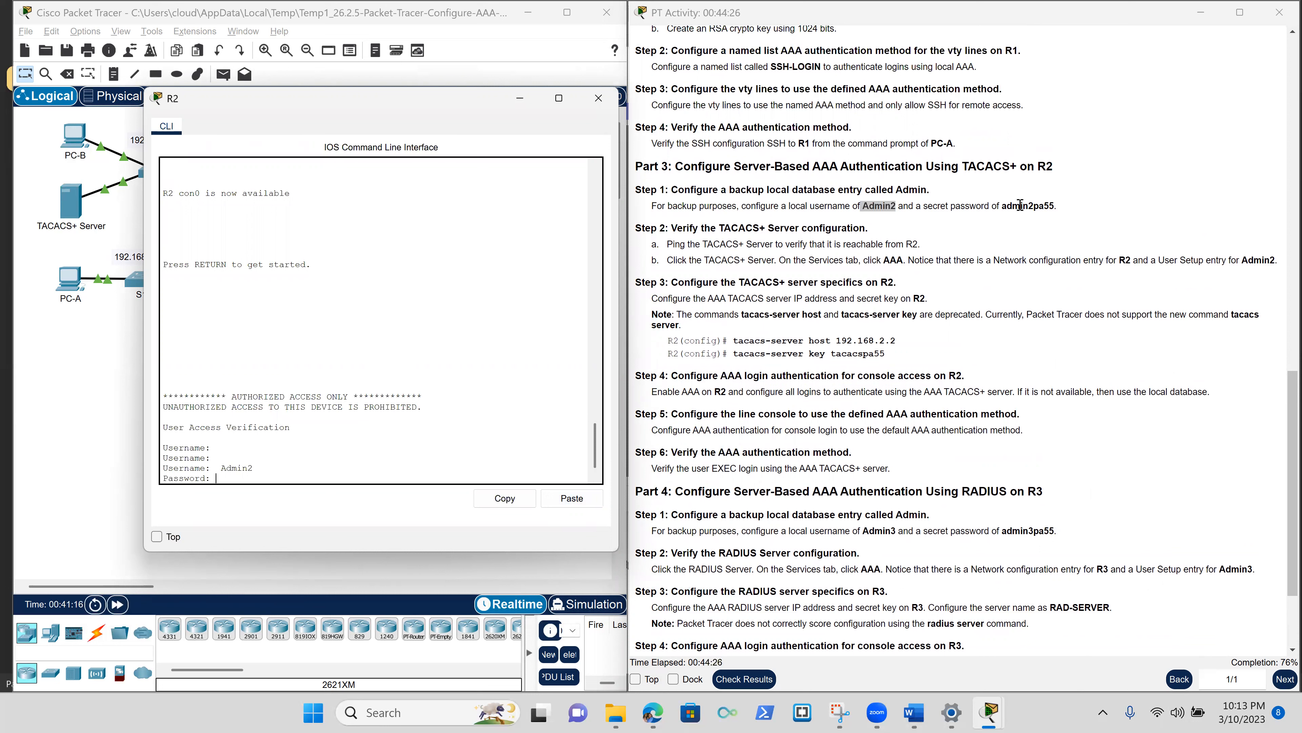
{"action": "left_click_drag", "start_coordinate": [1001, 207], "coordinate": [1054, 206]}
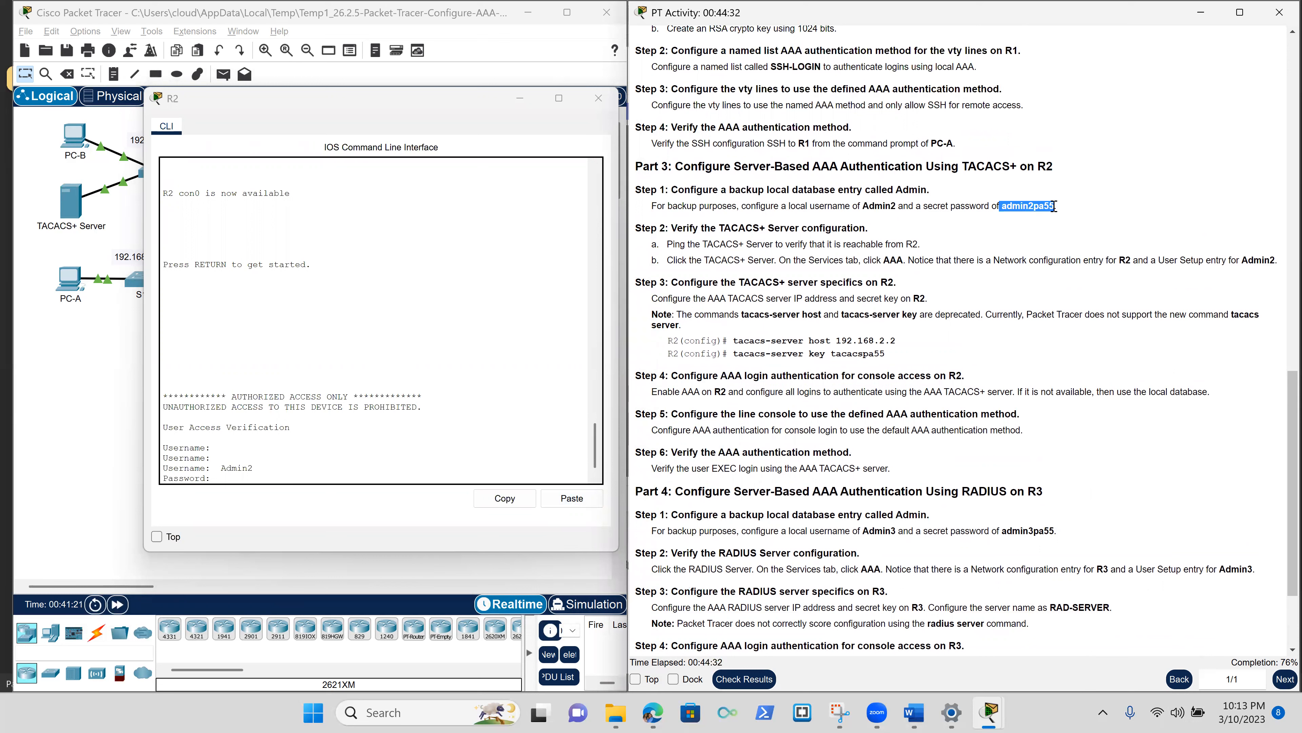
{"action": "left_click", "coordinate": [570, 498]}
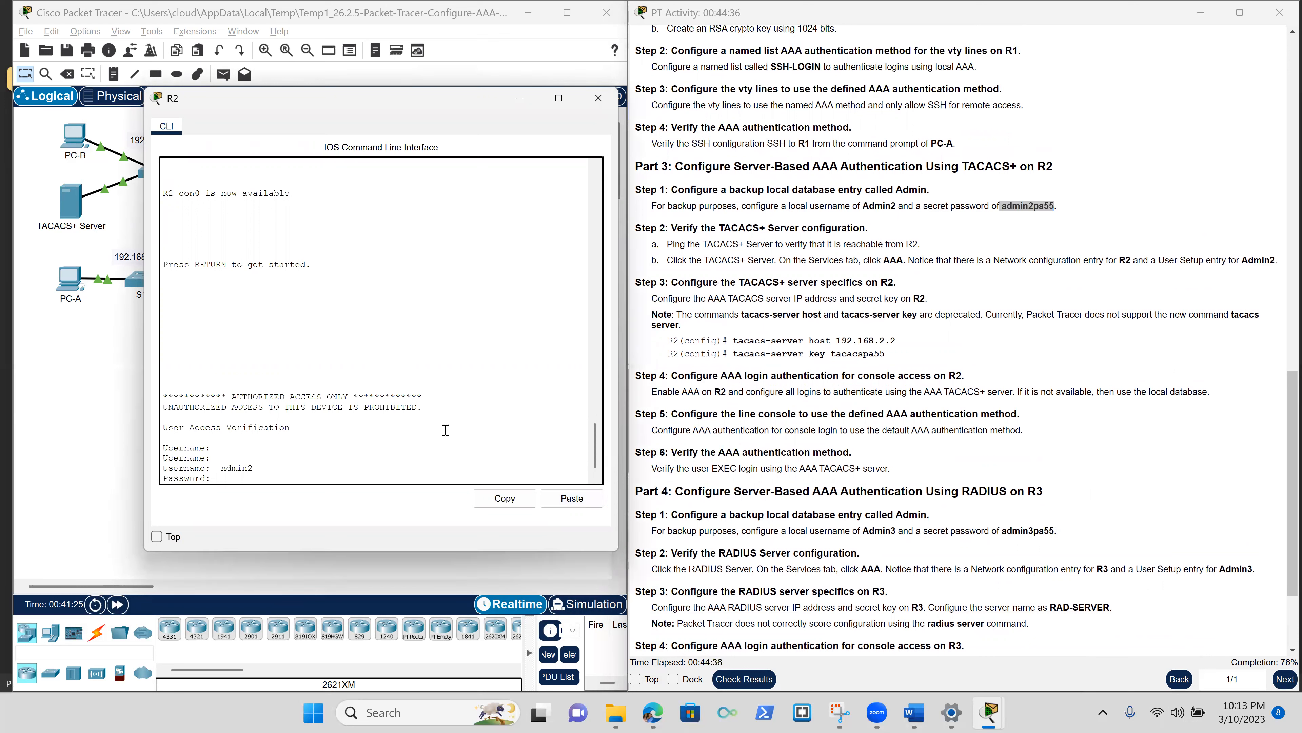
{"action": "key", "text": "Return"}
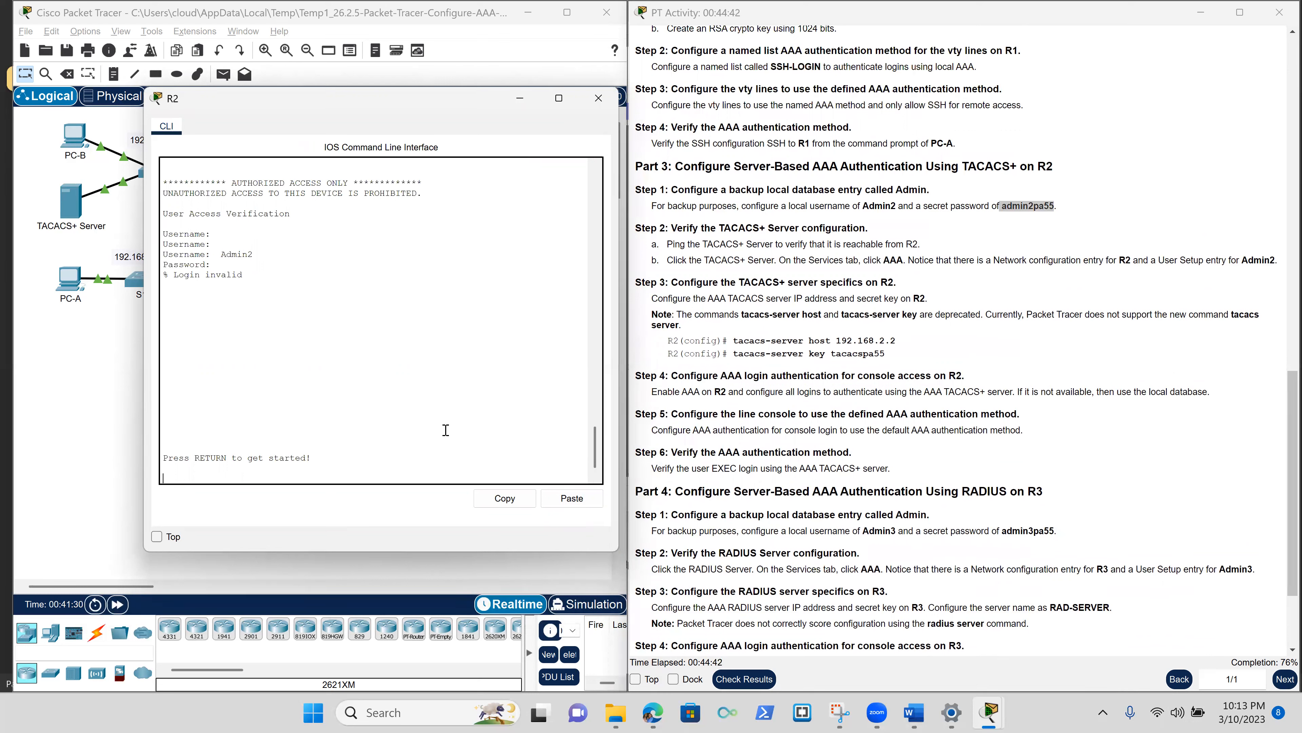
{"action": "key", "text": "Return"}
{"action": "type", "text": "Admin2"}
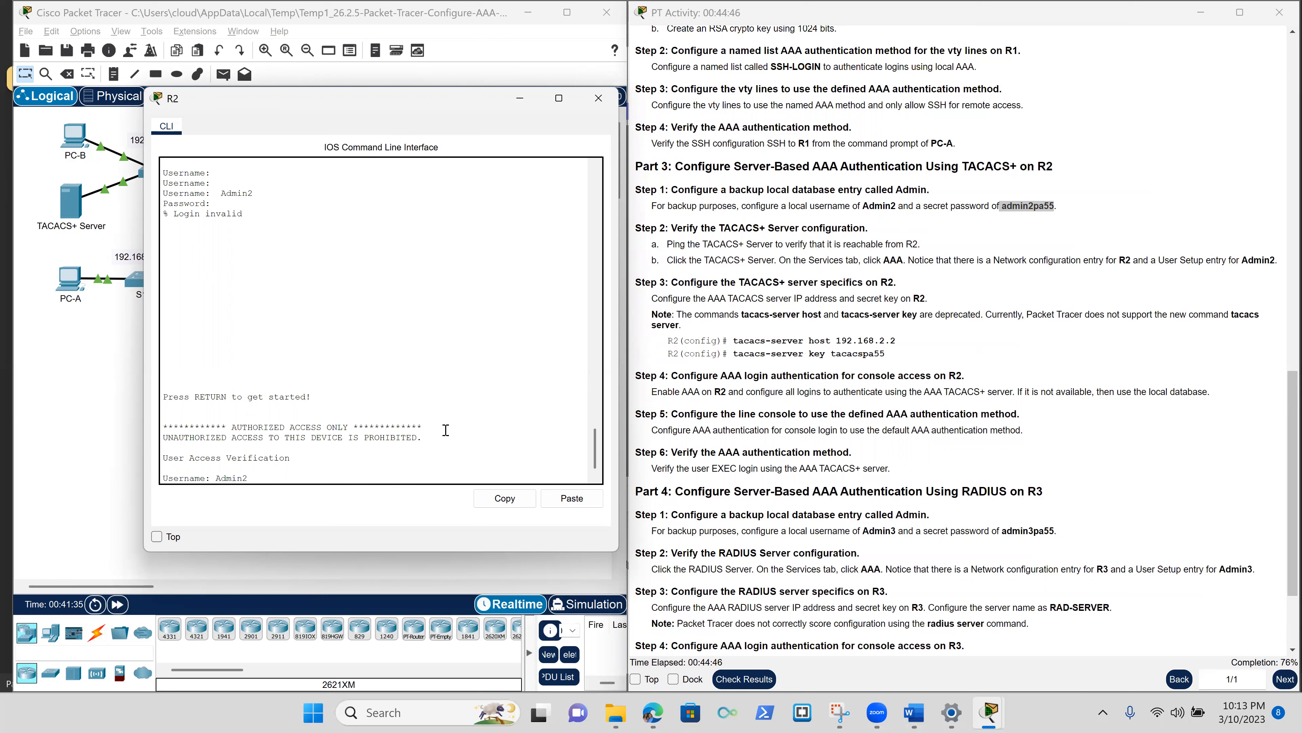
{"action": "key", "text": "Return"}
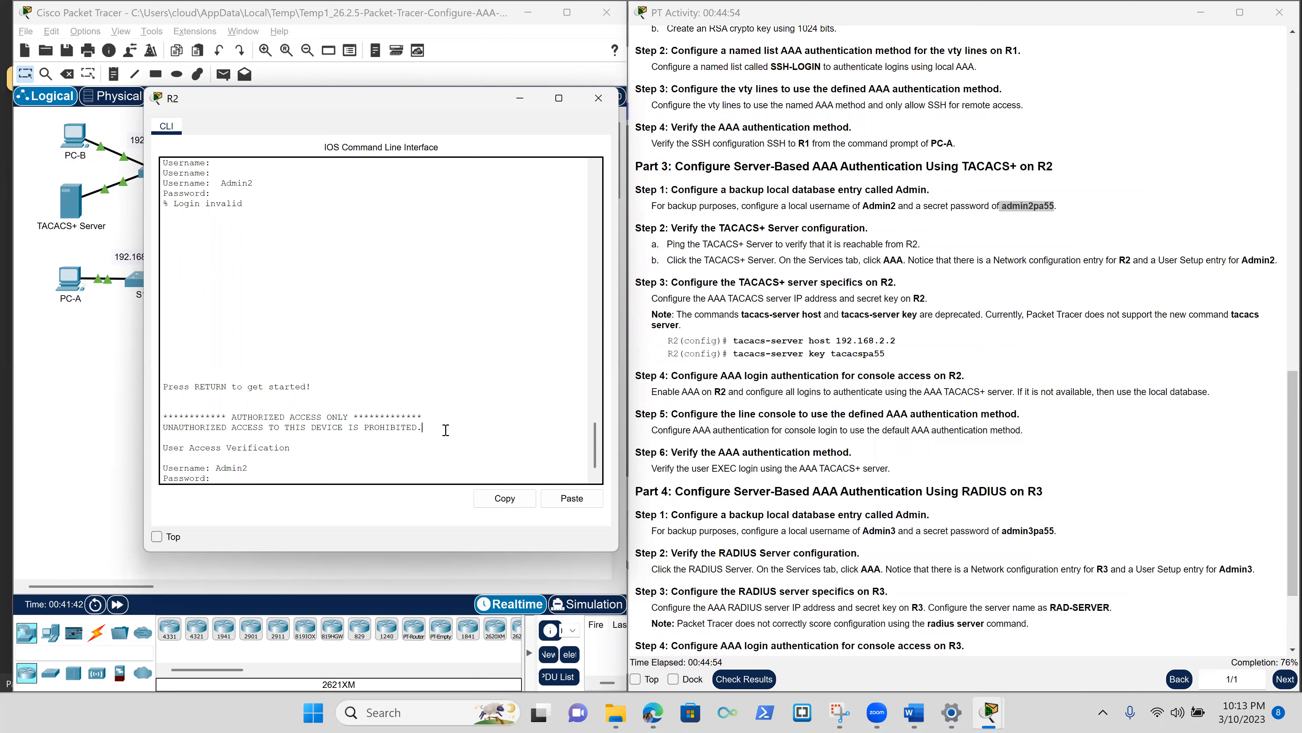
{"action": "key", "text": "Return"}
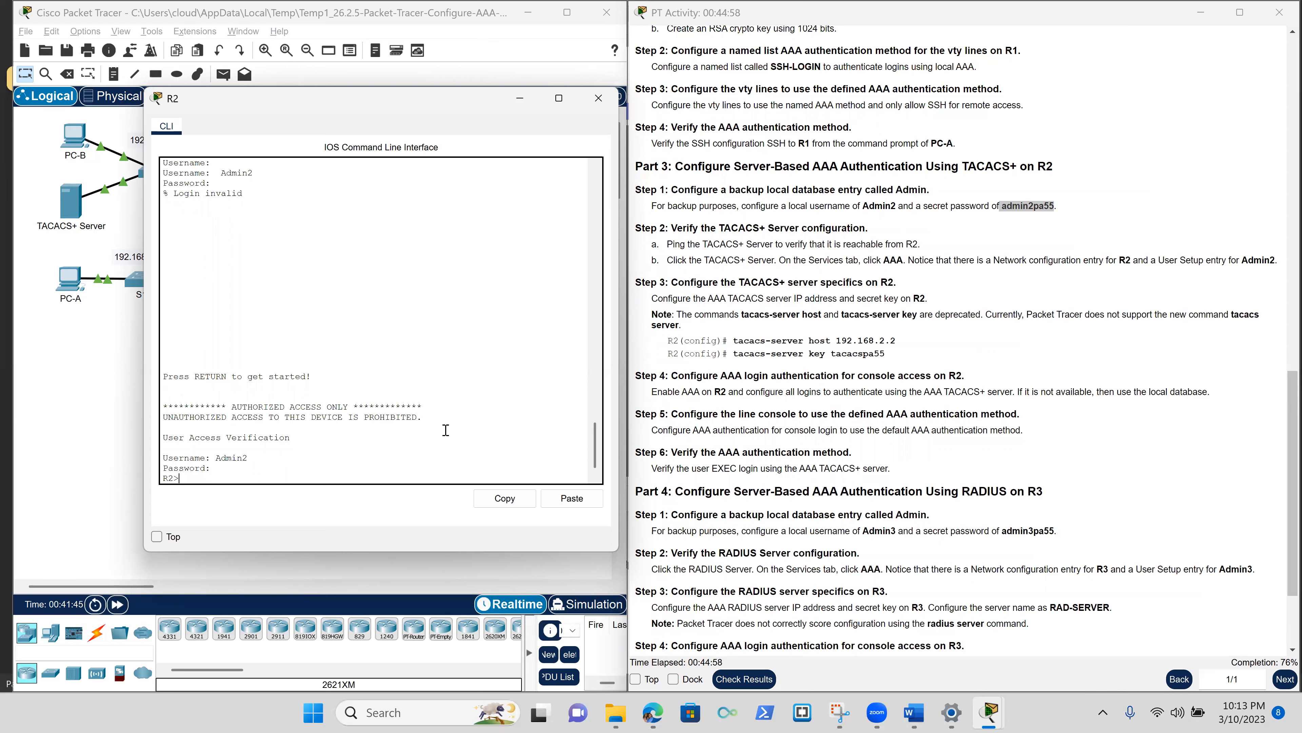
Enter privileged mode with the enable password, then switch to global configuration with conf t.
{"action": "type", "text": "en"}
{"action": "key", "text": "Return"}
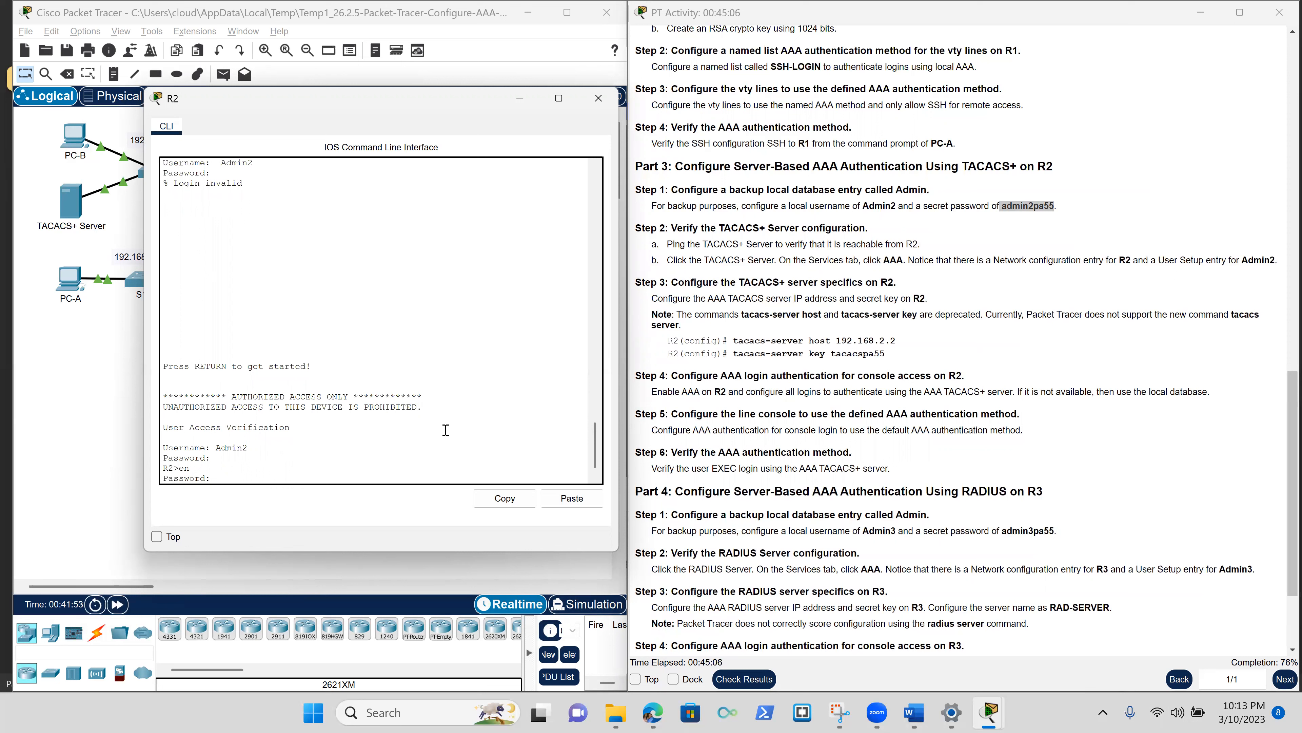
{"action": "scroll", "coordinate": [878, 437], "scroll_direction": "up", "scroll_amount": 5}
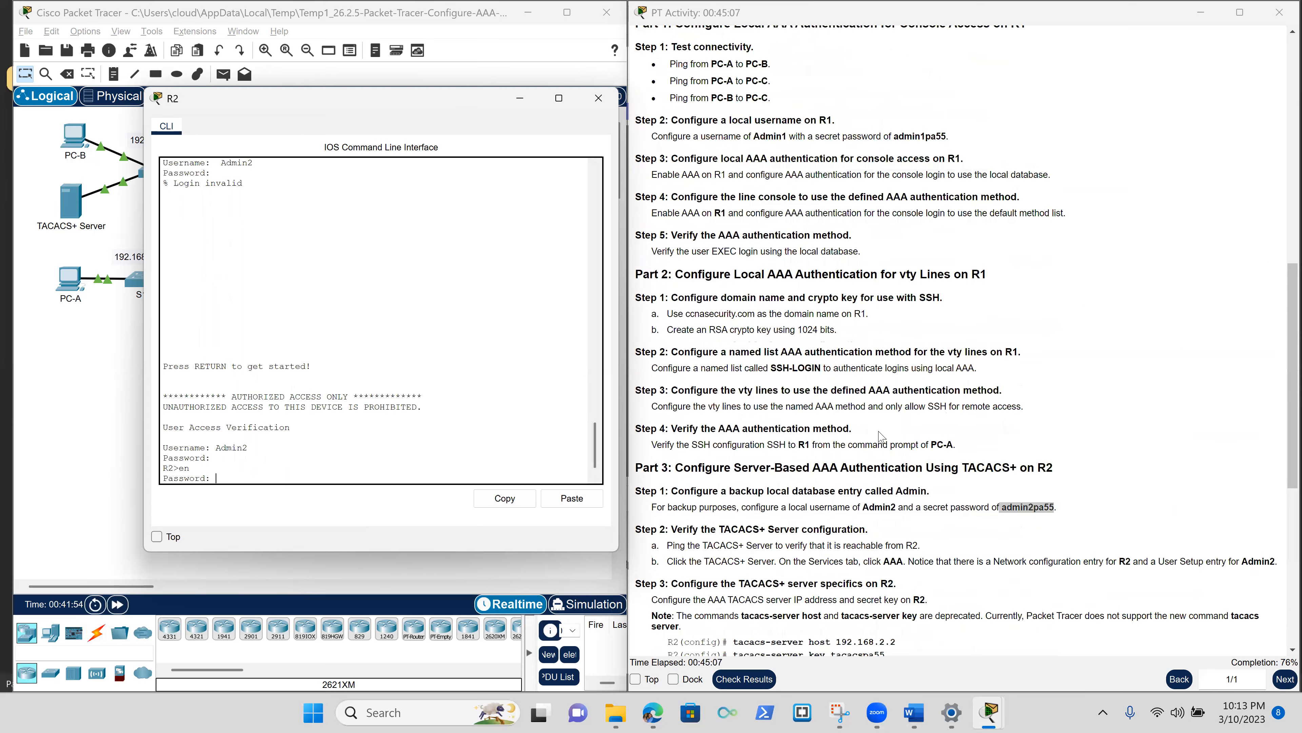
{"action": "scroll", "coordinate": [933, 579], "scroll_direction": "up", "scroll_amount": 6}
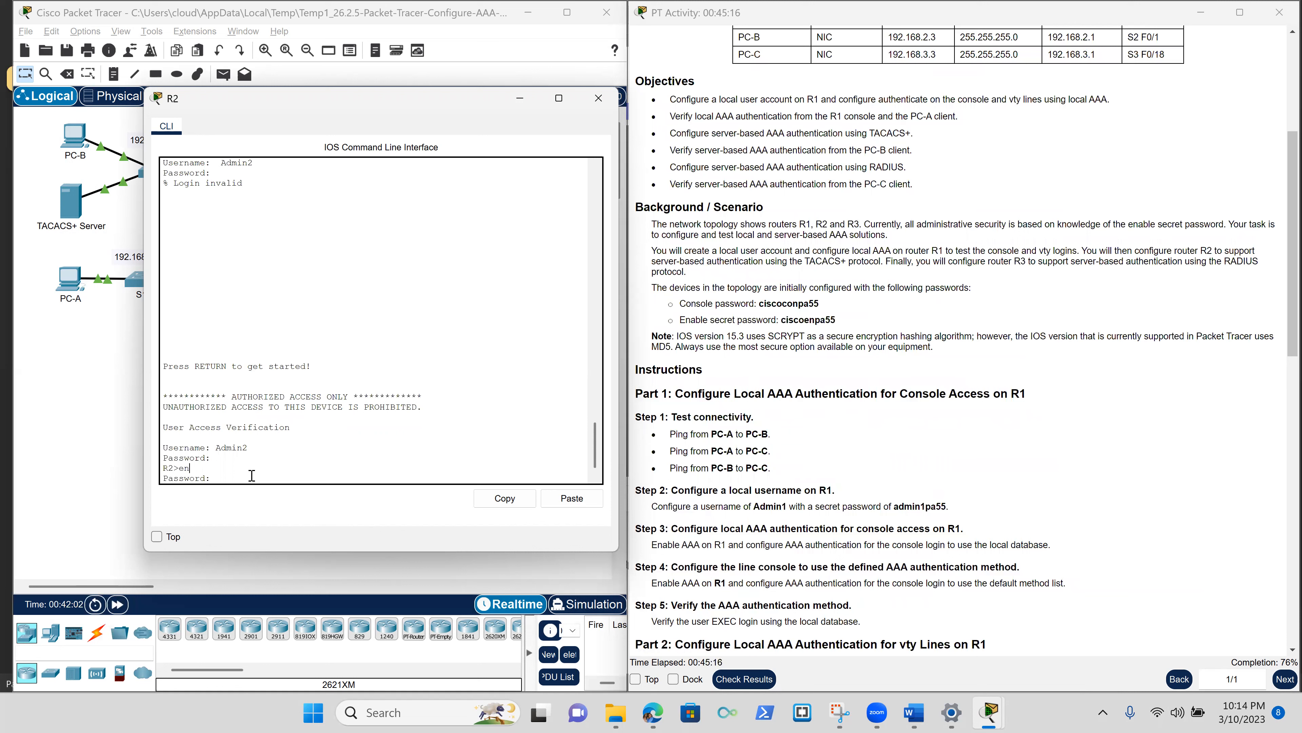
{"action": "key", "text": "Return"}
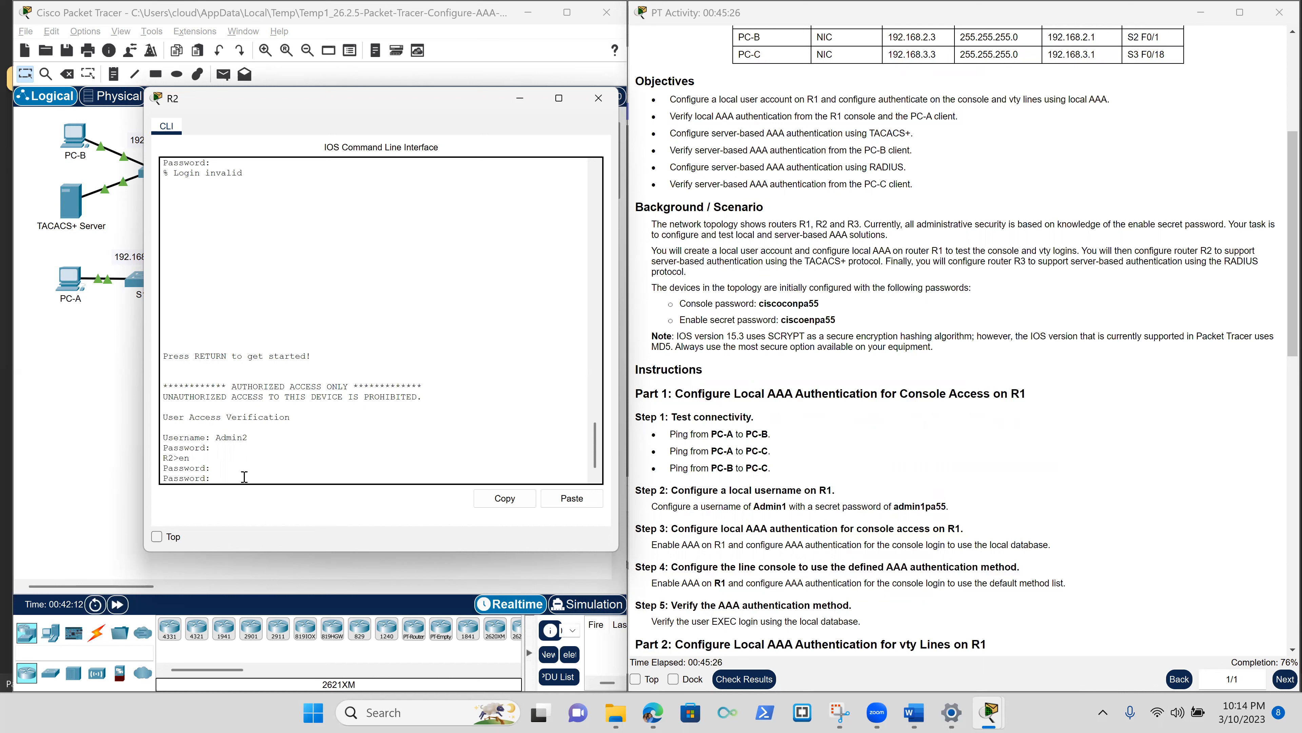
{"action": "key", "text": "Return"}
{"action": "key", "text": "Return"}
{"action": "key", "text": "Return"}
{"action": "key", "text": "Return"}
{"action": "key", "text": "Return"}
{"action": "key", "text": "Return"}
{"action": "type", "text": "conf "}
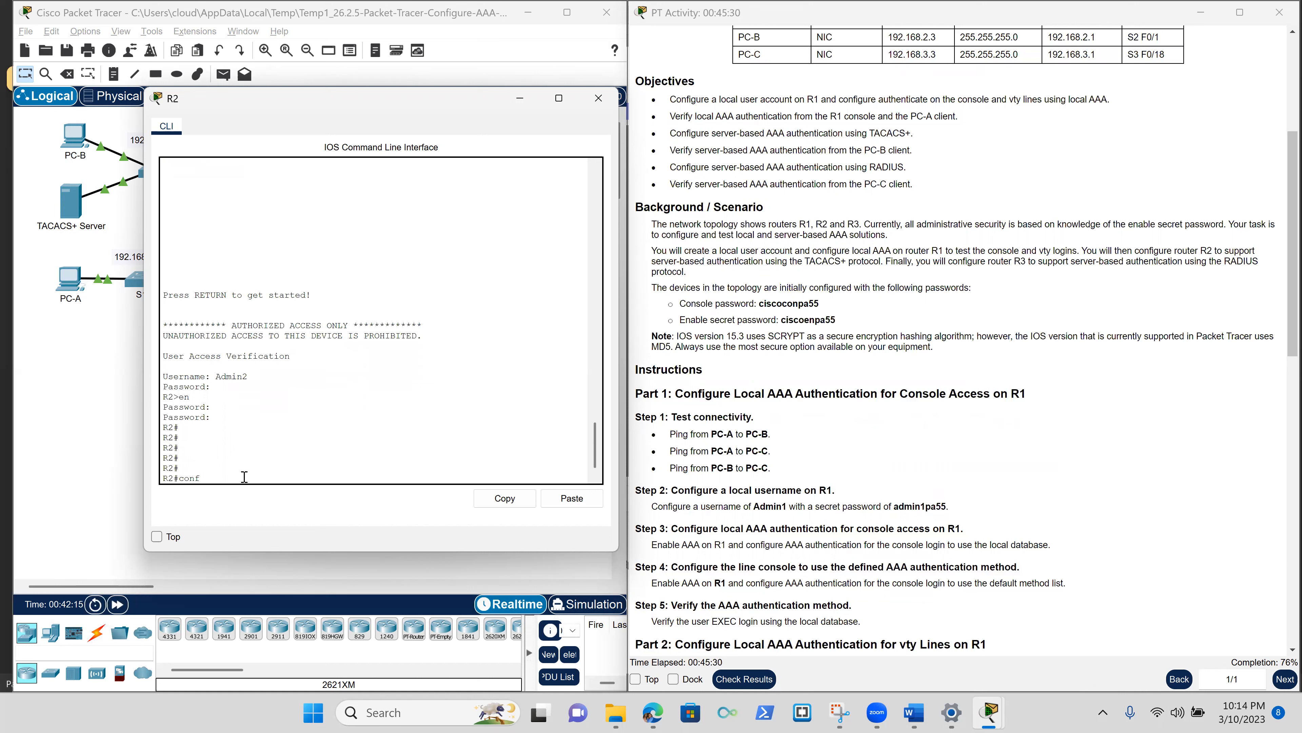
{"action": "type", "text": "t"}
{"action": "key", "text": "Return"}
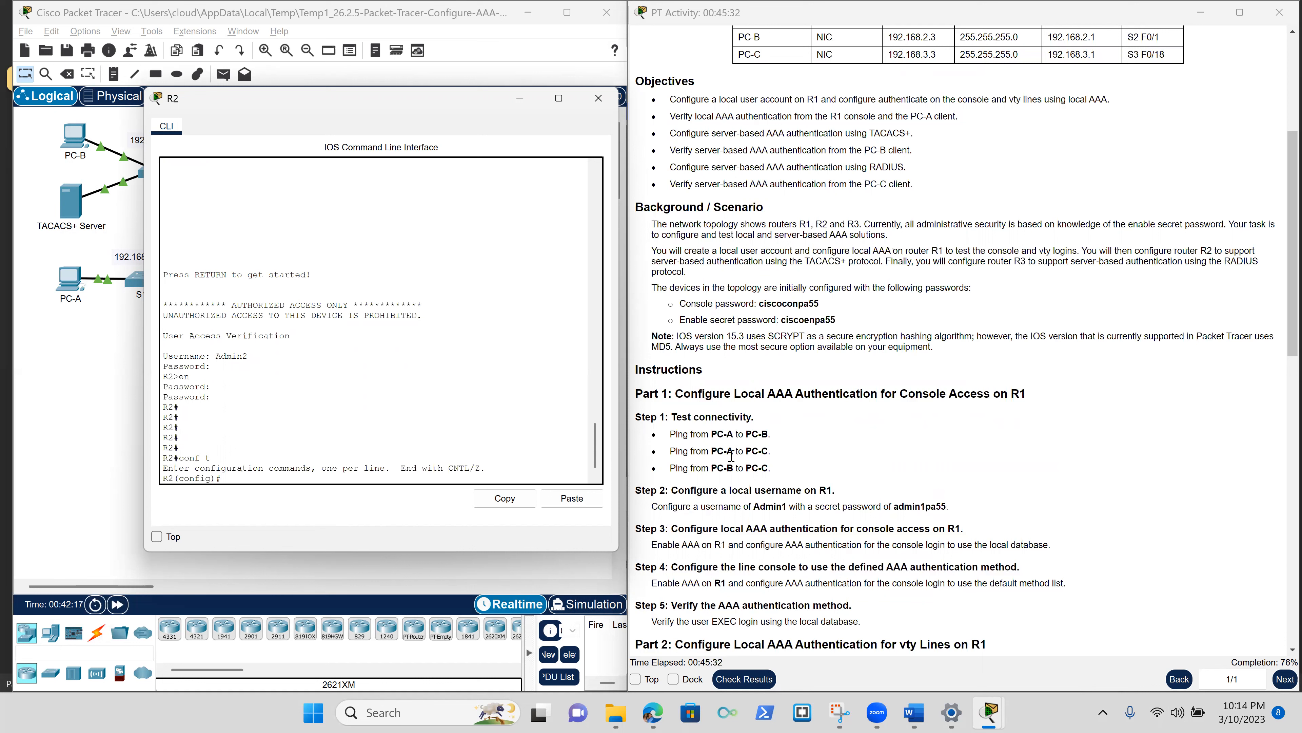
{"action": "scroll", "coordinate": [958, 546], "scroll_direction": "down", "scroll_amount": 2}
{"action": "scroll", "coordinate": [957, 546], "scroll_direction": "down", "scroll_amount": 6}
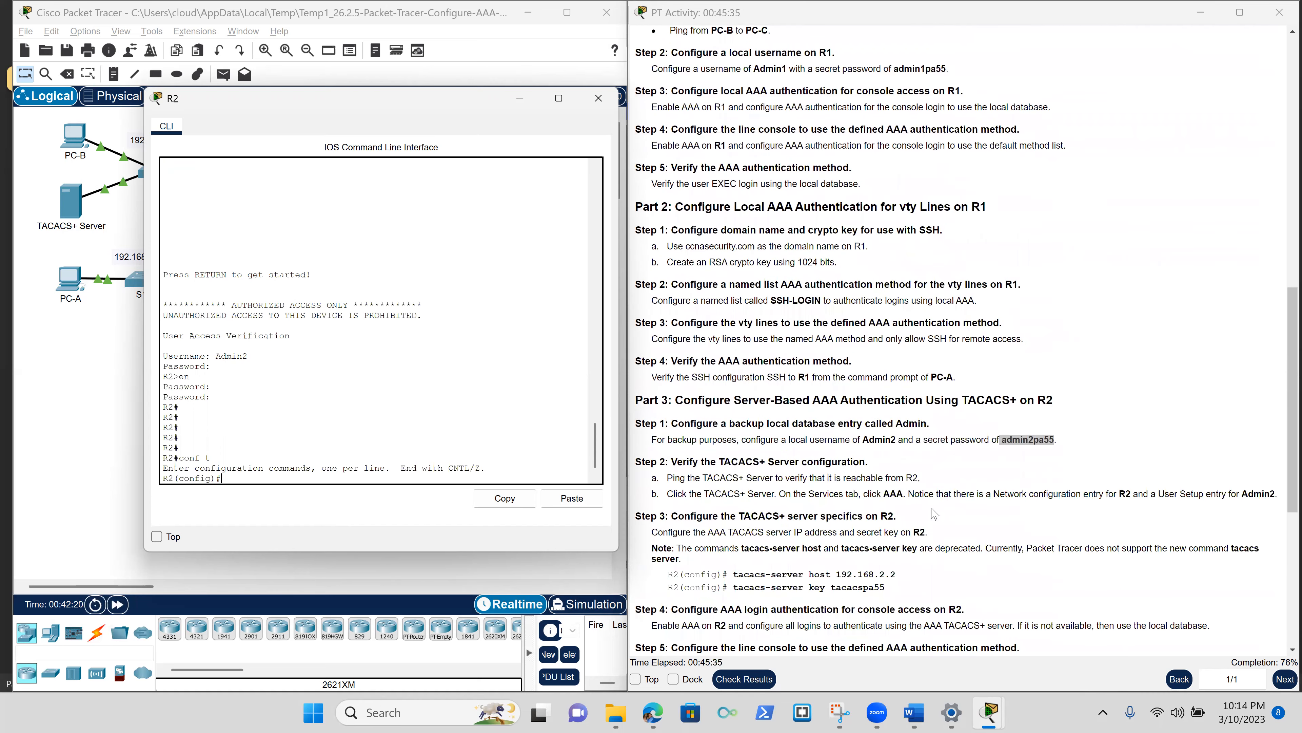
Highlight the Part 3 Step 6 TACACS+ login verification text and close R2's console.
{"action": "scroll", "coordinate": [934, 513], "scroll_direction": "down", "scroll_amount": 5}
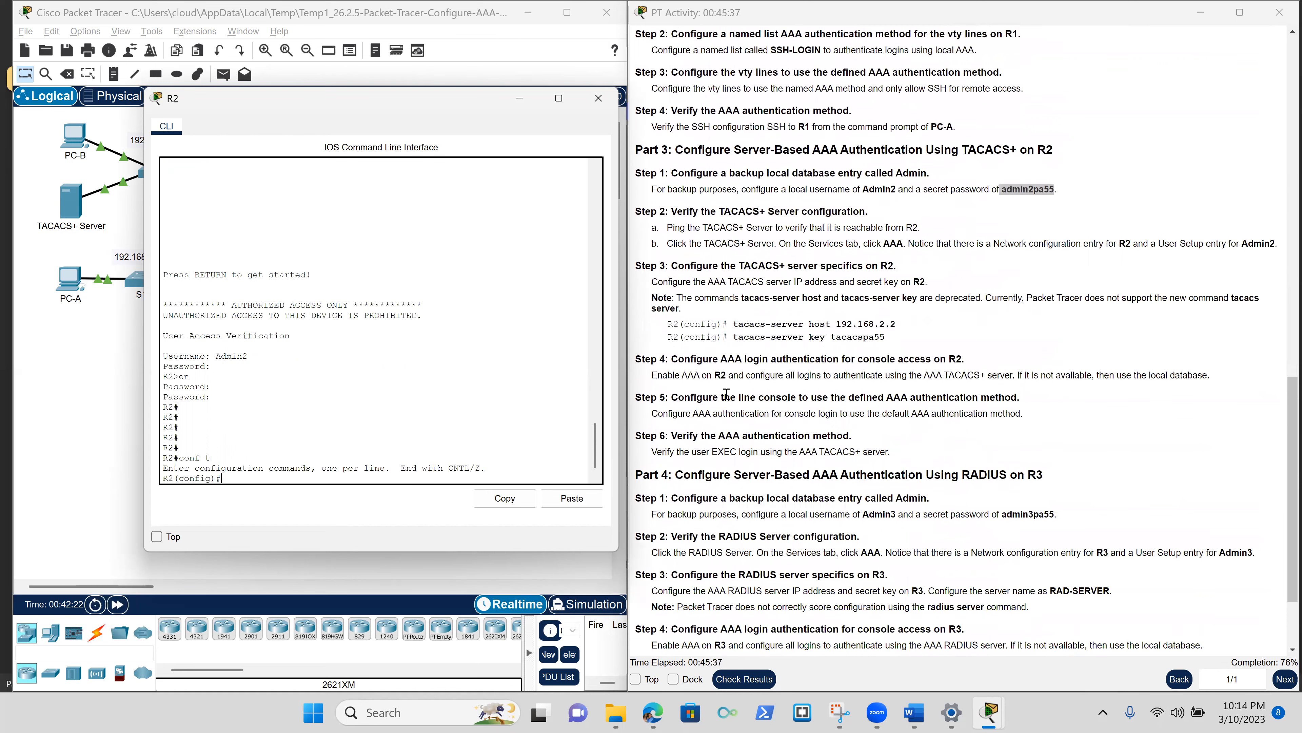
{"action": "left_click_drag", "start_coordinate": [887, 446], "coordinate": [651, 446]}
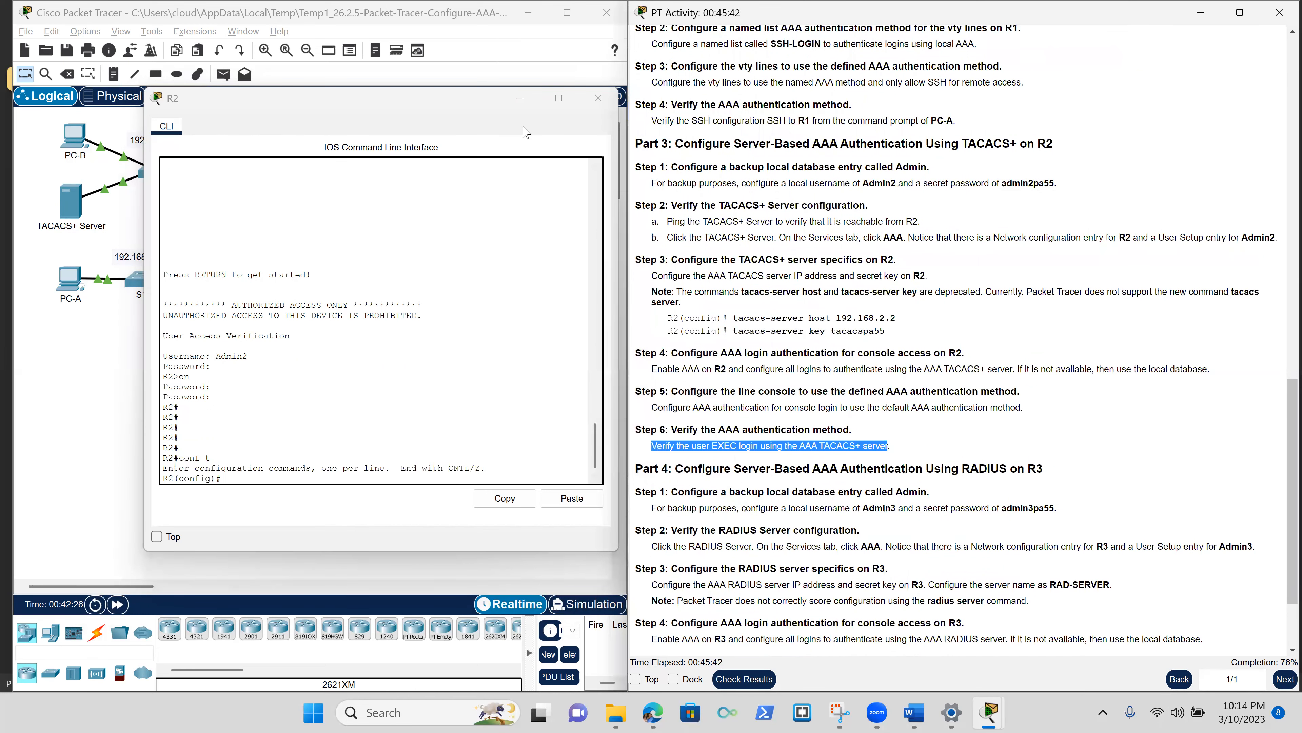
{"action": "left_click", "coordinate": [596, 101]}
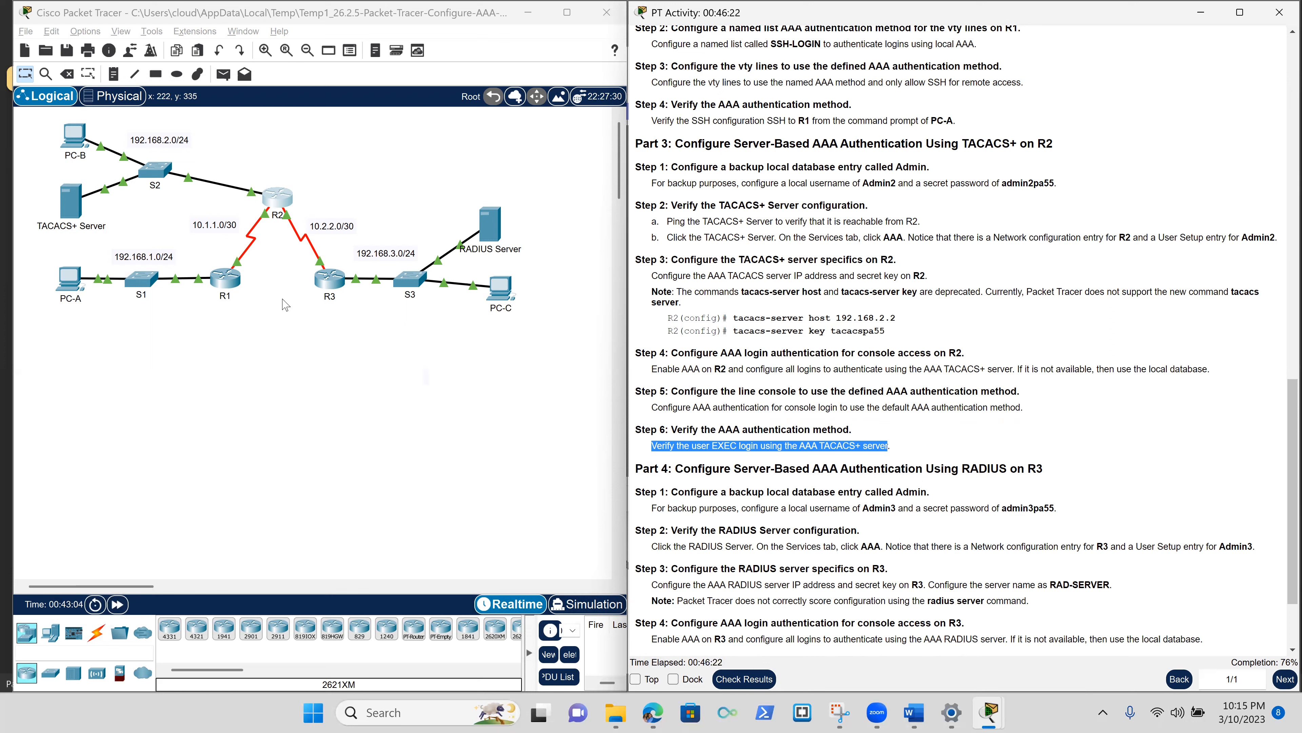
Open R3's console, unlock privileged mode with the pasted enable password, and enter conf t.
{"action": "left_click", "coordinate": [327, 289]}
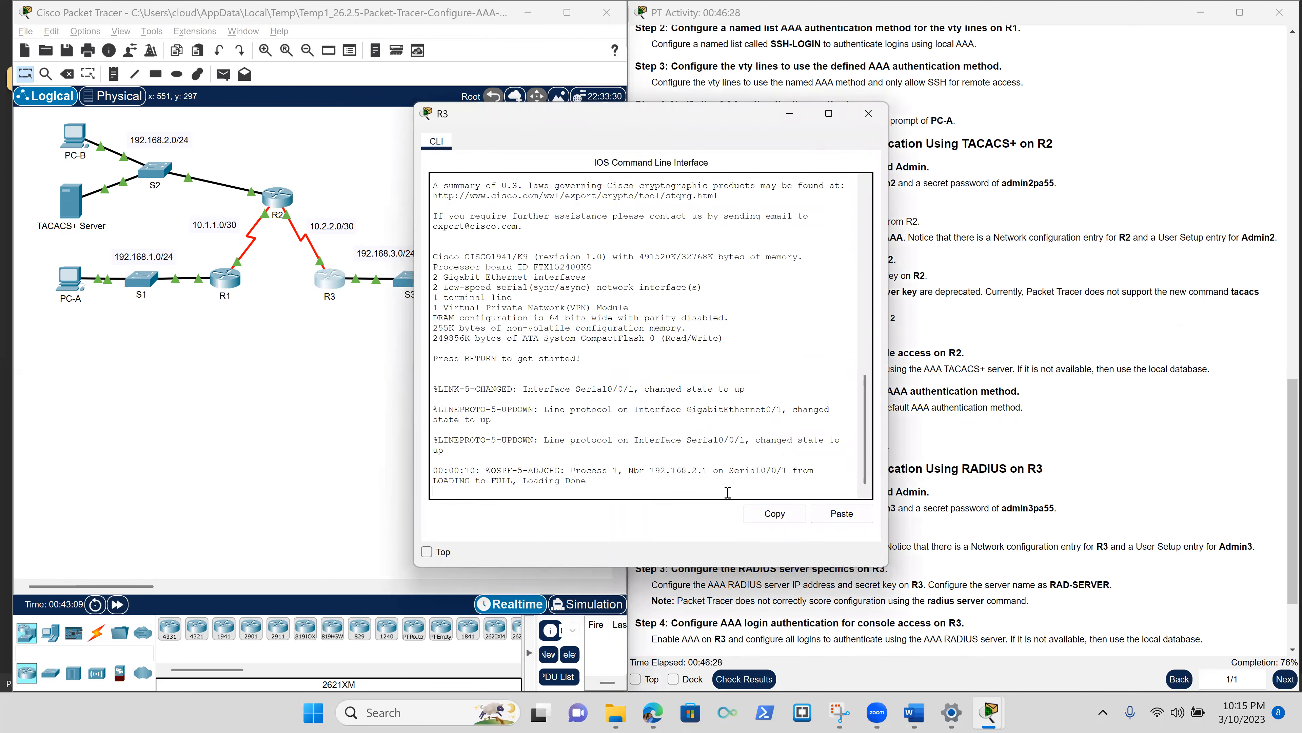
{"action": "key", "text": "Return"}
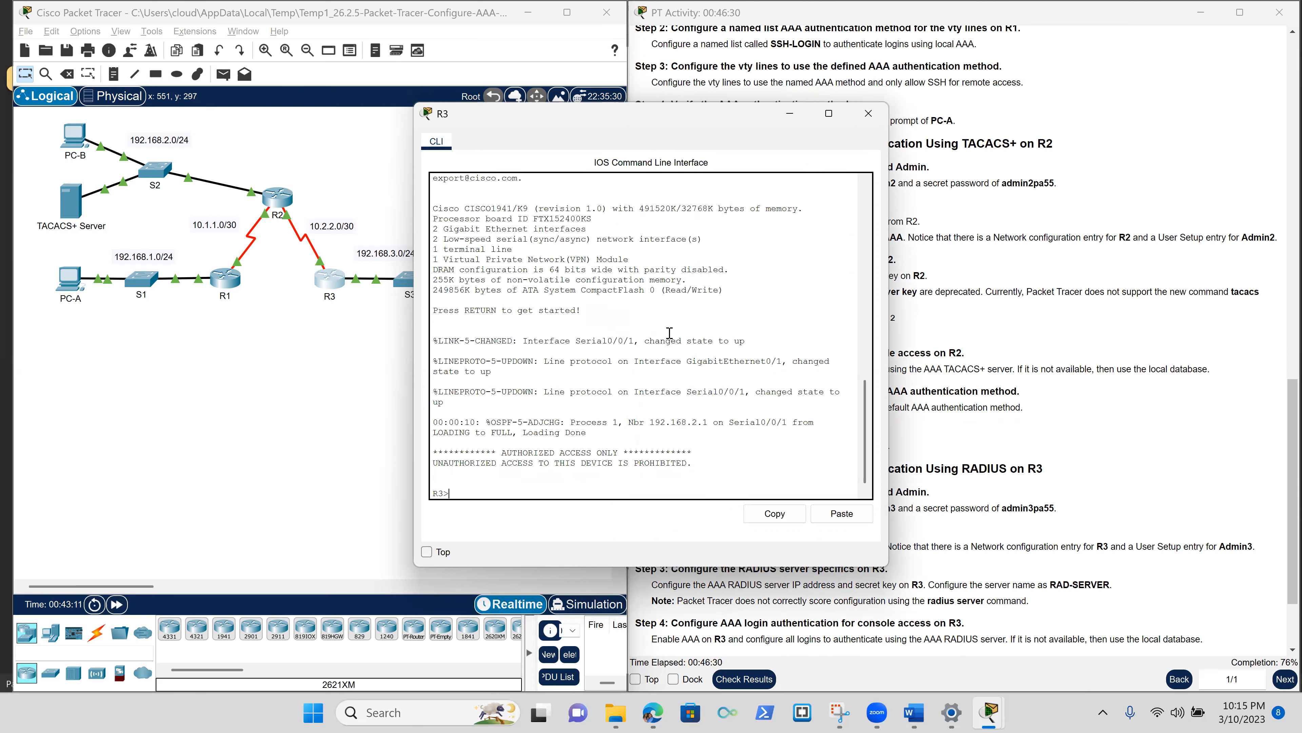
{"action": "type", "text": "en"}
{"action": "key", "text": "Return"}
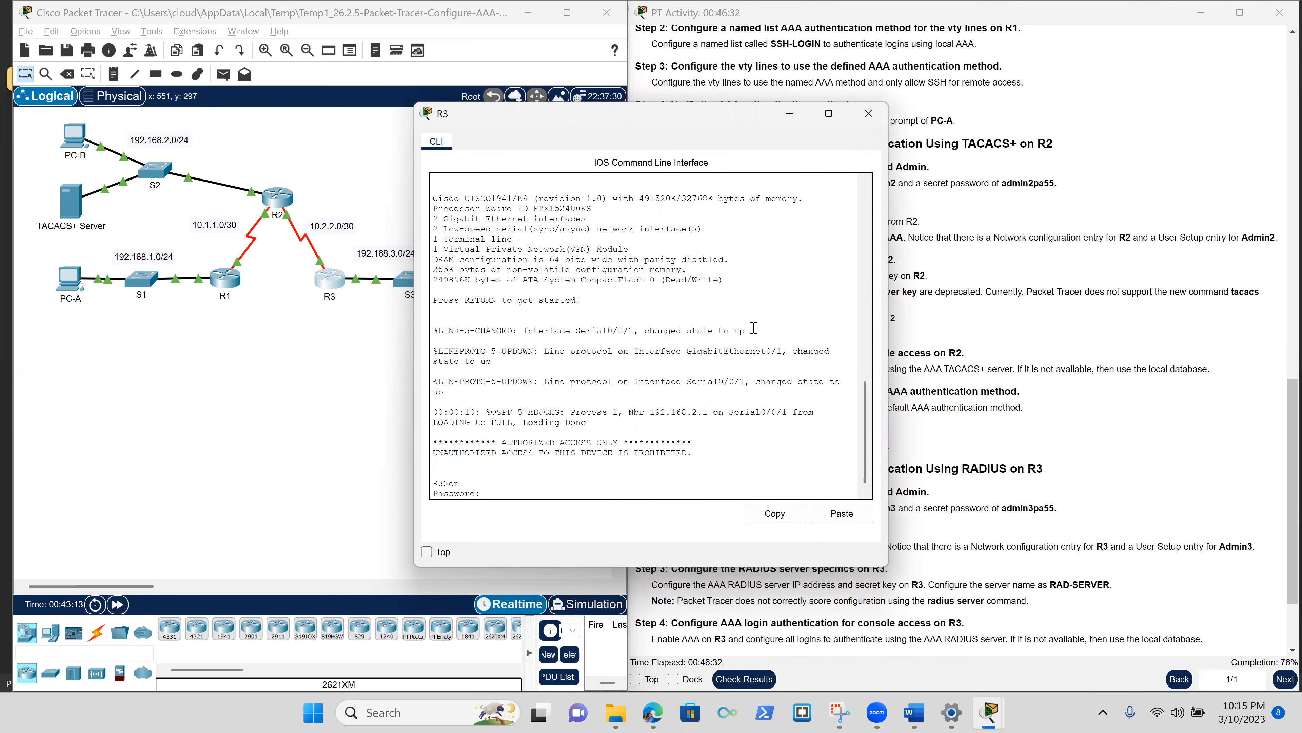
{"action": "left_click", "coordinate": [841, 513]}
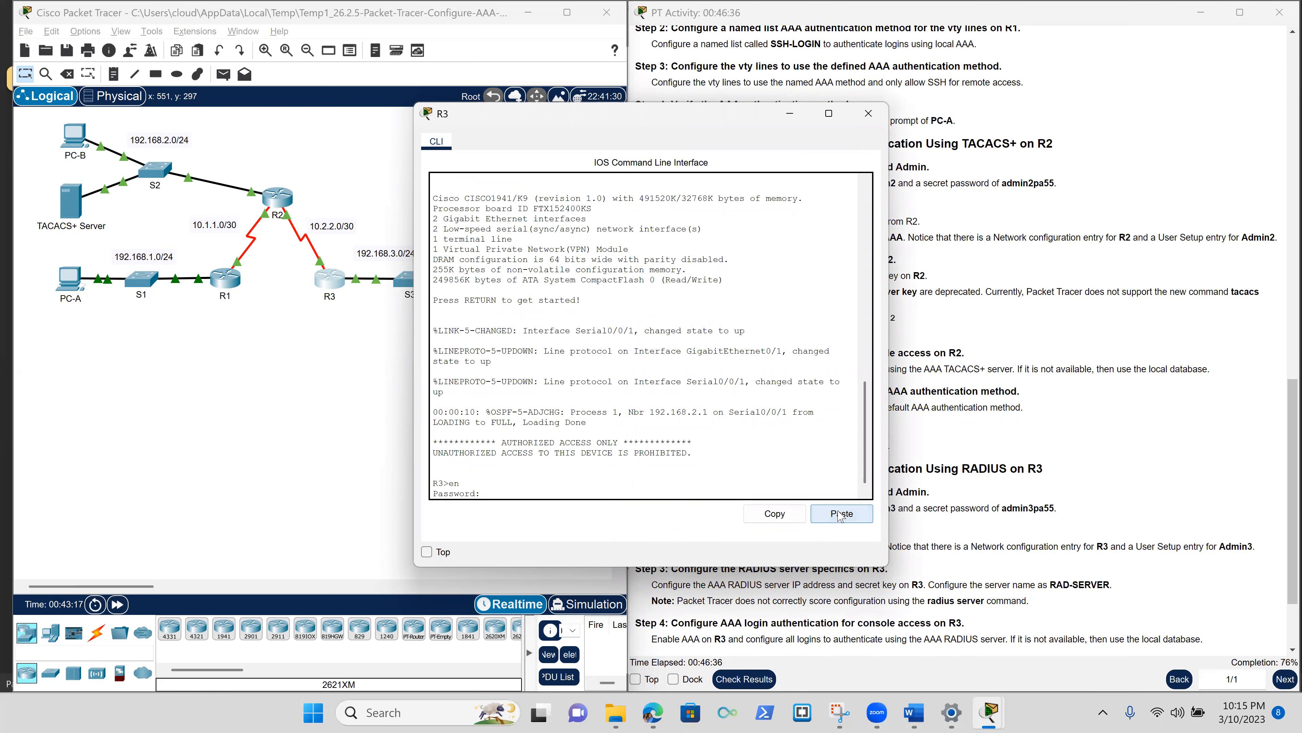
{"action": "key", "text": "Return"}
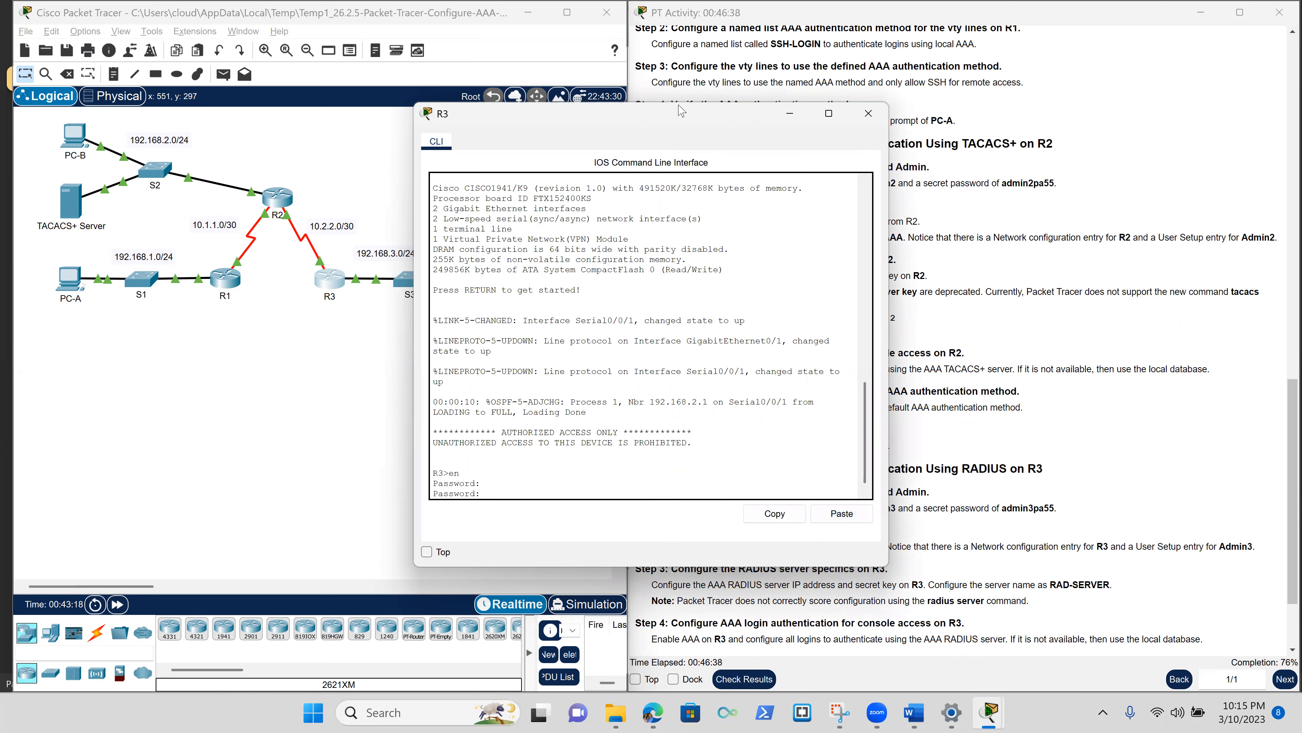
{"action": "left_click_drag", "start_coordinate": [652, 123], "coordinate": [461, 128]}
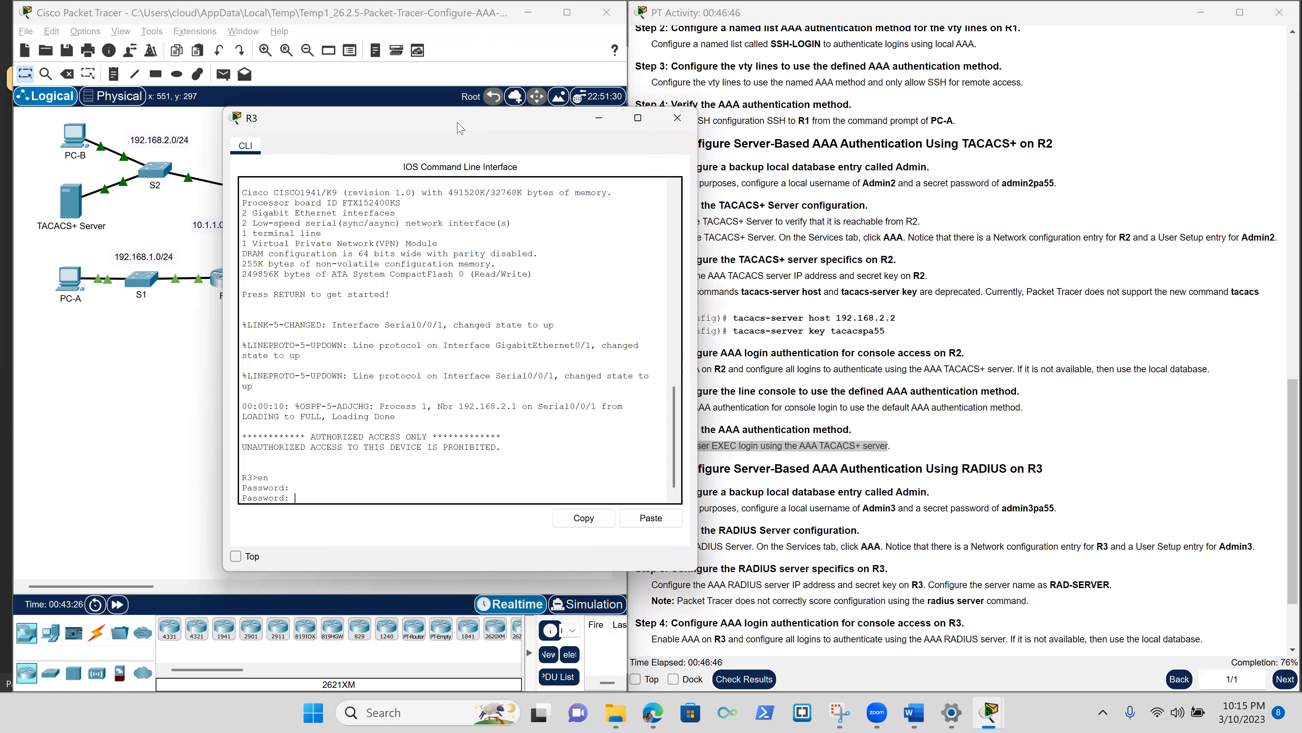
{"action": "key", "text": "Return"}
{"action": "type", "text": "conf t"}
{"action": "key", "text": "Return"}
{"action": "key", "text": "Return"}
{"action": "key", "text": "Return"}
{"action": "key", "text": "Return"}
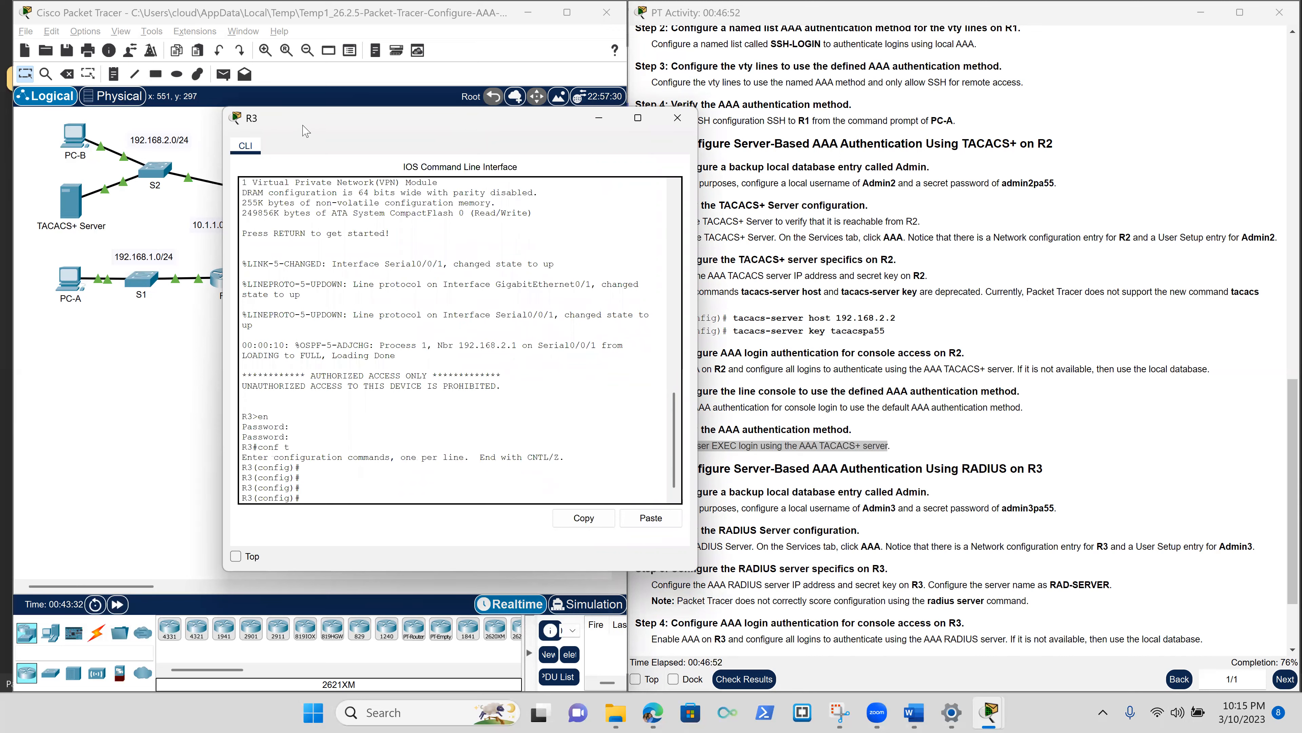
{"action": "left_click_drag", "start_coordinate": [266, 123], "coordinate": [186, 112]}
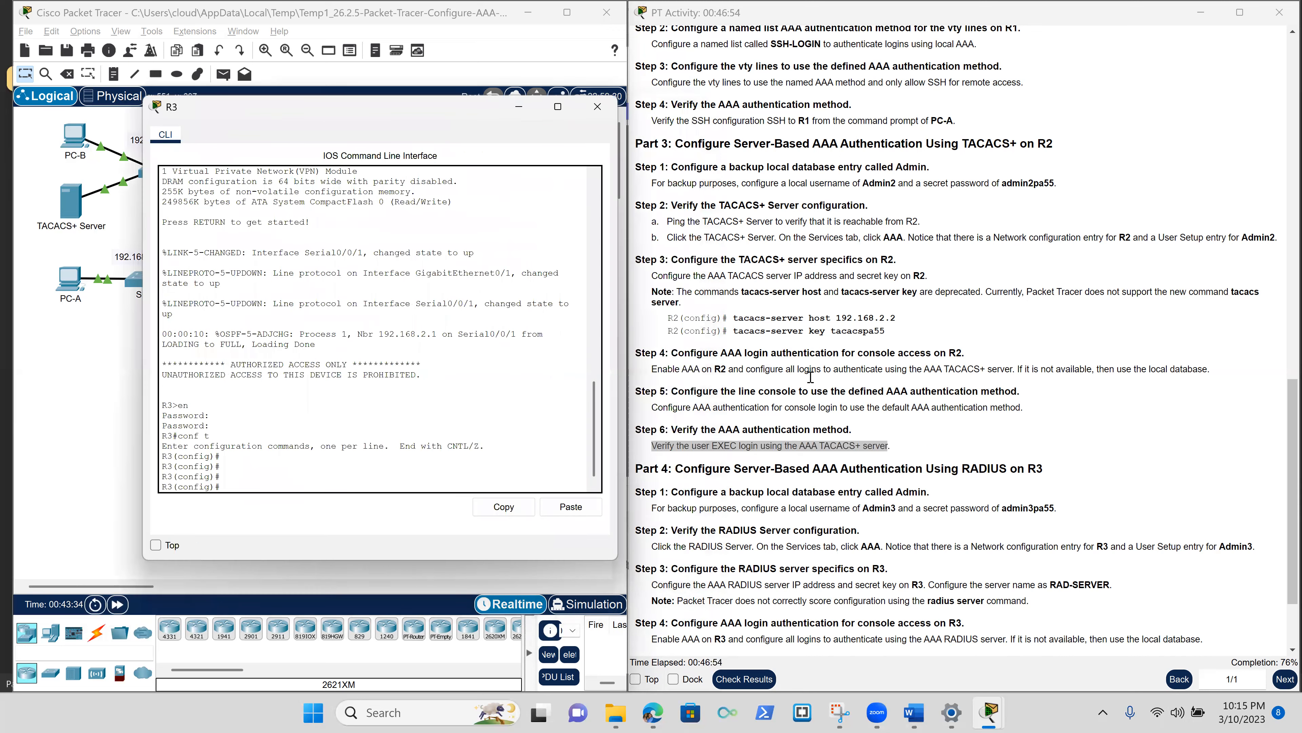
Create R3's local backup user Admin3 with its secret password using the username command.
{"action": "scroll", "coordinate": [912, 503], "scroll_direction": "down", "scroll_amount": 2}
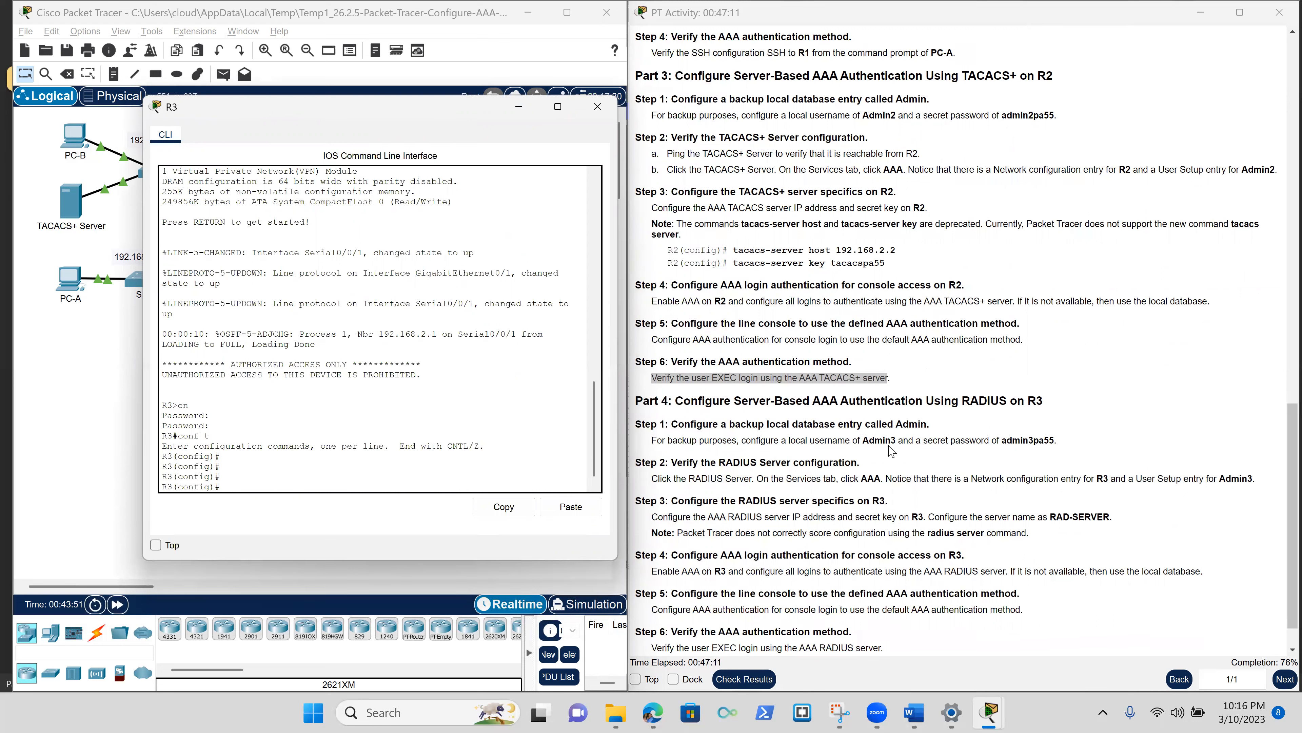
{"action": "type", "text": "use"}
{"action": "key", "text": "Tab"}
{"action": "type", "text": "Admin"}
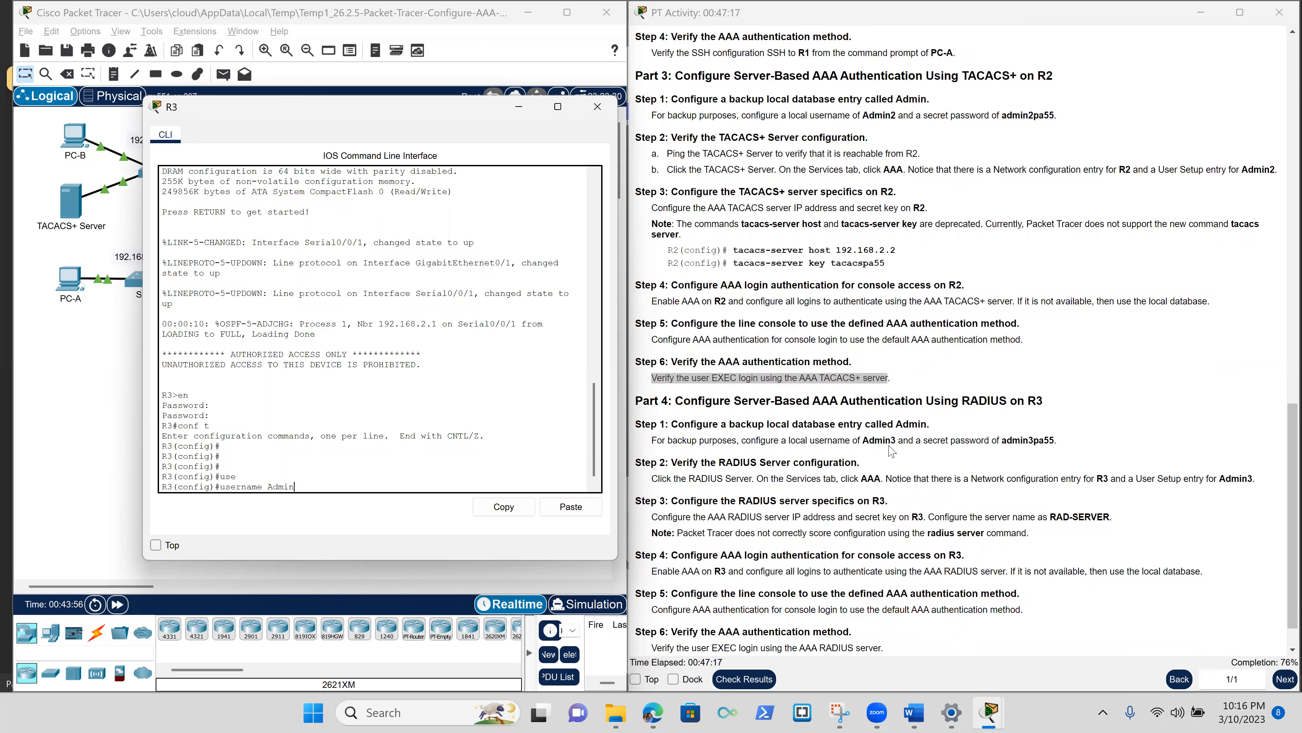
{"action": "type", "text": "3"}
{"action": "key", "text": "Return"}
{"action": "key", "text": "Up"}
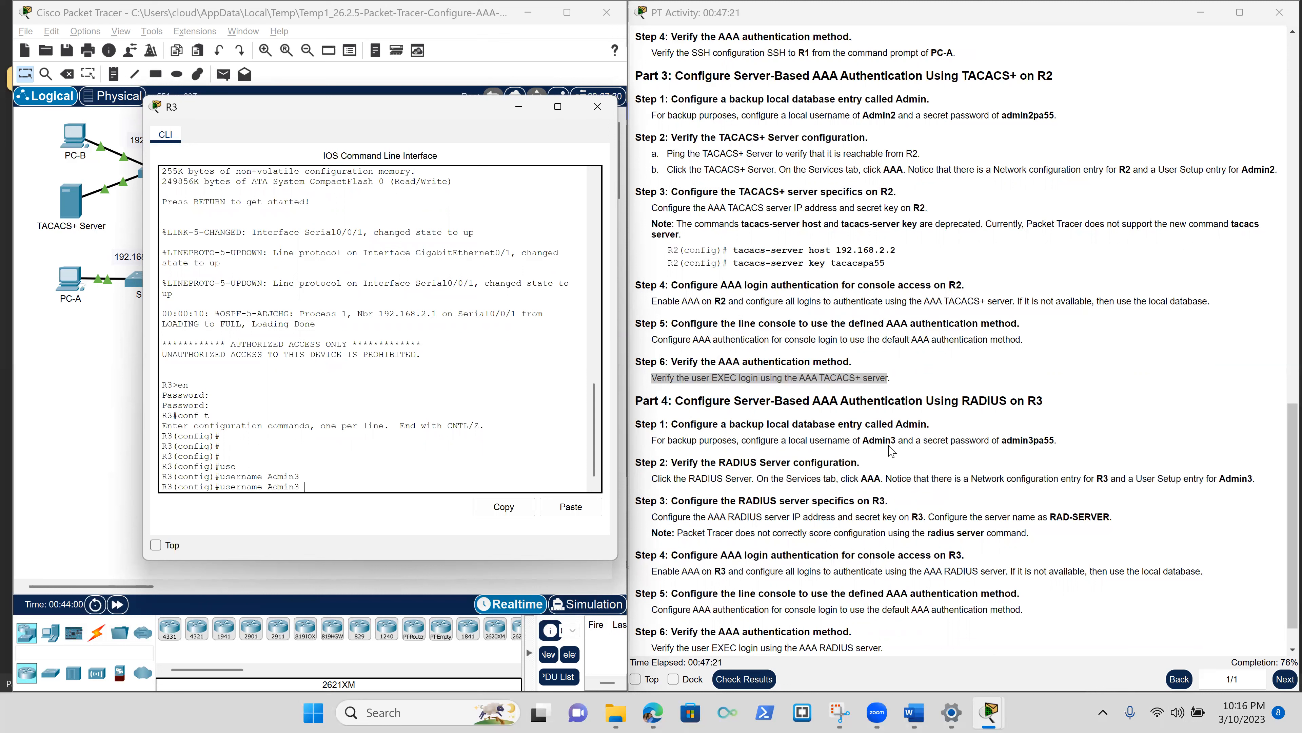
{"action": "type", "text": "se"}
{"action": "key", "text": "Tab"}
{"action": "type", "text": "admin3pa55"}
{"action": "key", "text": "Return"}
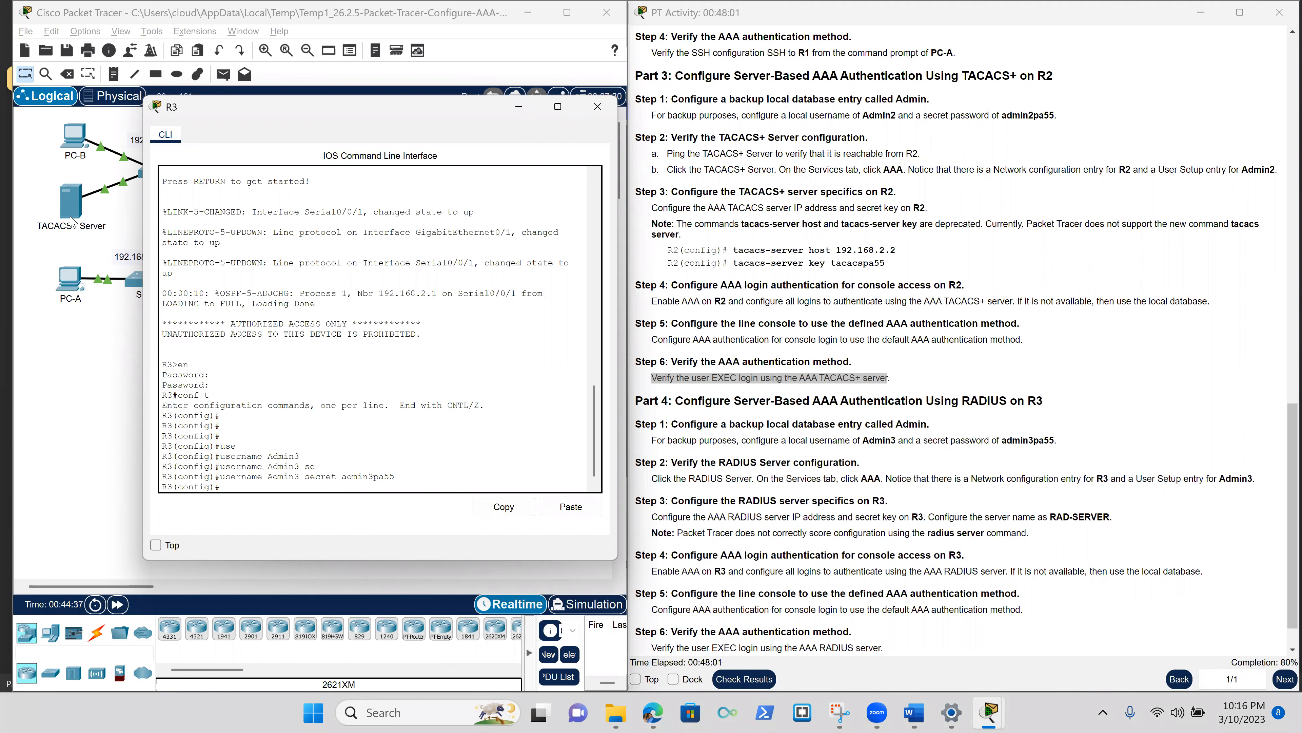
{"action": "left_click", "coordinate": [89, 392]}
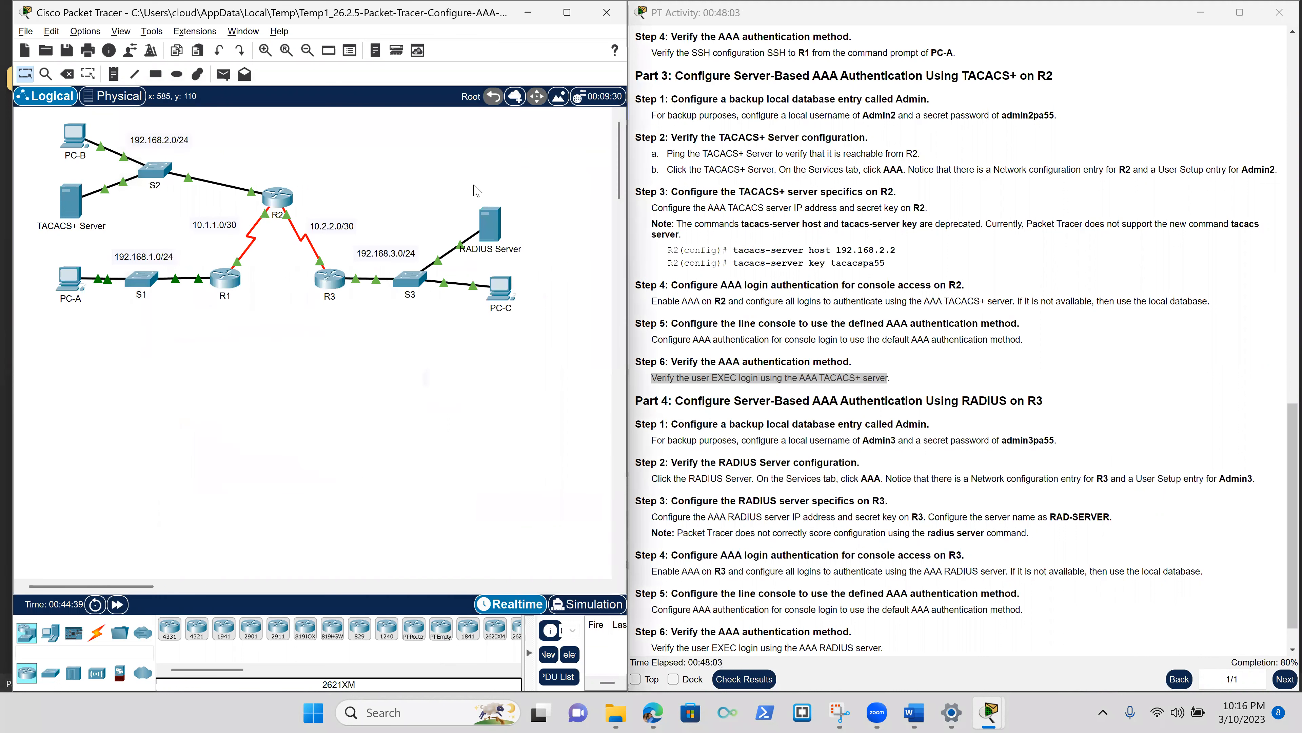
{"action": "left_click", "coordinate": [482, 222]}
{"action": "left_click", "coordinate": [483, 218]}
{"action": "left_click", "coordinate": [486, 273]}
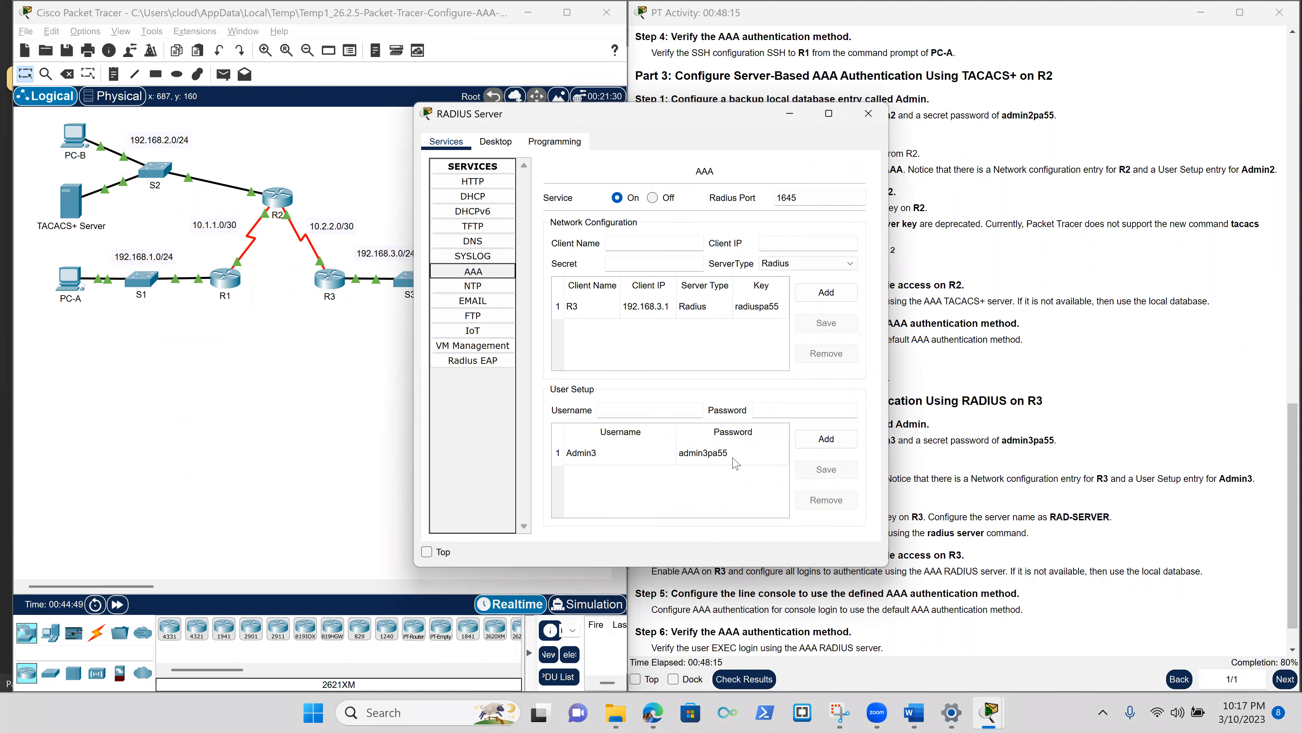
{"action": "left_click", "coordinate": [327, 272]}
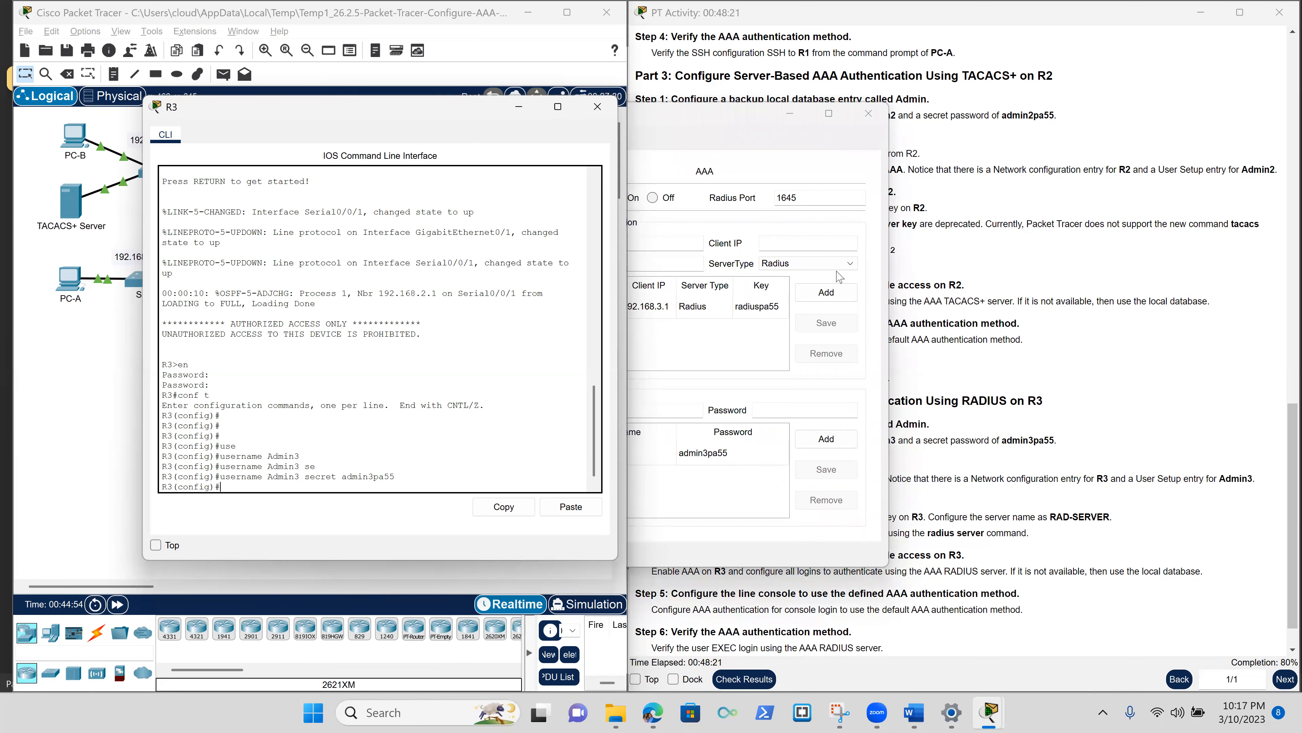
{"action": "left_click", "coordinate": [874, 131]}
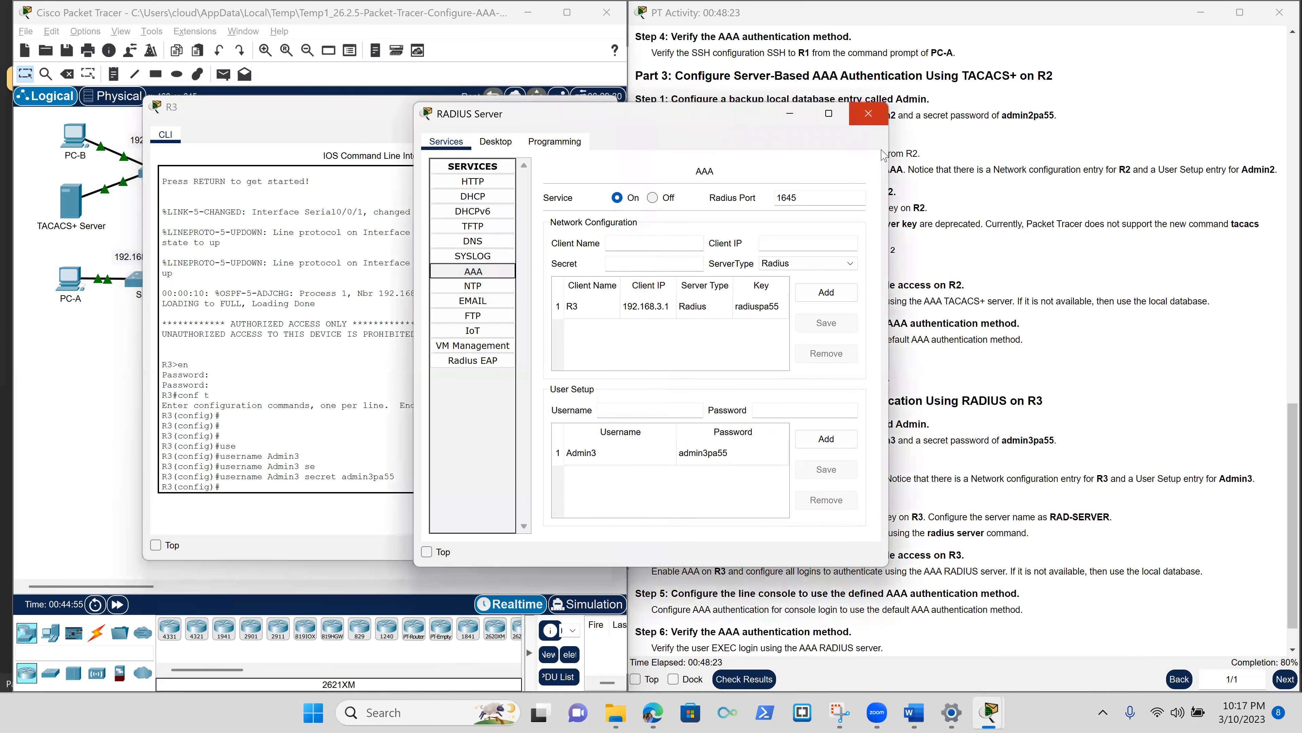
{"action": "left_click", "coordinate": [868, 114]}
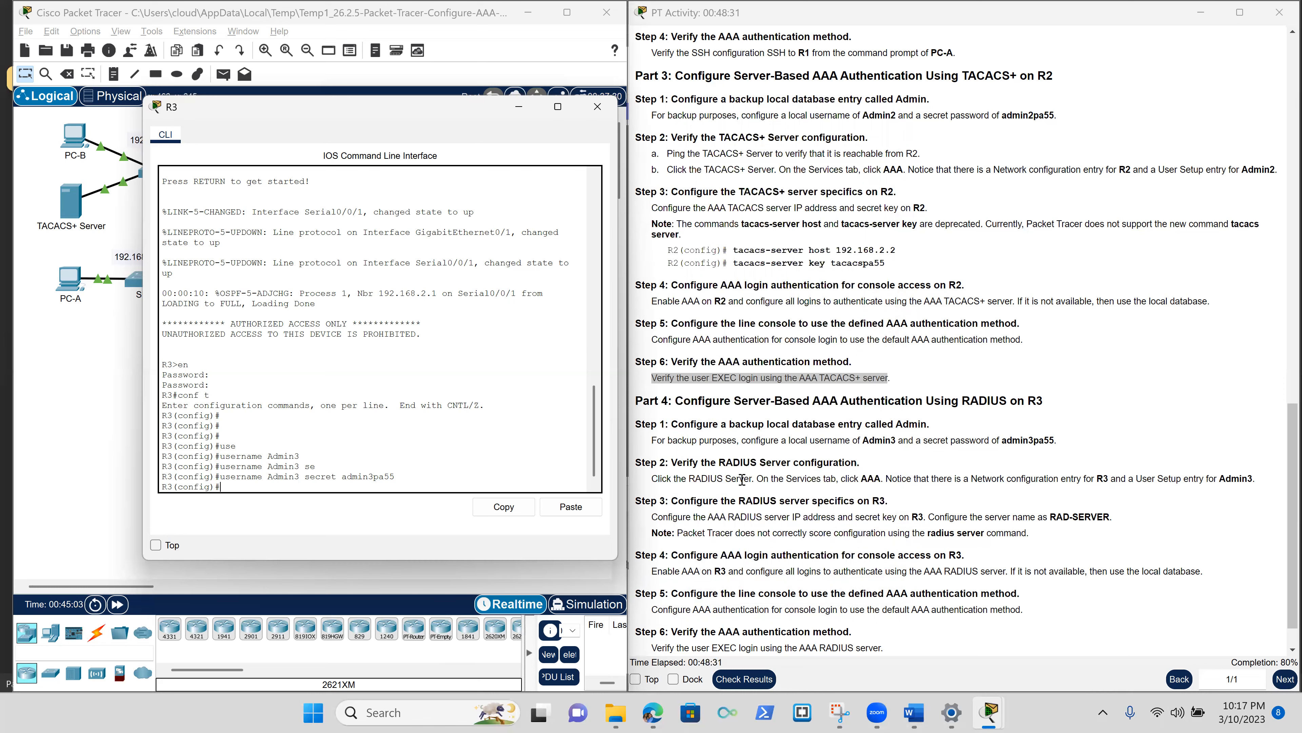
Enter 'radius server RAD-SERVER' on R3, which is rejected, and highlight the scoring note.
{"action": "scroll", "coordinate": [738, 477], "scroll_direction": "down", "scroll_amount": 1}
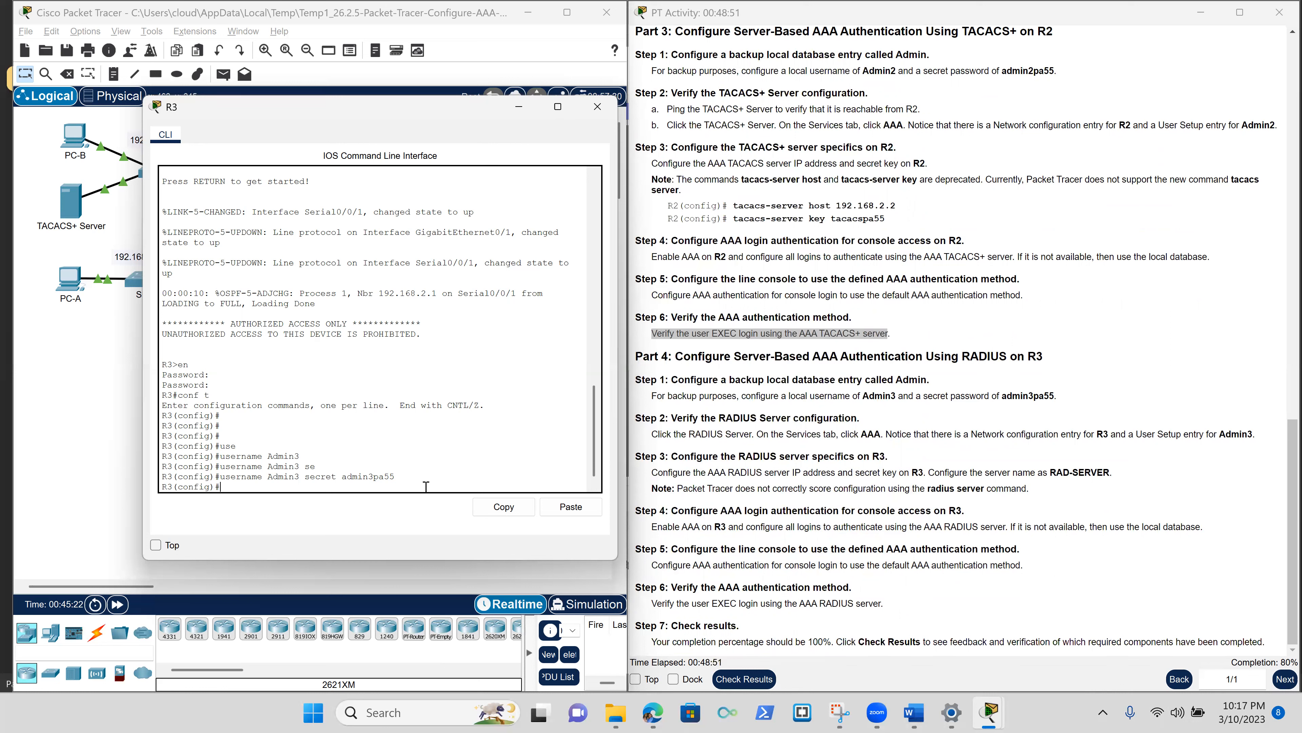
{"action": "key", "text": "Return"}
{"action": "key", "text": "Return"}
{"action": "key", "text": "Return"}
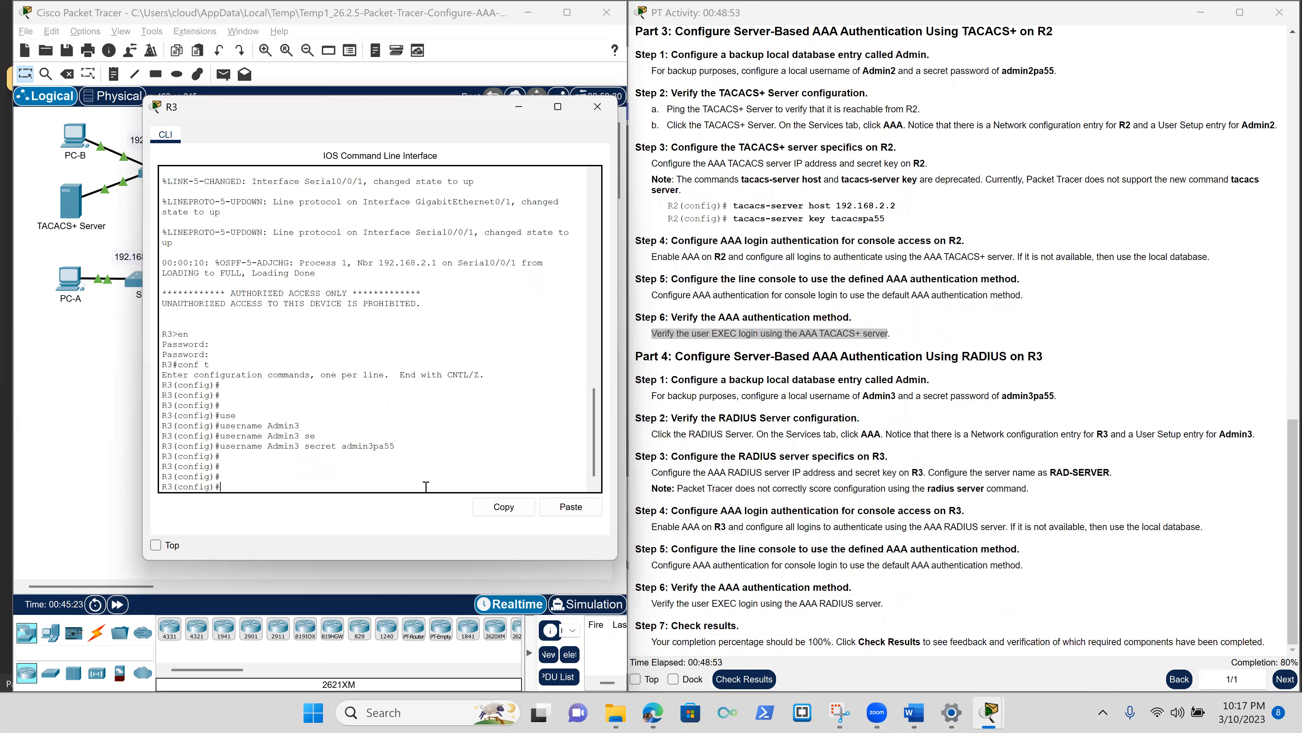
{"action": "type", "text": "rad"}
{"action": "key", "text": "Tab"}
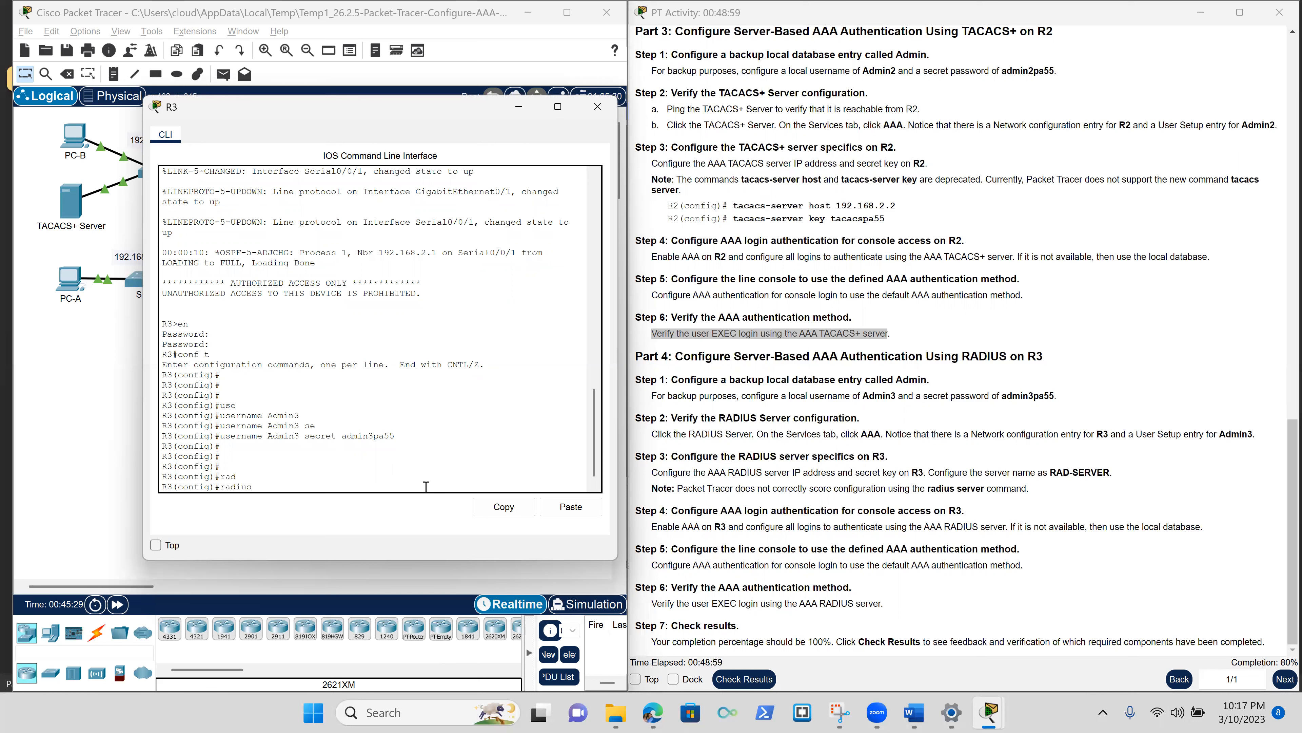
{"action": "type", "text": "server RAD-SERVER"}
{"action": "key", "text": "Return"}
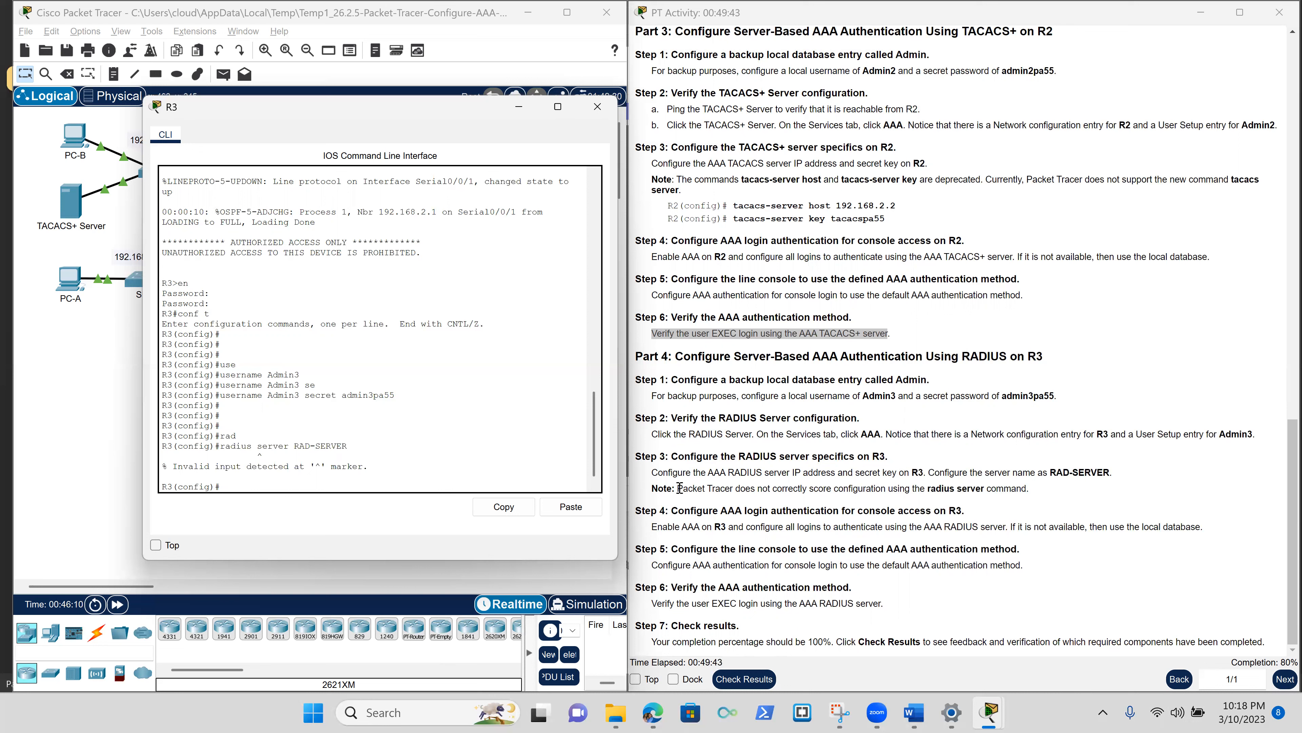
{"action": "left_click_drag", "start_coordinate": [681, 487], "coordinate": [1028, 487]}
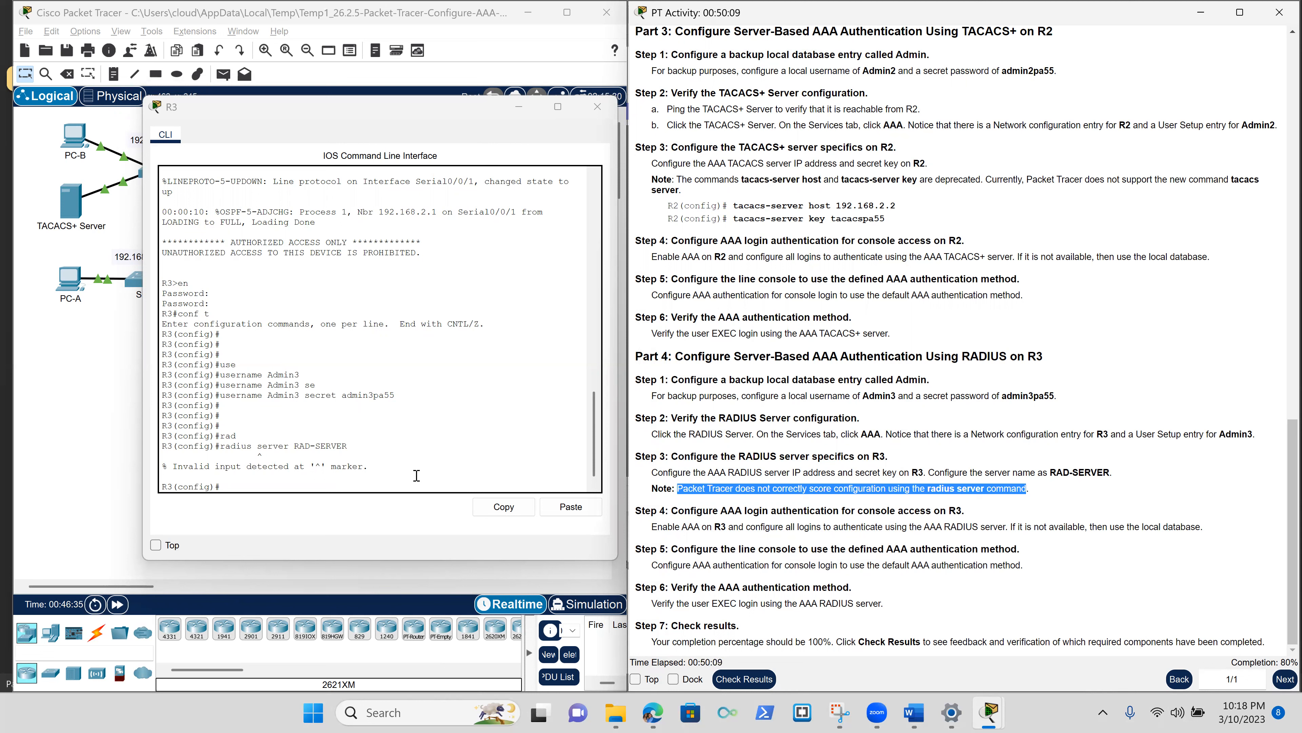
Build an 'address ipv4 192.168.3.2' line for the RADIUS server at R3's prompt using Tab completion.
{"action": "left_click", "coordinate": [355, 483]}
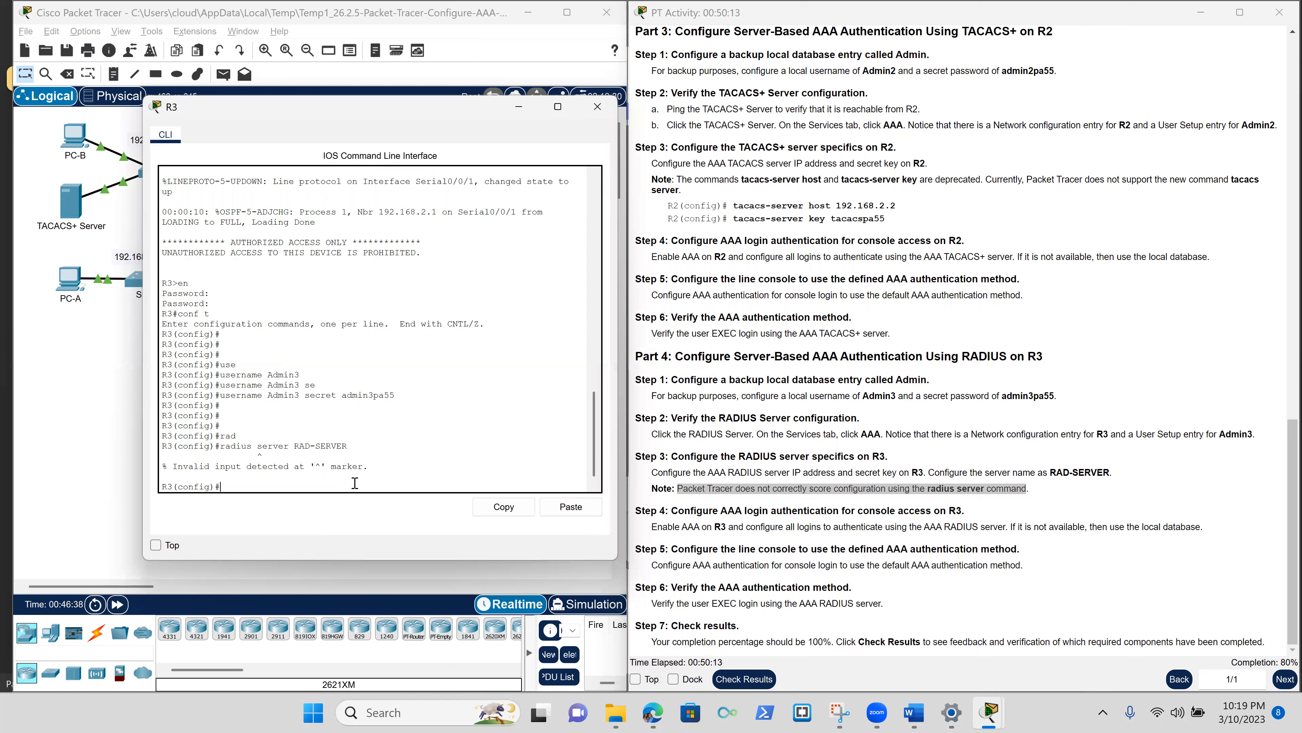
{"action": "type", "text": "ip add"}
{"action": "key", "text": "Tab"}
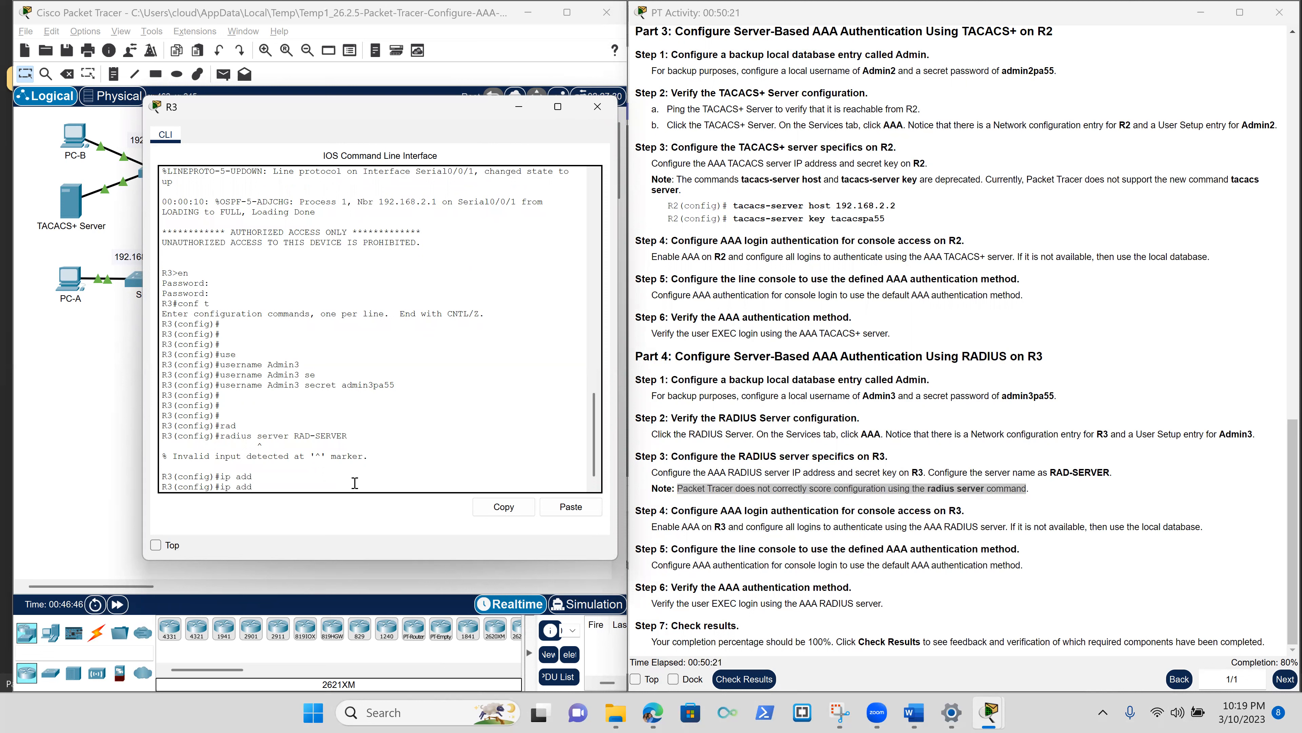
{"action": "key", "text": "BackSpace"}
{"action": "key", "text": "BackSpace"}
{"action": "key", "text": "BackSpace"}
{"action": "type", "text": "add"}
{"action": "key", "text": "Tab"}
{"action": "type", "text": "r"}
{"action": "key", "text": "Tab"}
{"action": "type", "text": "ess"}
{"action": "key", "text": "Tab"}
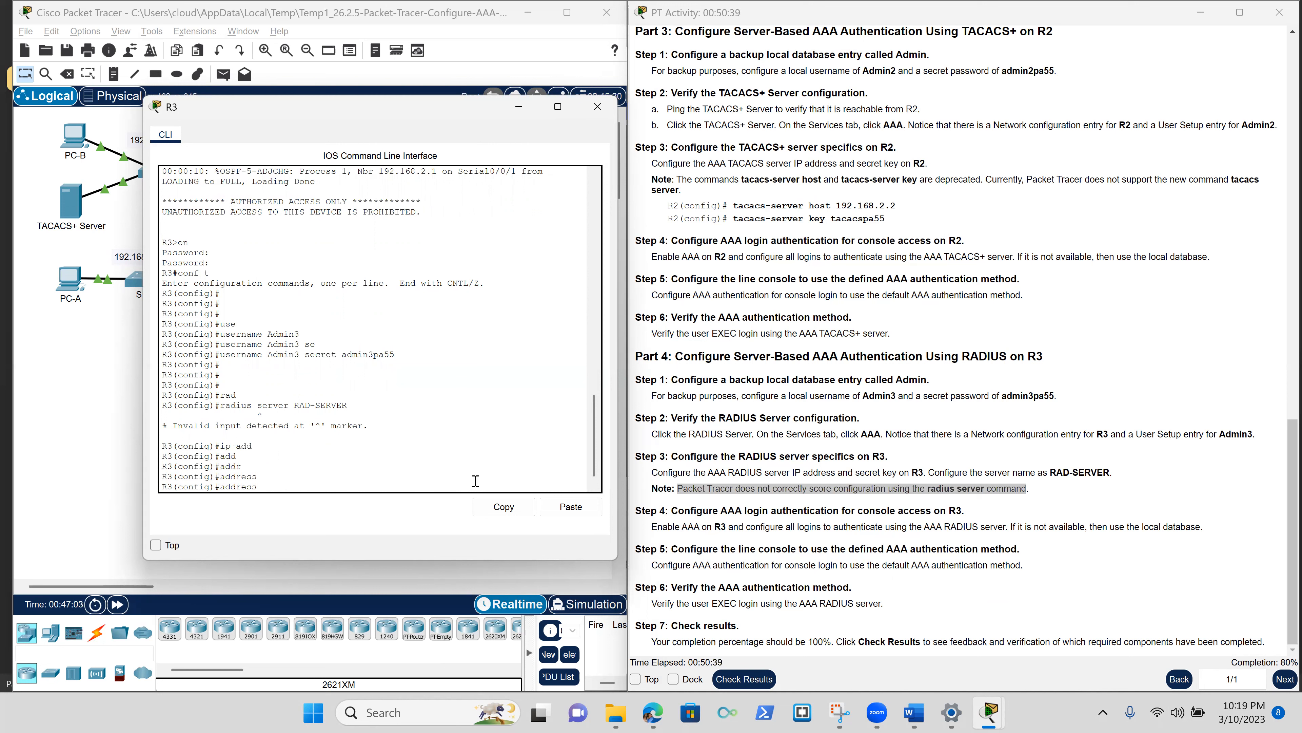
{"action": "left_click_drag", "start_coordinate": [223, 409], "coordinate": [346, 402]}
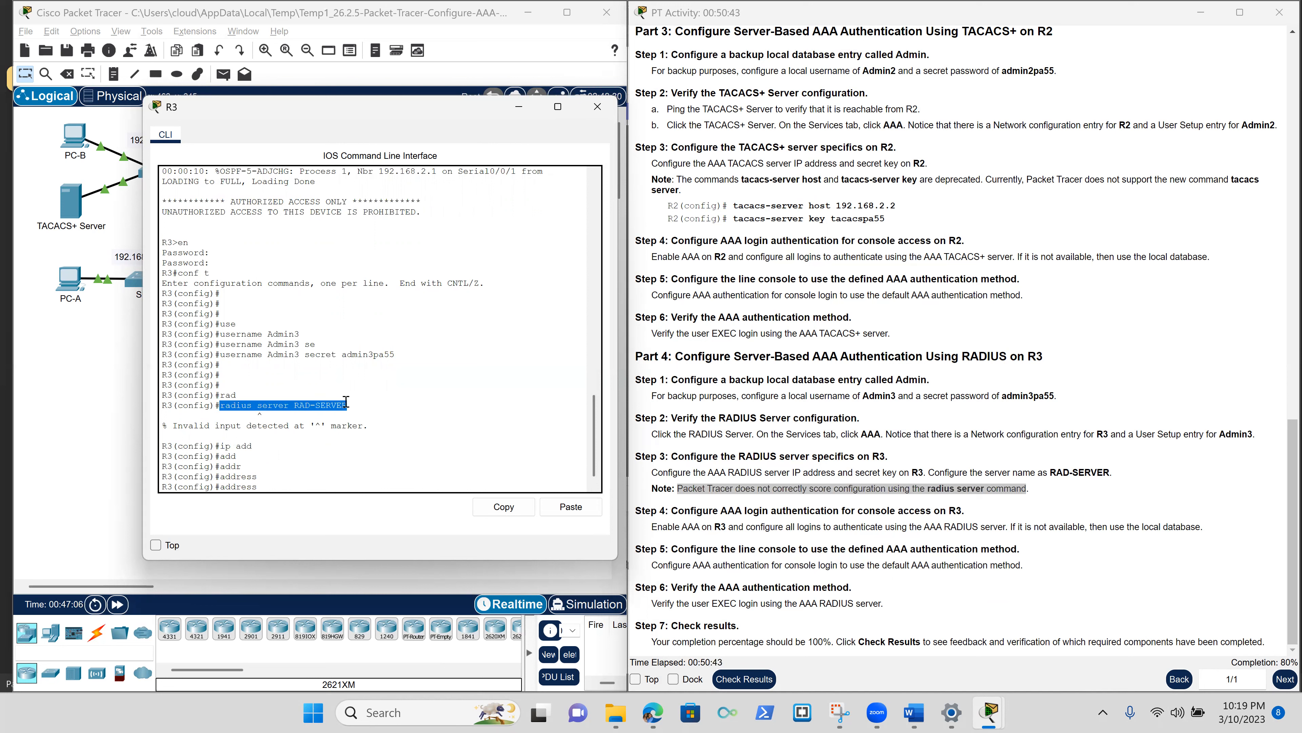
{"action": "left_click", "coordinate": [263, 485]}
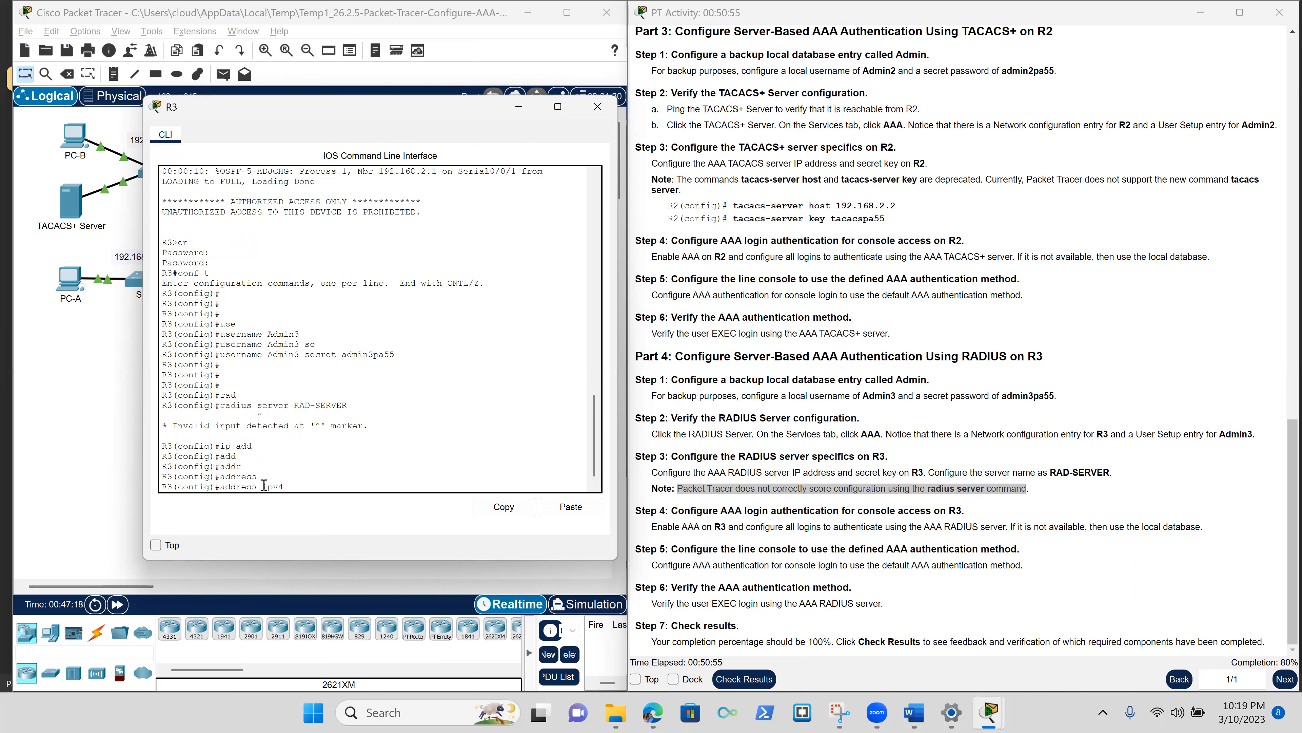
{"action": "type", "text": "192.168.3.2"}
Check the RADIUS Server's address in the Addressing Table, submit the address line, then type 'key radius'.
{"action": "scroll", "coordinate": [811, 336], "scroll_direction": "up", "scroll_amount": 6}
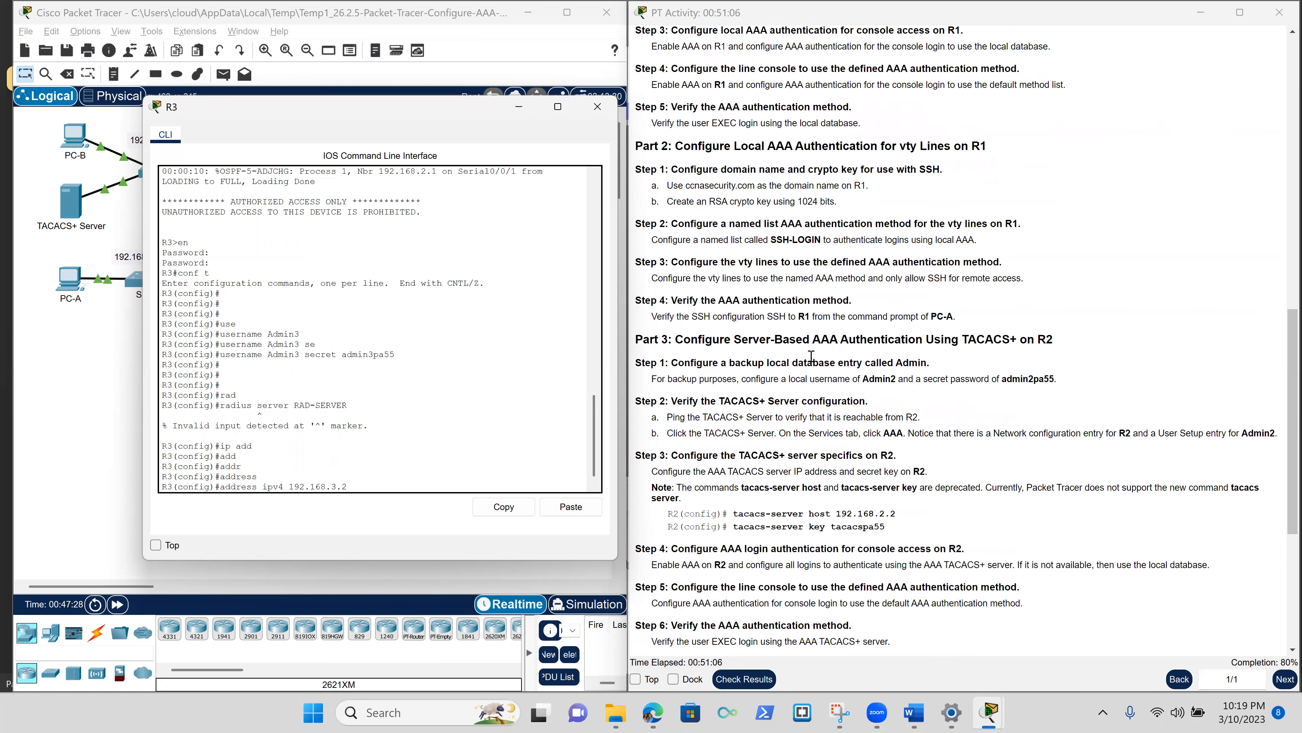
{"action": "scroll", "coordinate": [812, 351], "scroll_direction": "up", "scroll_amount": 15}
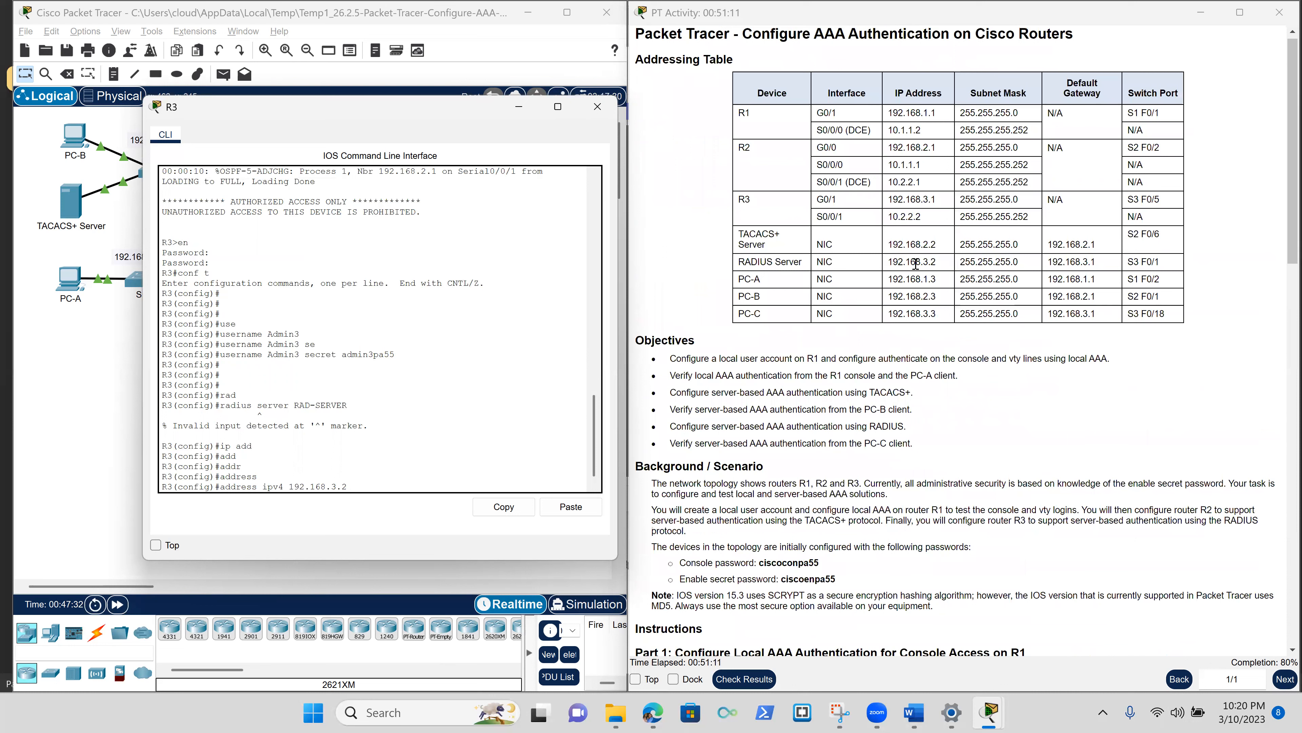
{"action": "left_click_drag", "start_coordinate": [888, 262], "coordinate": [1181, 267]}
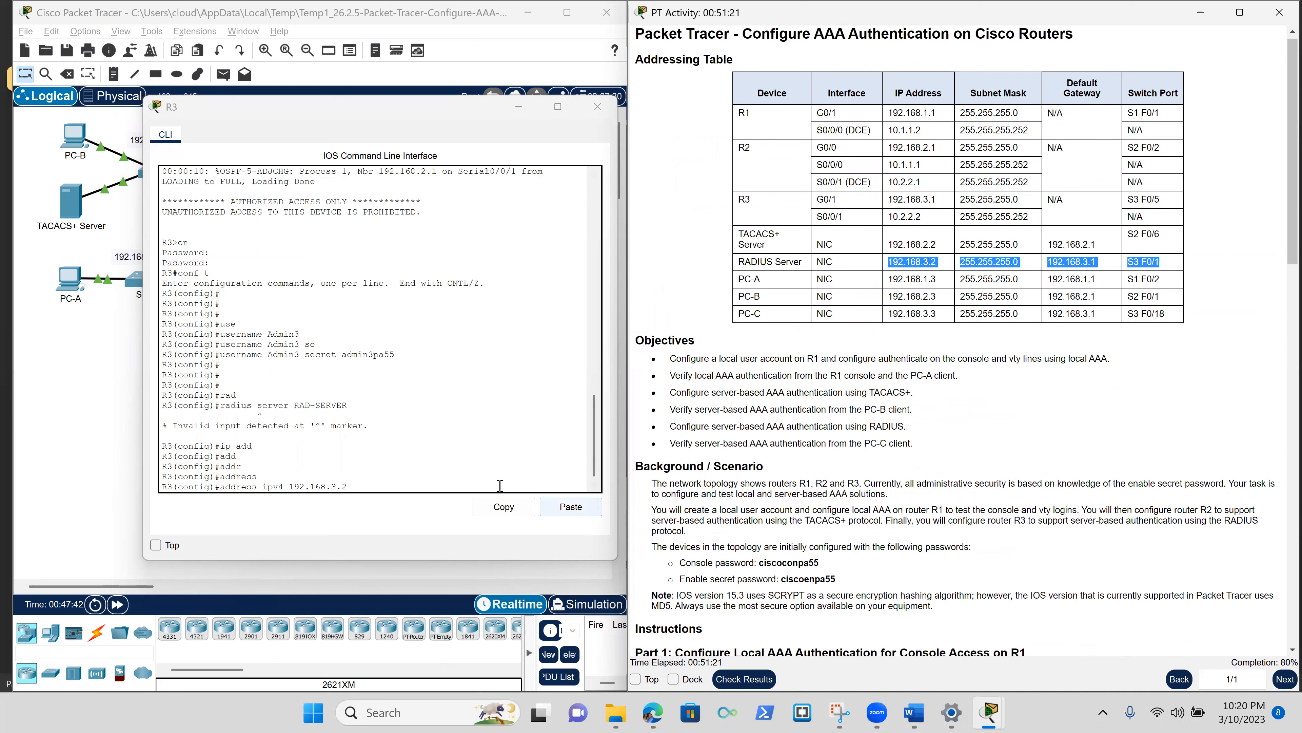
{"action": "left_click", "coordinate": [444, 484]}
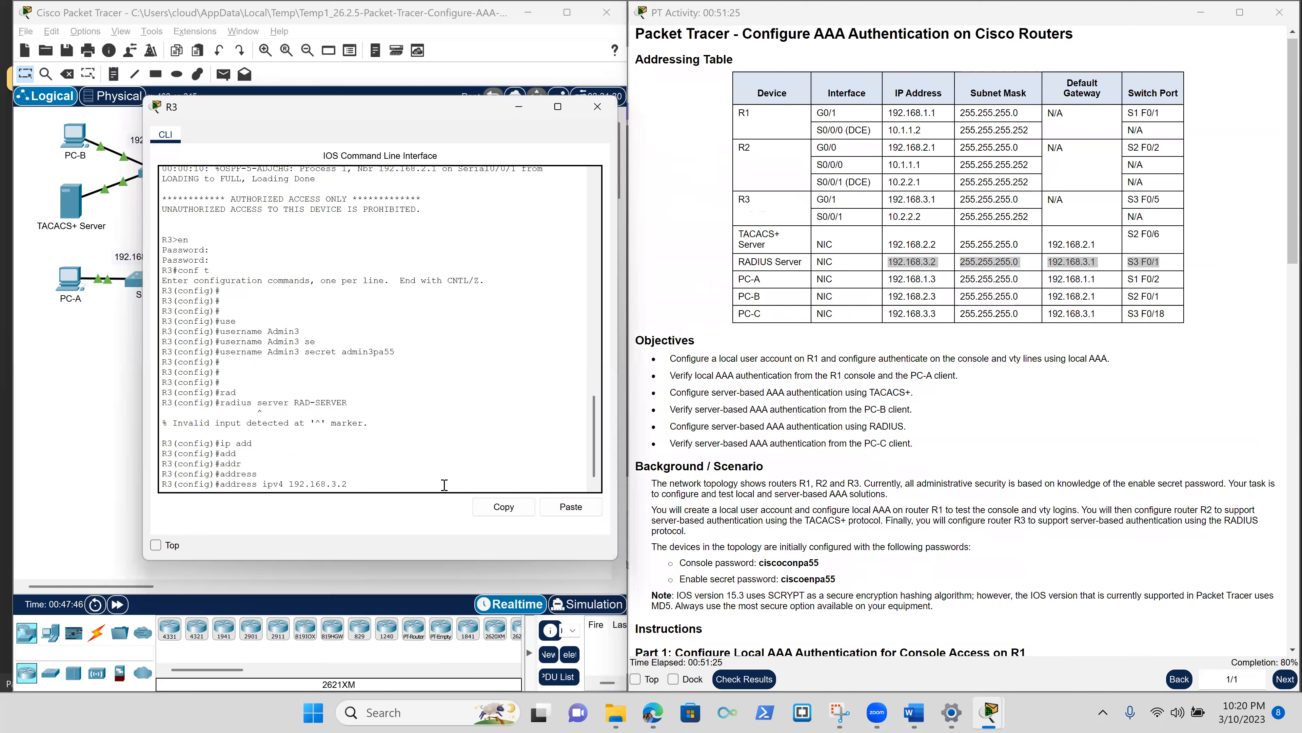
{"action": "key", "text": "Return"}
{"action": "key", "text": "Return"}
{"action": "key", "text": "Return"}
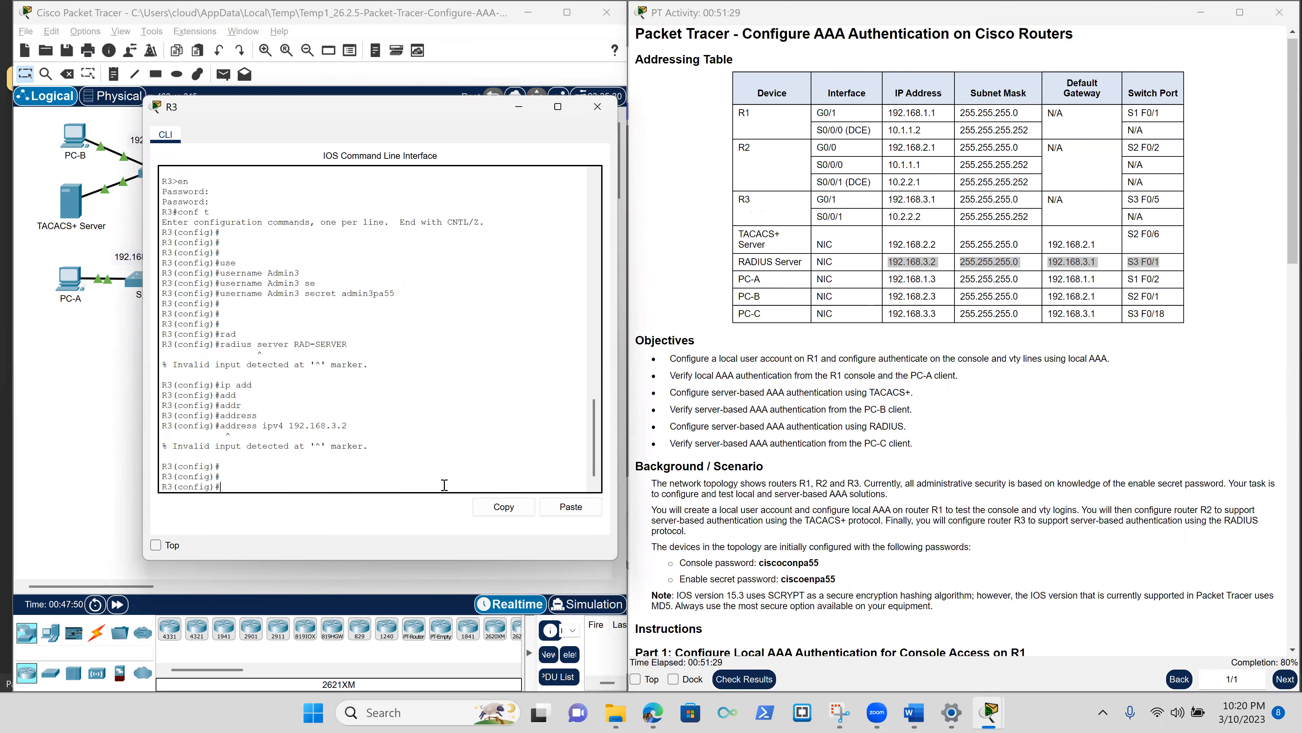
{"action": "type", "text": "key radiuspa55"}
{"action": "key", "text": "Return"}
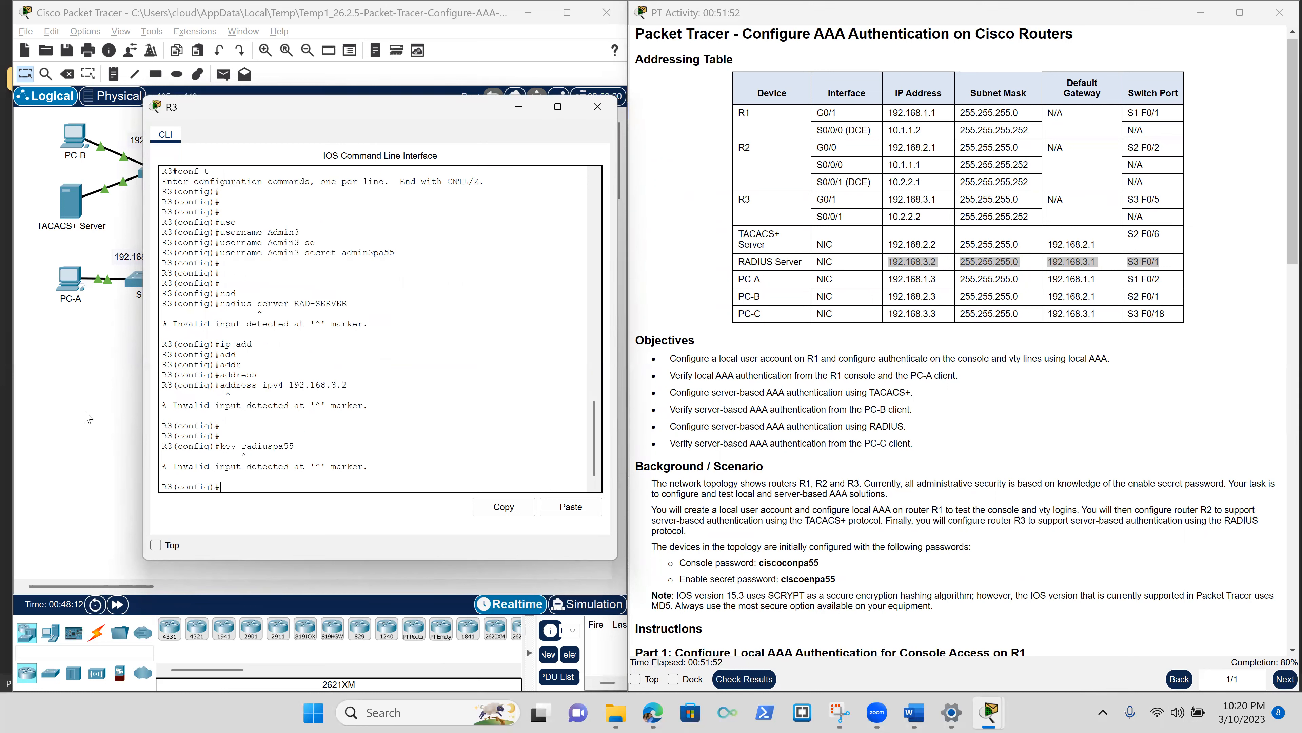
Begin an authentication command on R3, leaving 'authenti' unfinished at the prompt.
{"action": "type", "text": "auute"}
{"action": "key", "text": "BackSpace"}
{"action": "type", "text": "he"}
{"action": "key", "text": "Tab"}
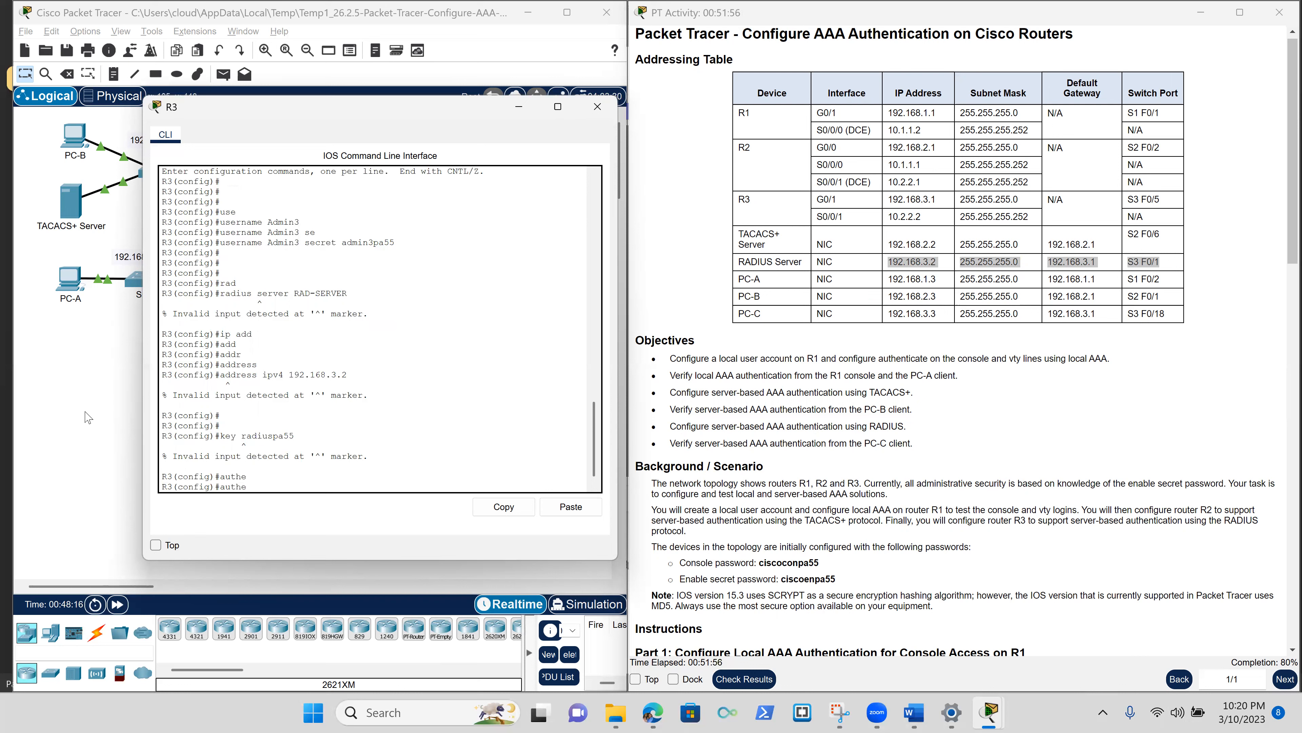
{"action": "type", "text": "nti"}
{"action": "scroll", "coordinate": [344, 420], "scroll_direction": "up", "scroll_amount": 7}
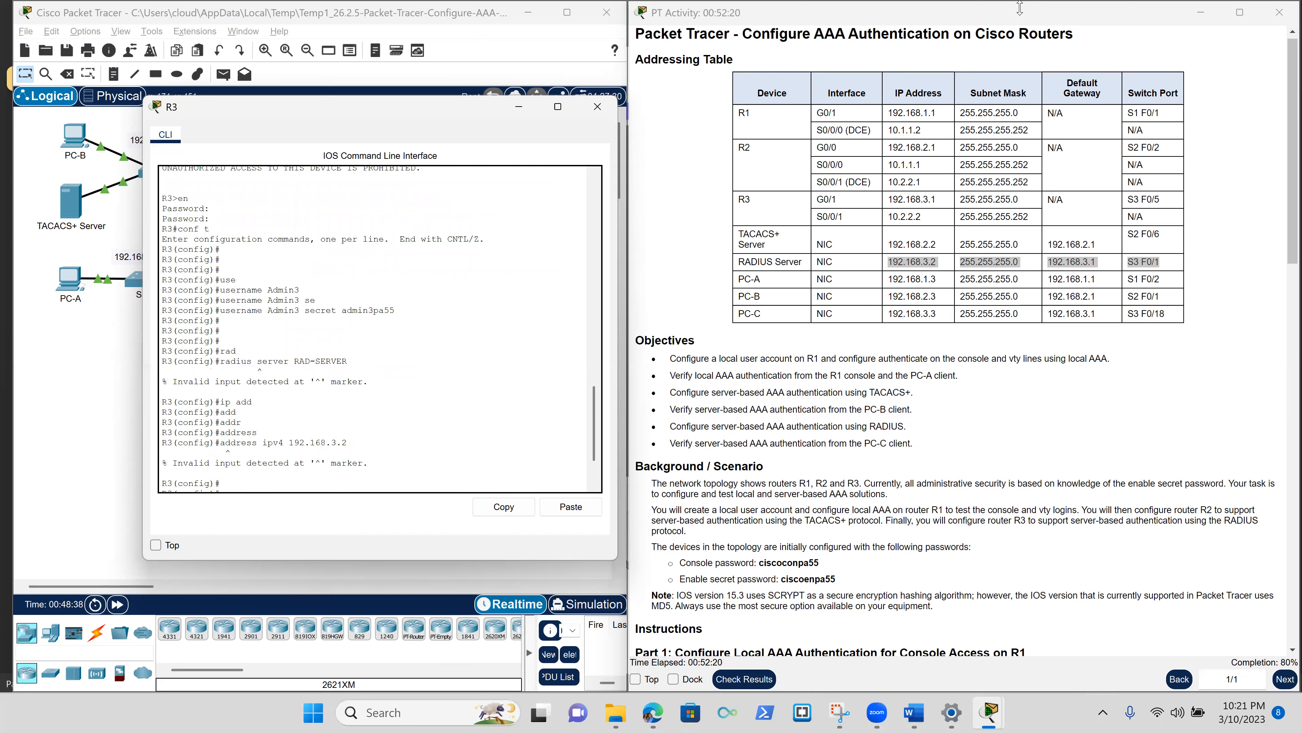
Stretch the activity instructions window to full height and scroll to Part 4's RADIUS steps.
{"action": "left_click_drag", "start_coordinate": [1020, 8], "coordinate": [1082, 95]}
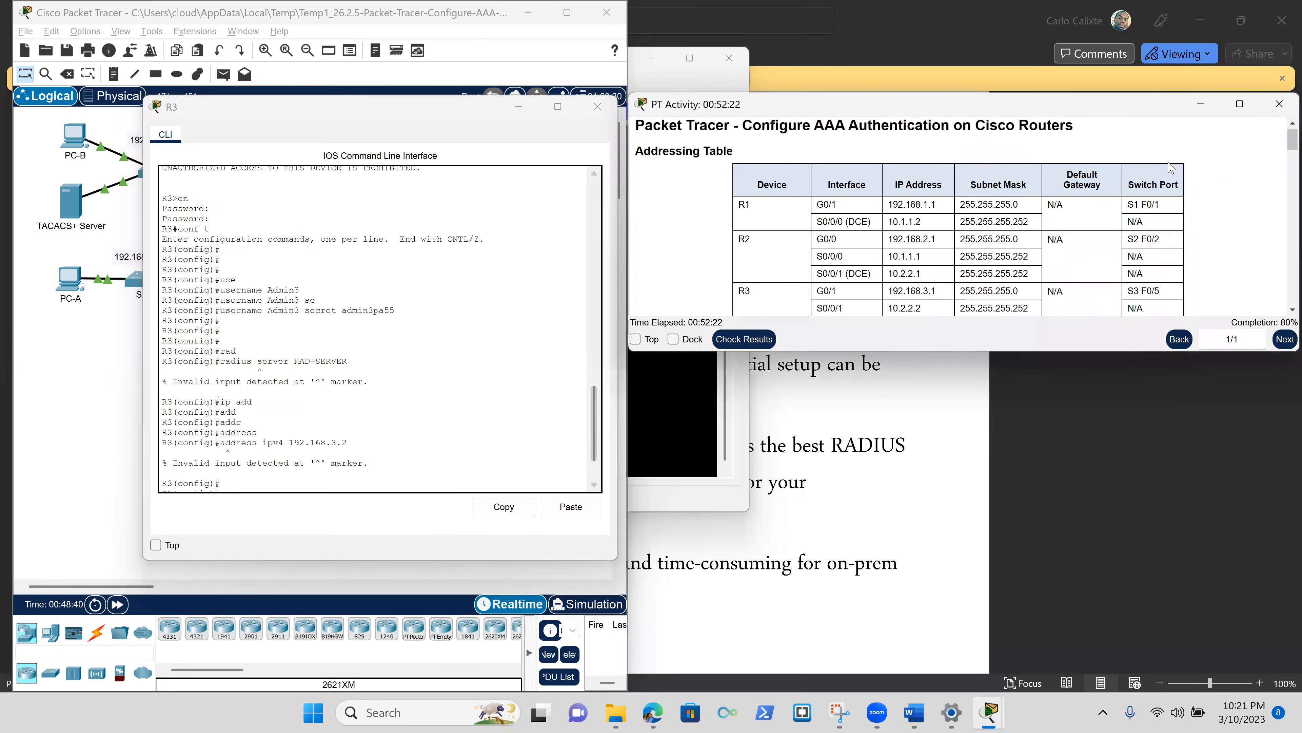
{"action": "left_click", "coordinate": [1241, 104]}
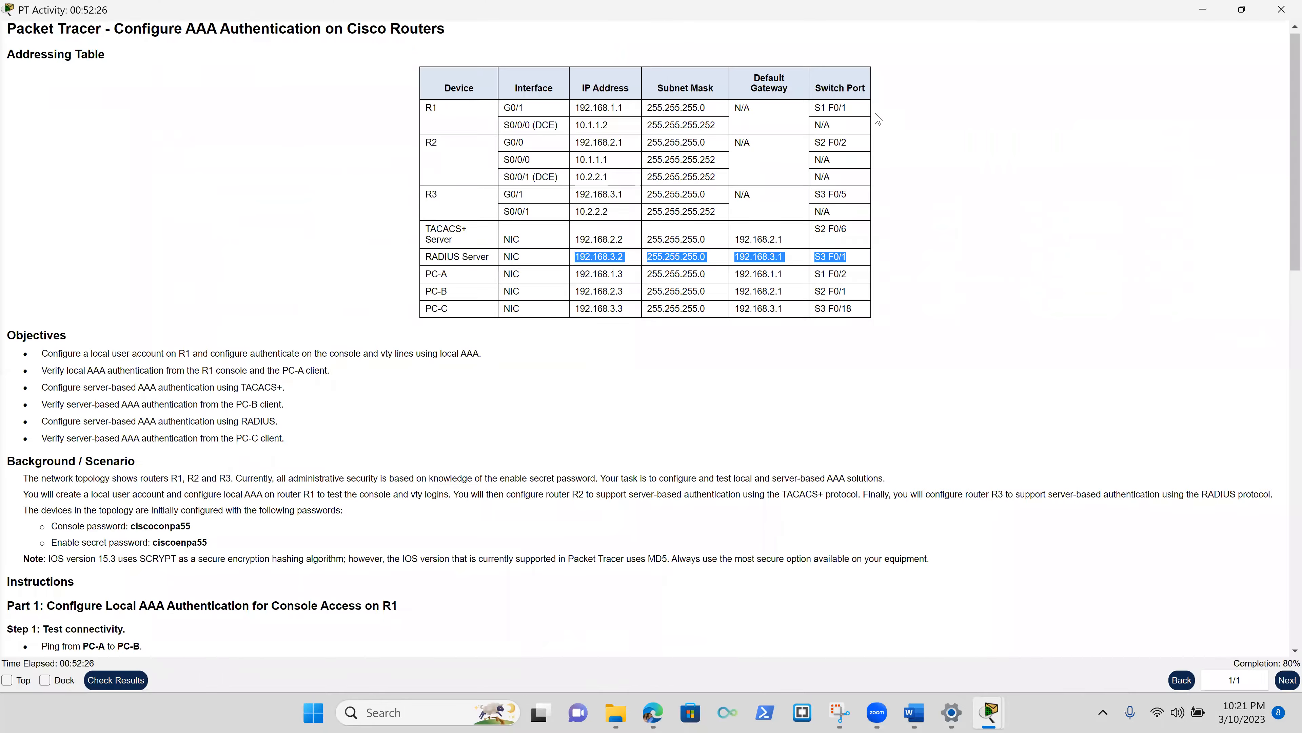
{"action": "left_click", "coordinate": [1240, 13]}
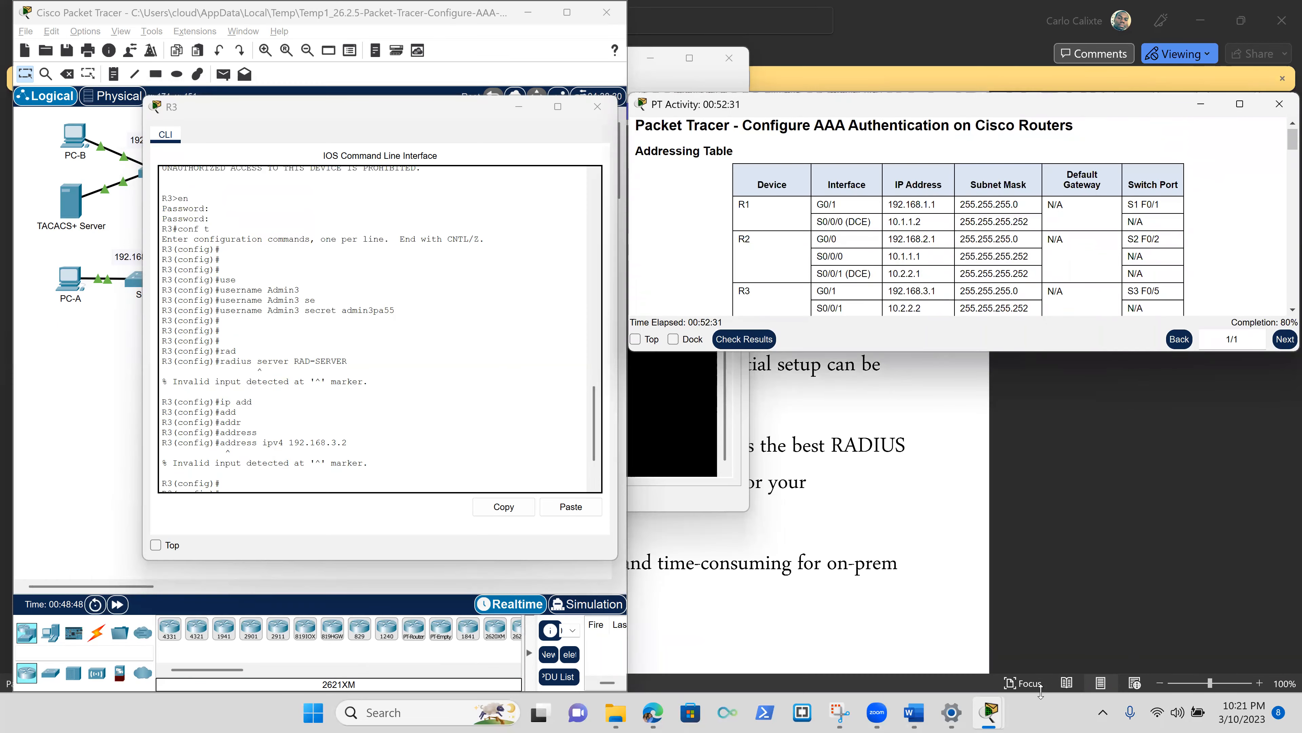
{"action": "double_click", "coordinate": [1030, 352]}
{"action": "left_click_drag", "start_coordinate": [1111, 8], "coordinate": [1129, 5]}
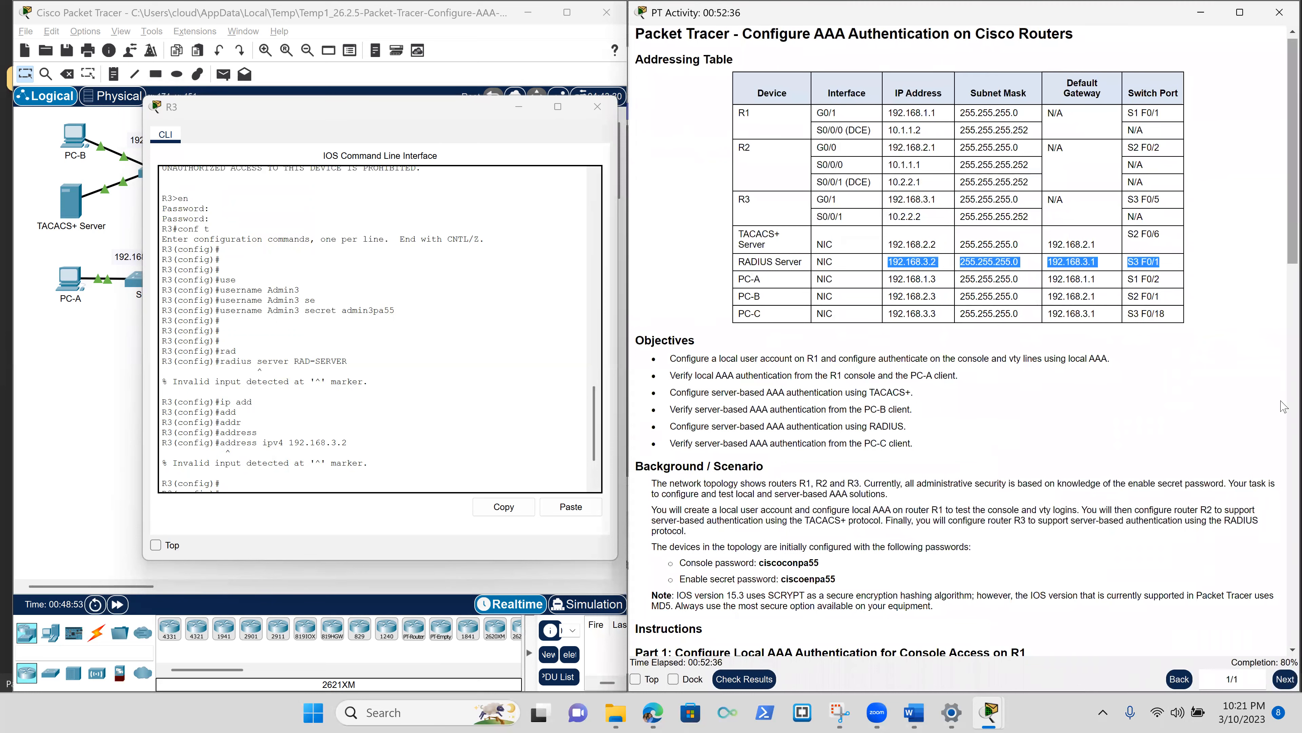
{"action": "scroll", "coordinate": [1282, 611], "scroll_direction": "down", "scroll_amount": 10}
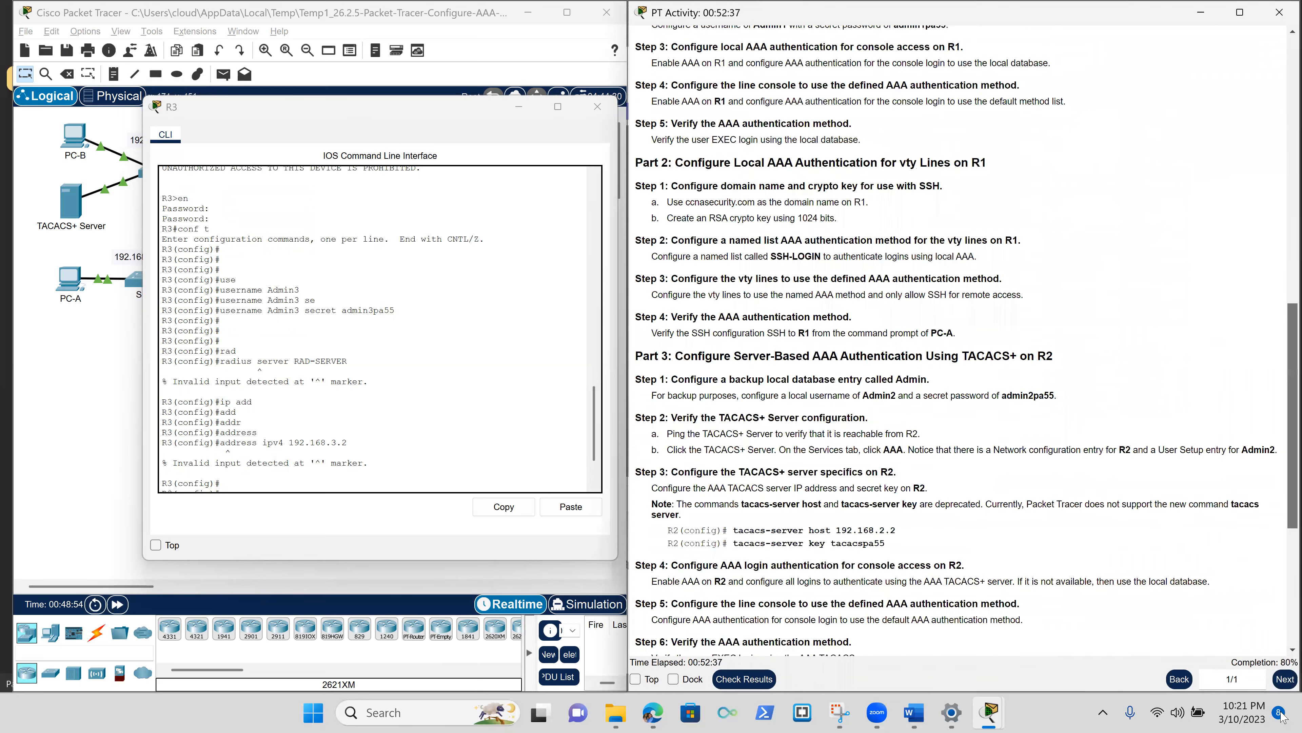
{"action": "scroll", "coordinate": [647, 553], "scroll_direction": "down", "scroll_amount": 5}
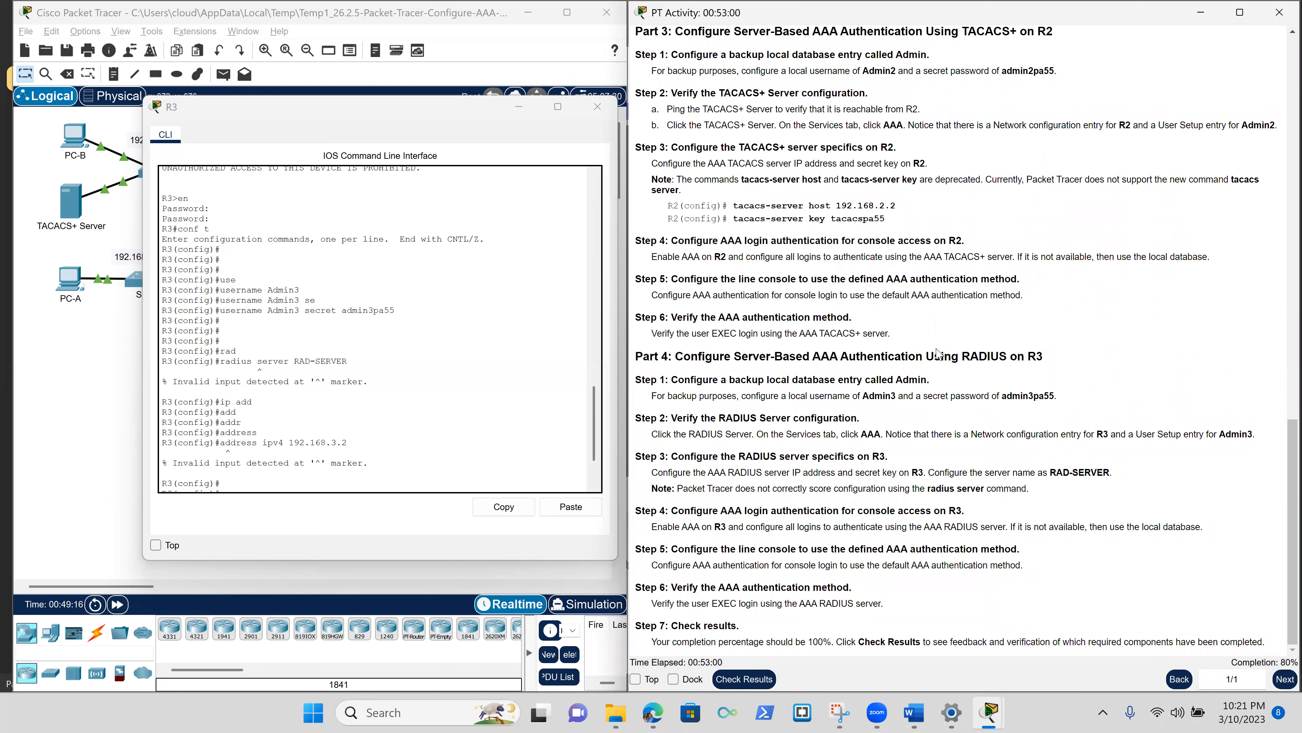
{"action": "scroll", "coordinate": [494, 420], "scroll_direction": "down", "scroll_amount": 3}
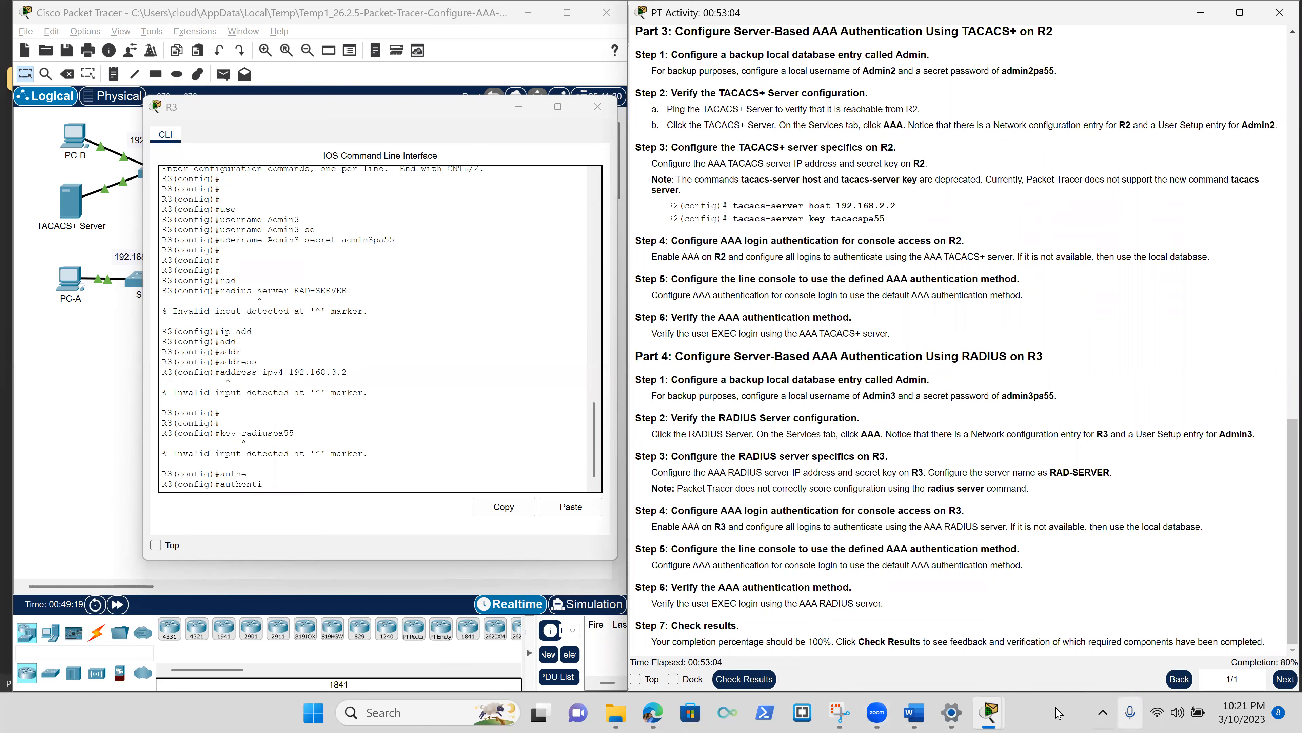
Bring the aaa Word document forward, add a line at its end, and enable editing.
{"action": "mouse_move", "coordinate": [918, 712]}
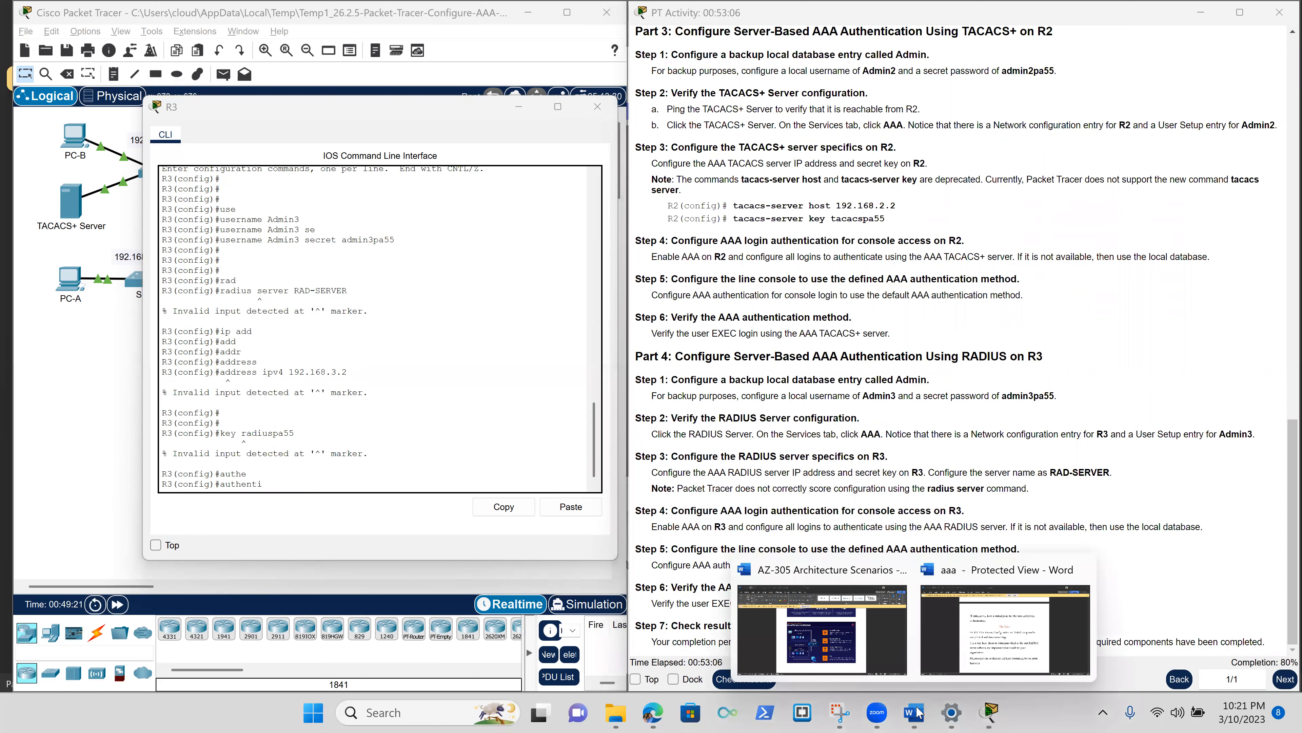
{"action": "left_click", "coordinate": [986, 648]}
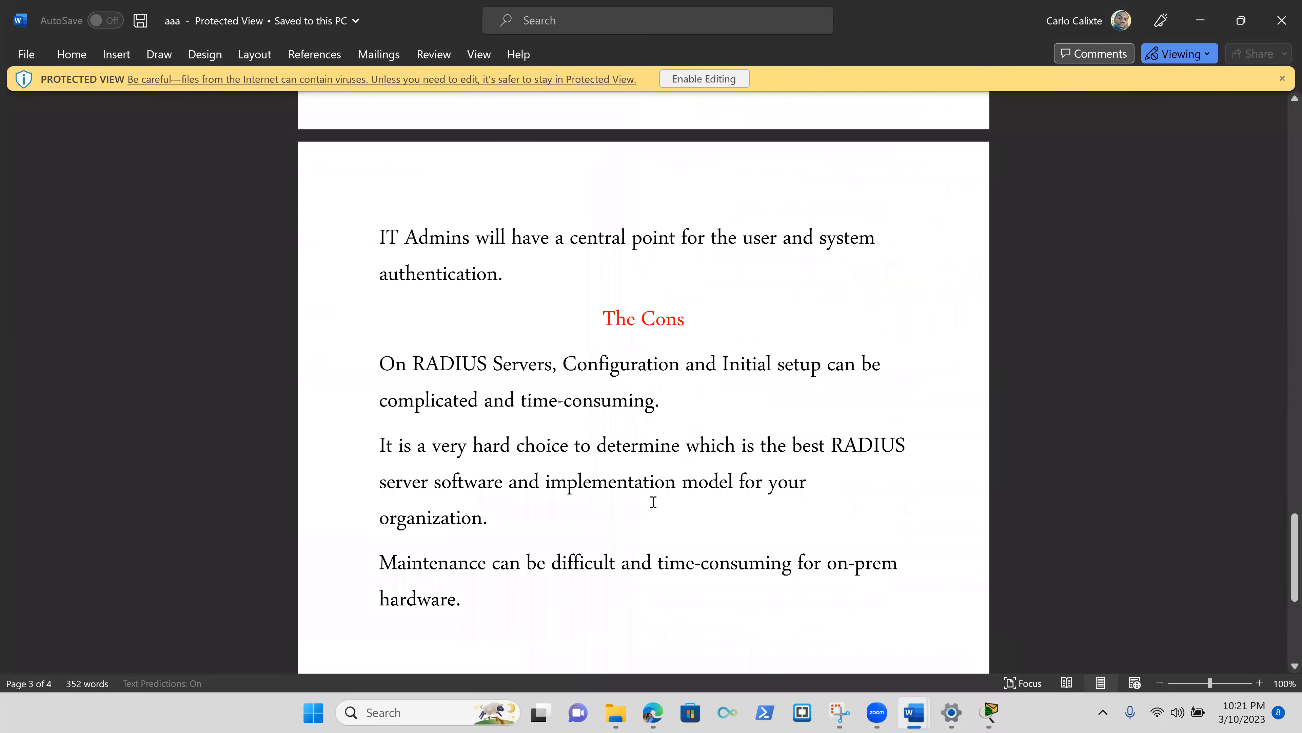
{"action": "scroll", "coordinate": [653, 501], "scroll_direction": "down", "scroll_amount": 5}
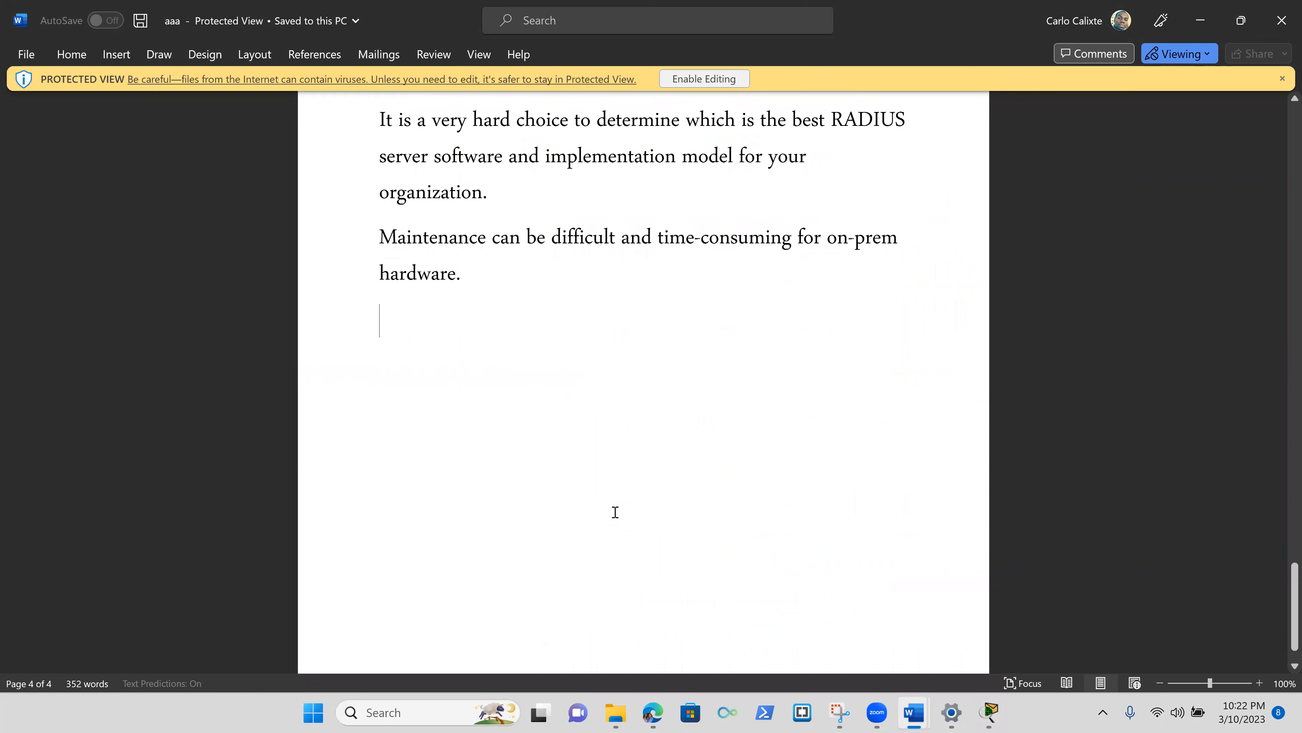
{"action": "key", "text": "Return"}
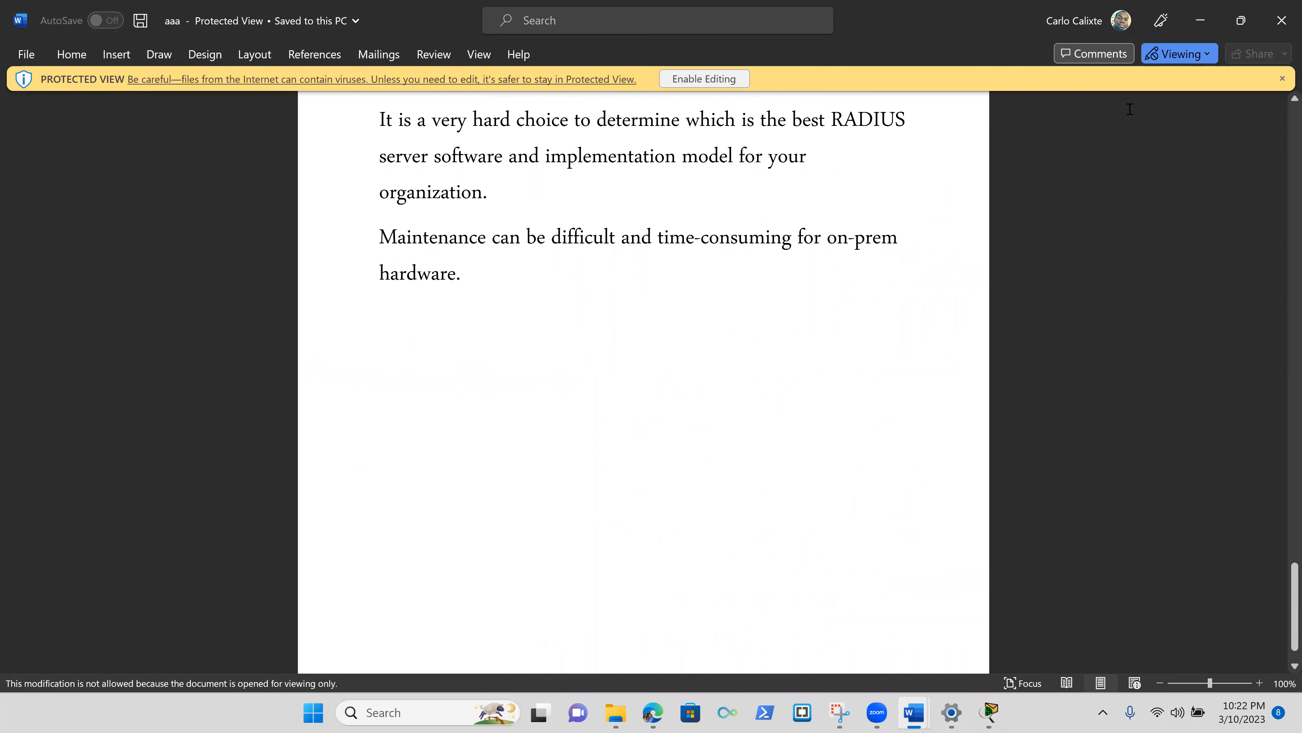
{"action": "left_click", "coordinate": [704, 79]}
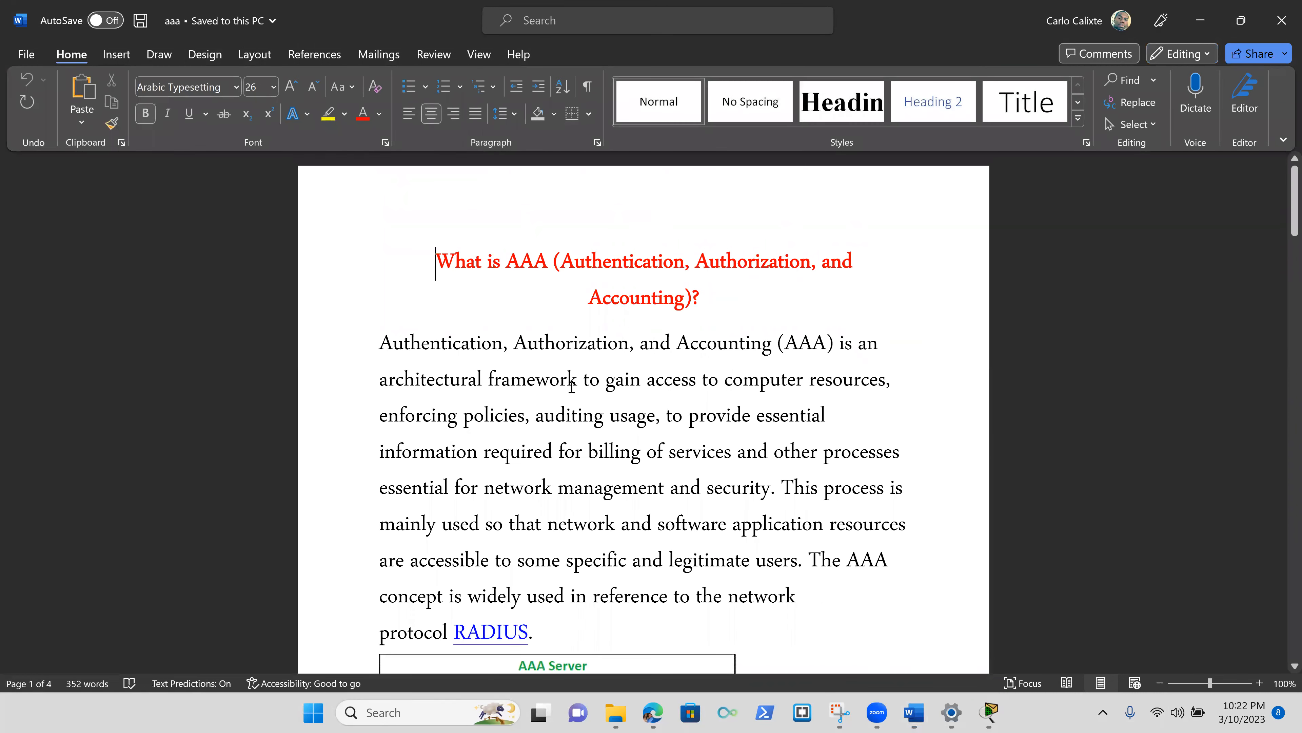
On page 4, type 'radius server RAD-SERVER' on a new line below 'hardware.'.
{"action": "scroll", "coordinate": [573, 384], "scroll_direction": "down", "scroll_amount": 10}
{"action": "scroll", "coordinate": [572, 385], "scroll_direction": "down", "scroll_amount": 2}
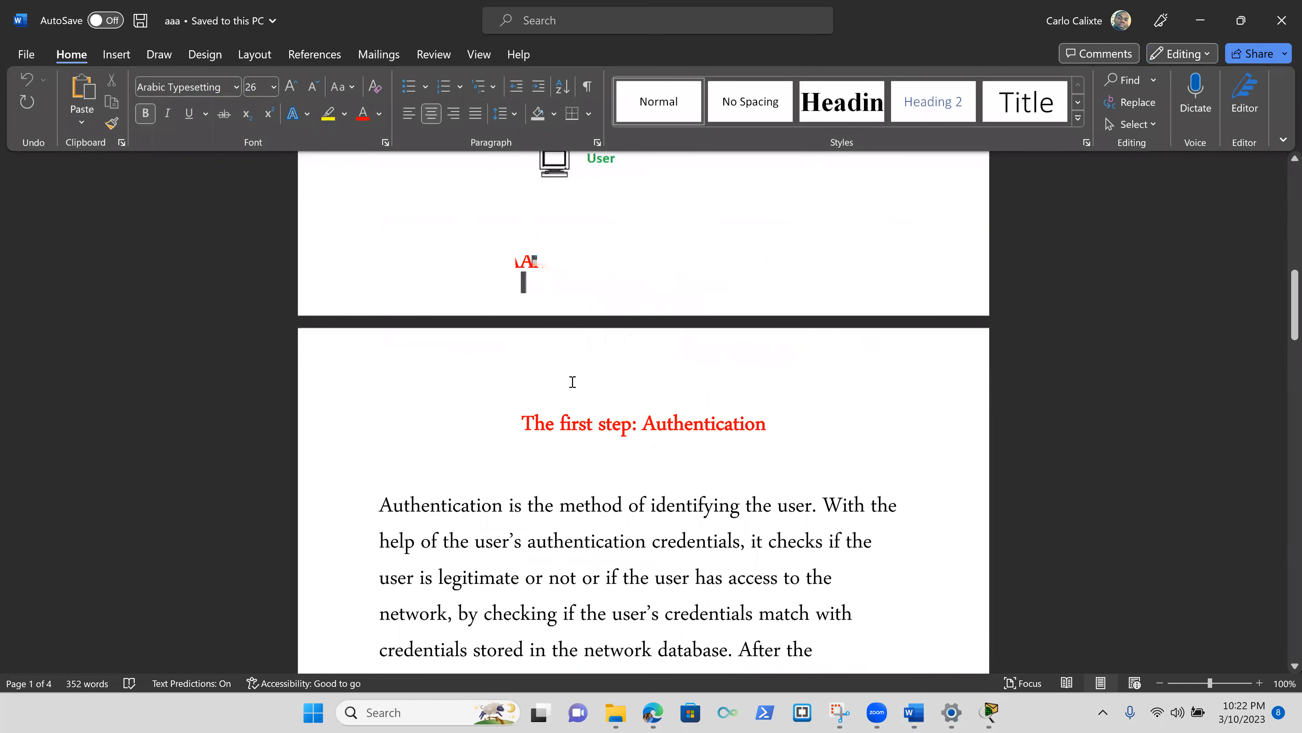
{"action": "scroll", "coordinate": [573, 384], "scroll_direction": "down", "scroll_amount": 10}
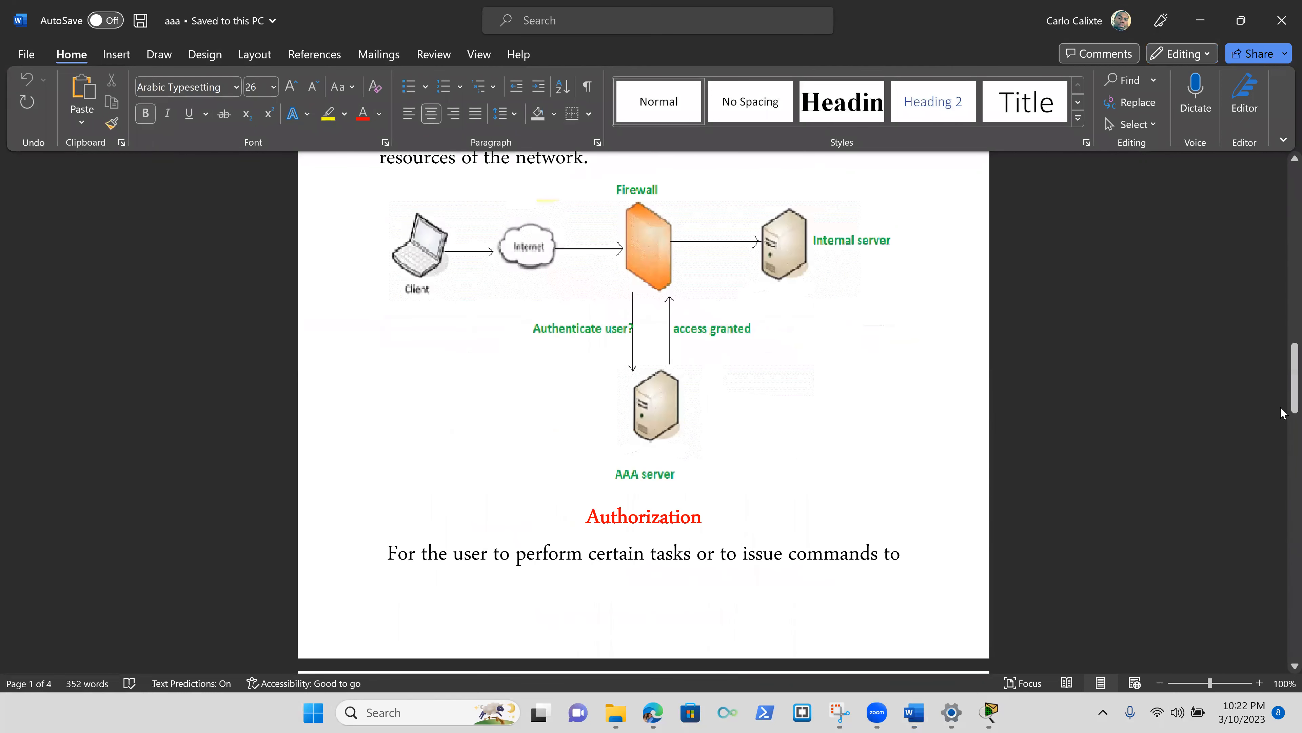
{"action": "left_click_drag", "start_coordinate": [1294, 404], "coordinate": [1287, 707]}
{"action": "left_click", "coordinate": [483, 261]}
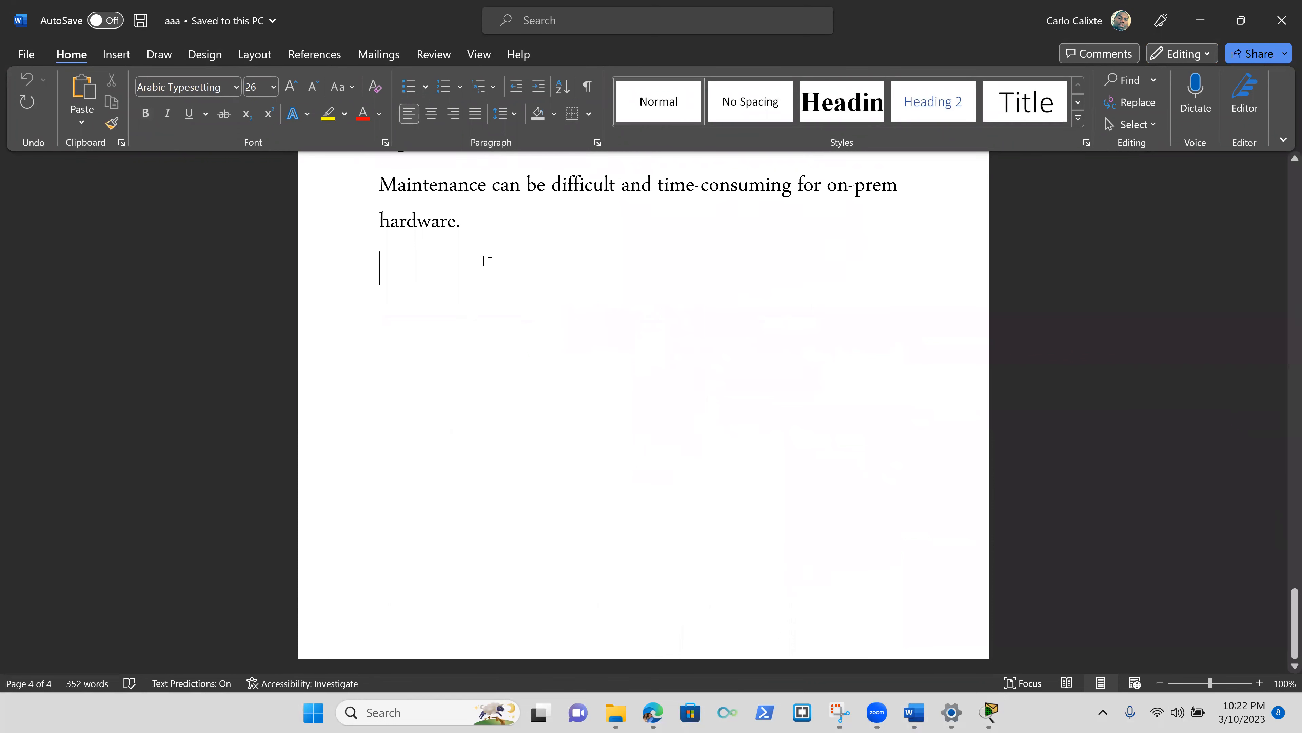
{"action": "type", "text": "radius"}
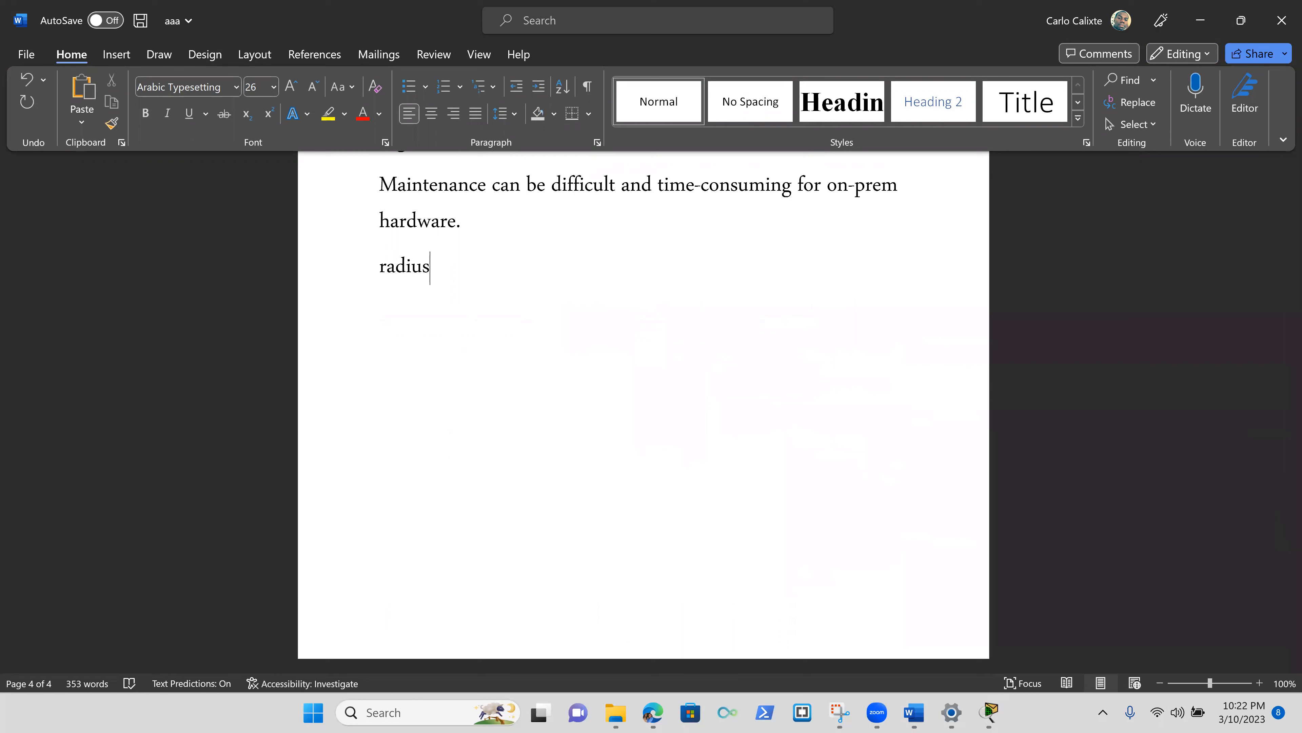
{"action": "type", "text": " server "}
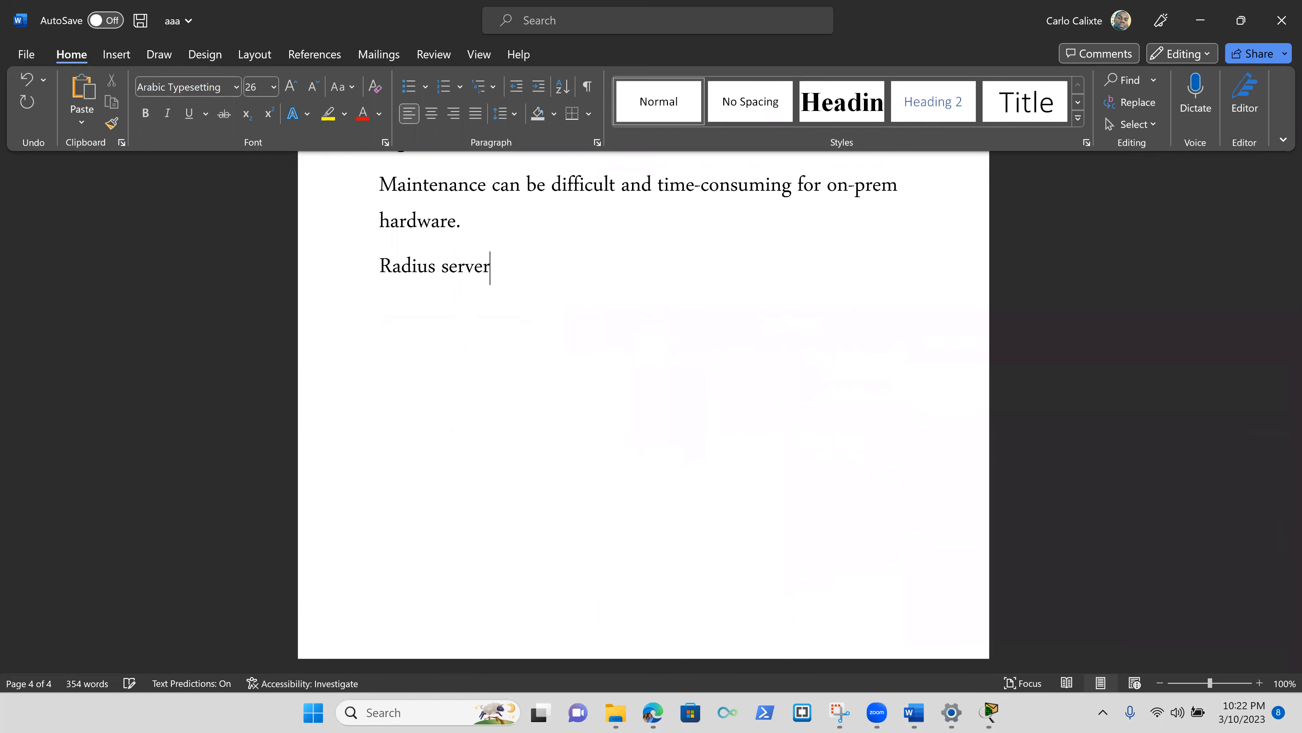
{"action": "type", "text": "RAS"}
{"action": "key", "text": "BackSpace"}
{"action": "type", "text": "D-SERVER"}
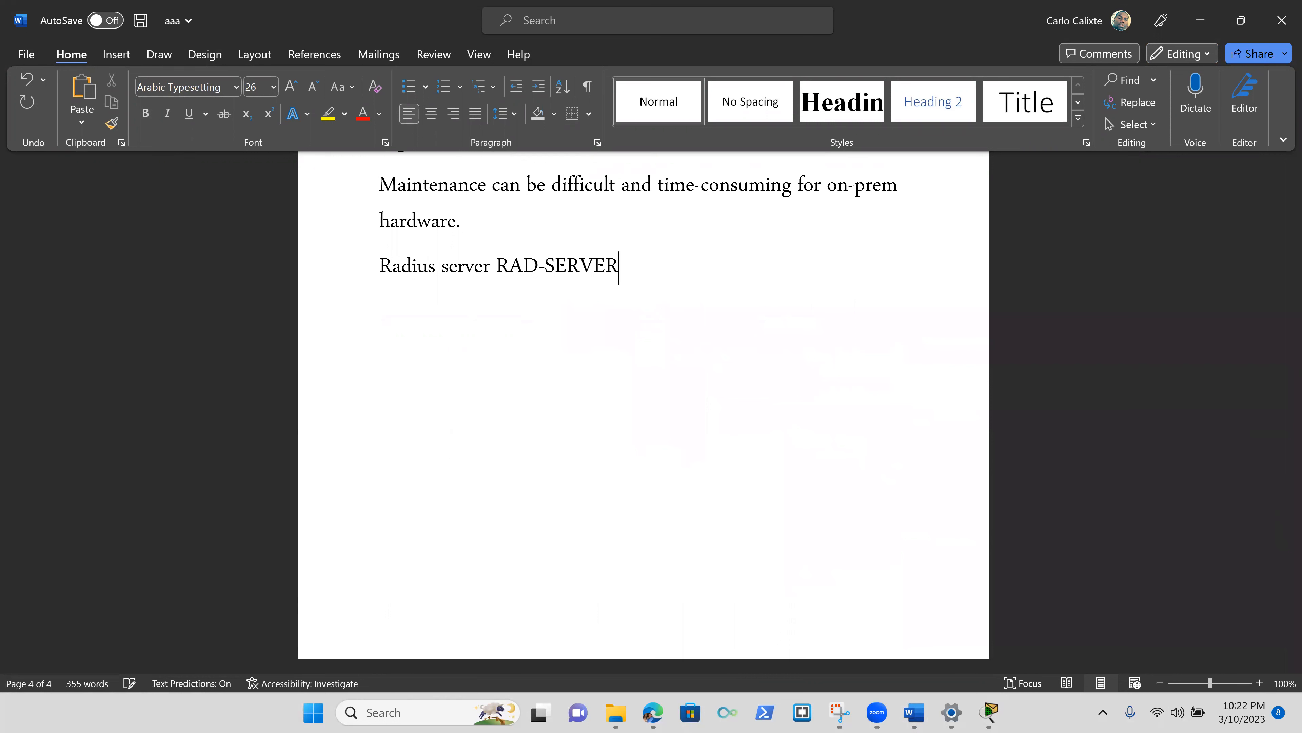
{"action": "key", "text": "Return"}
Add the lines 'address ipv4' and 'aaa new-model' beneath it.
{"action": "type", "text": "address ipv4"}
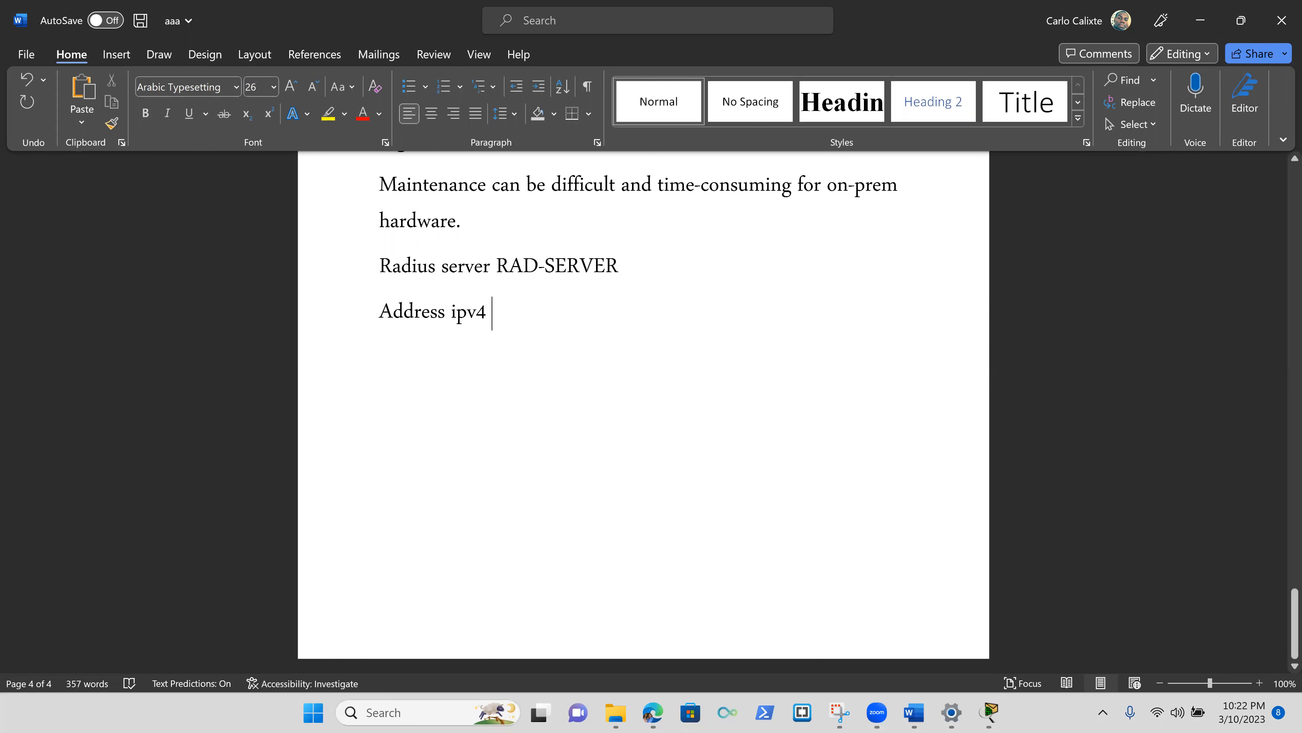
{"action": "key", "text": "Return"}
{"action": "type", "text": "aaa new"}
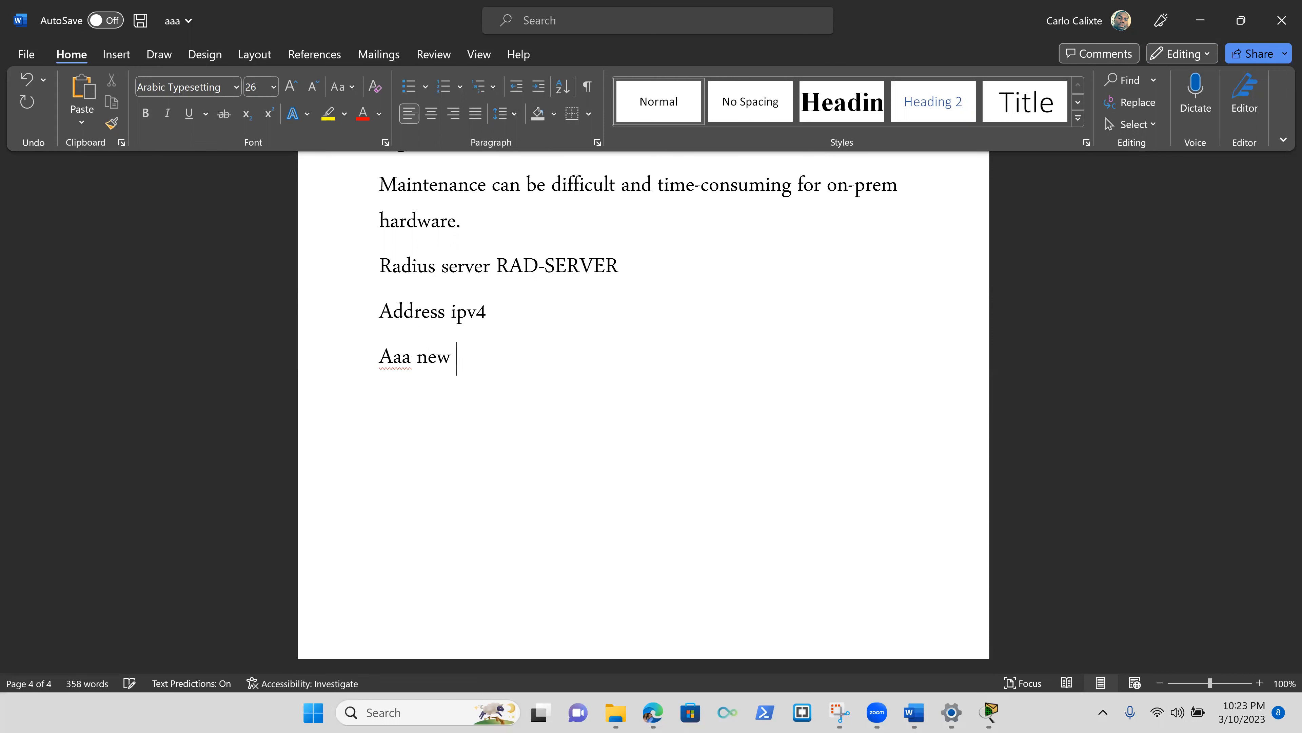
{"action": "key", "text": "BackSpace"}
{"action": "key", "text": "BackSpace"}
{"action": "key", "text": "BackSpace"}
{"action": "key", "text": "BackSpace"}
{"action": "key", "text": "BackSpace"}
{"action": "key", "text": "BackSpace"}
{"action": "key", "text": "BackSpace"}
{"action": "key", "text": "BackSpace"}
{"action": "type", "text": "aaa"}
{"action": "key", "text": "BackSpace"}
{"action": "key", "text": "BackSpace"}
{"action": "key", "text": "BackSpace"}
{"action": "key", "text": "BackSpace"}
{"action": "type", "text": "aaa new-model"}
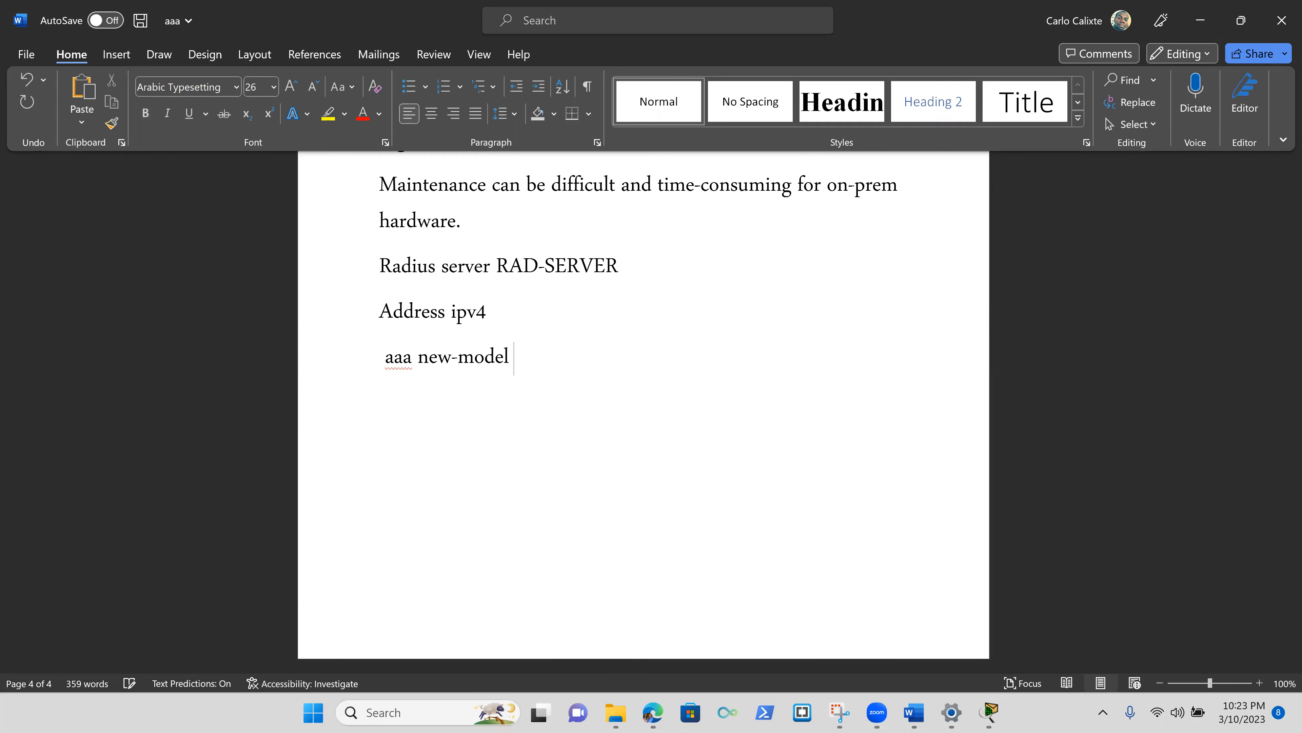
Type 'aaa authentication login default group radius local' and 'line con 0' lines.
{"action": "key", "text": "Return"}
{"action": "type", "text": "aaa au"}
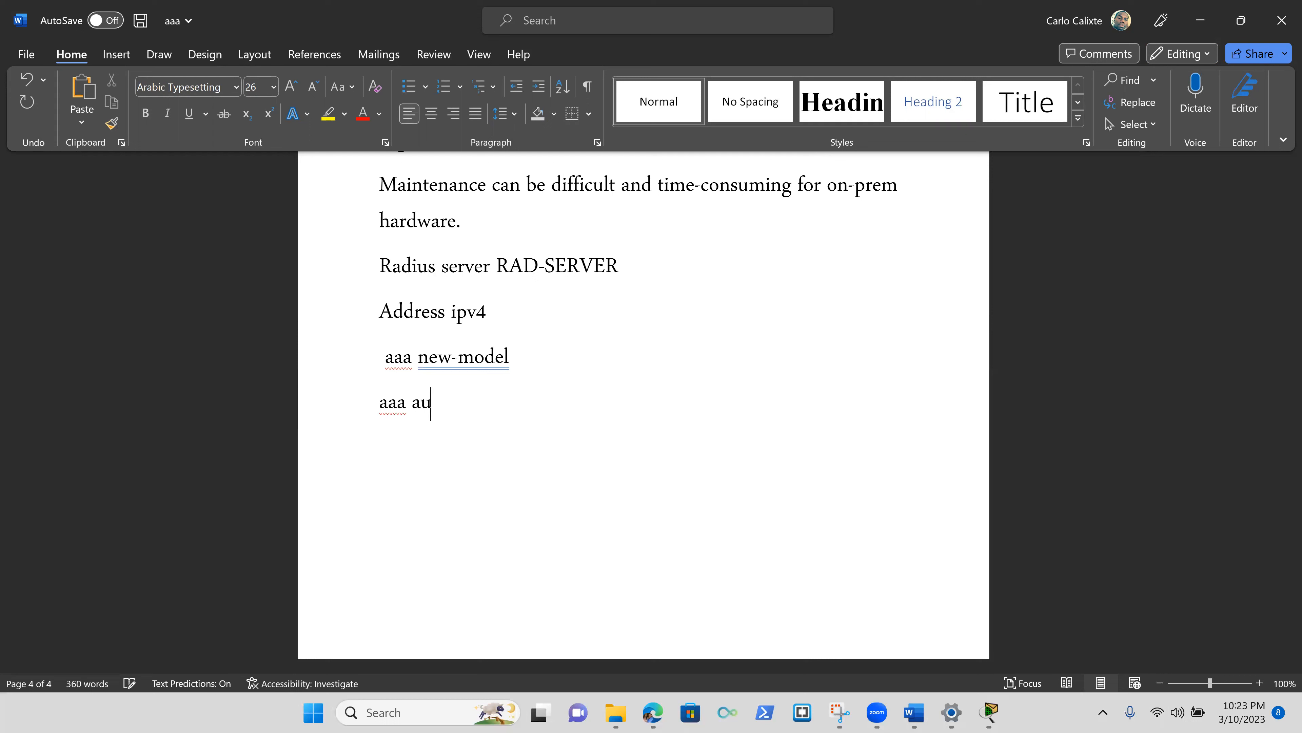
{"action": "type", "text": "thentication lo"}
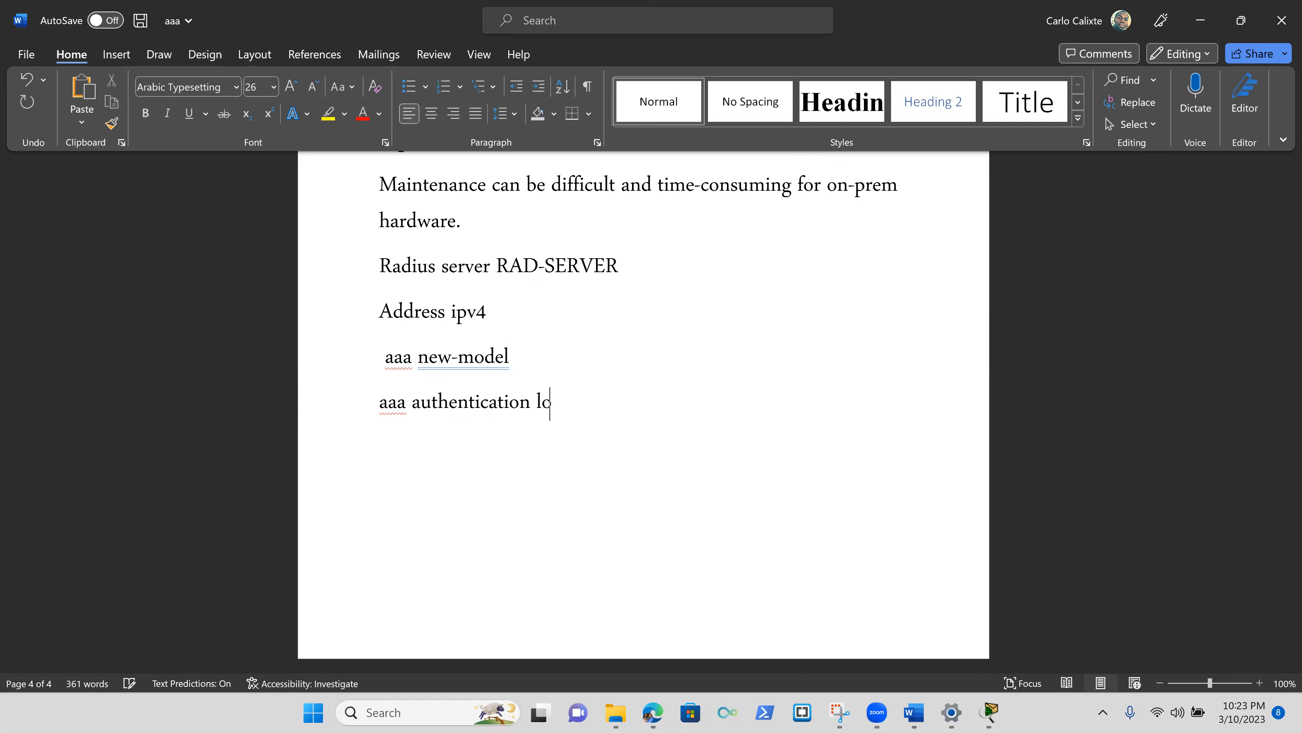
{"action": "type", "text": "gin degau"}
{"action": "key", "text": "BackSpace"}
{"action": "key", "text": "BackSpace"}
{"action": "key", "text": "BackSpace"}
{"action": "type", "text": "fault"}
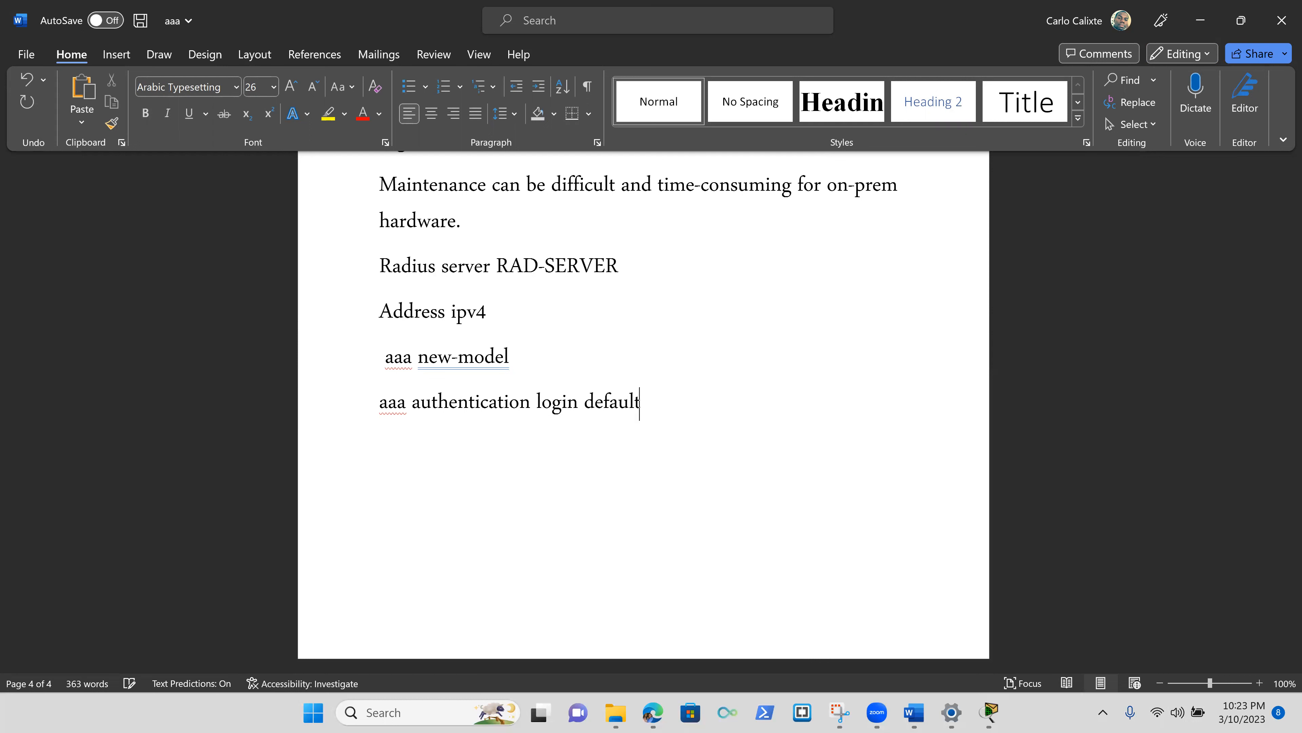
{"action": "type", "text": " group radius"}
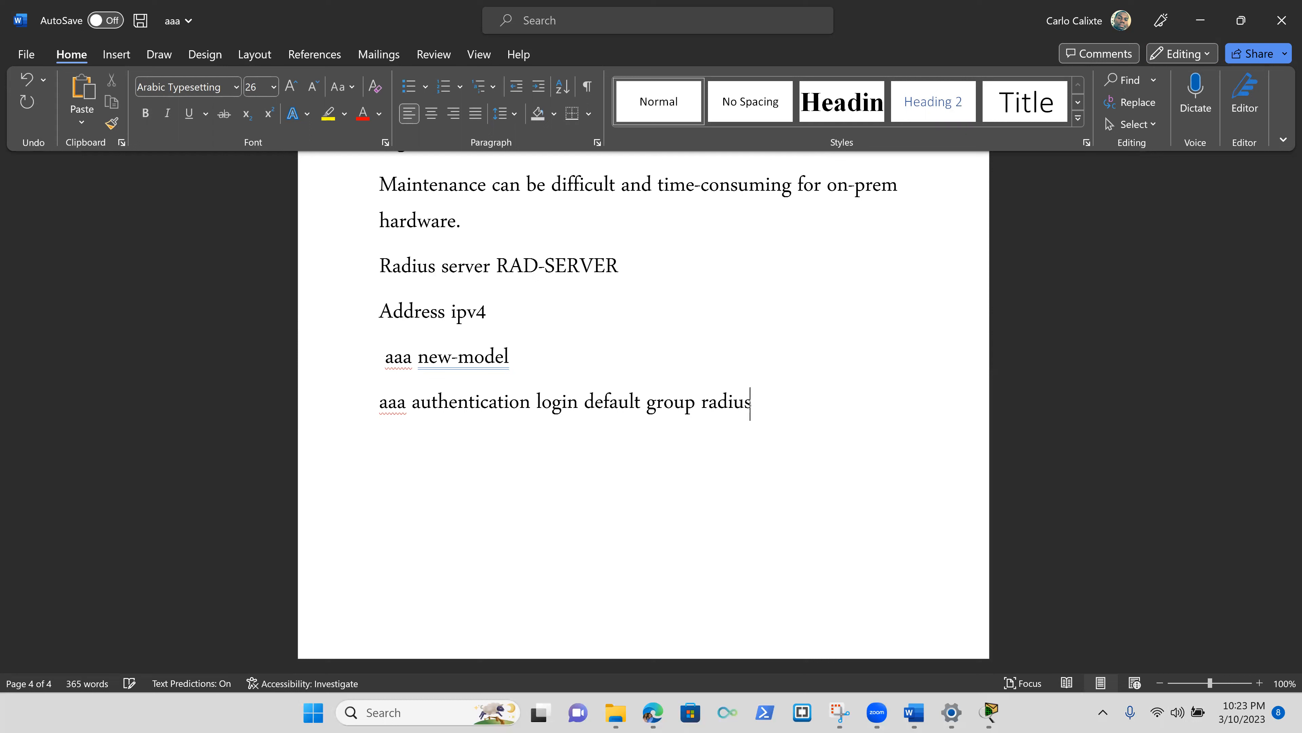
{"action": "type", "text": " local "}
{"action": "type", "text": "line "}
{"action": "type", "text": "con "}
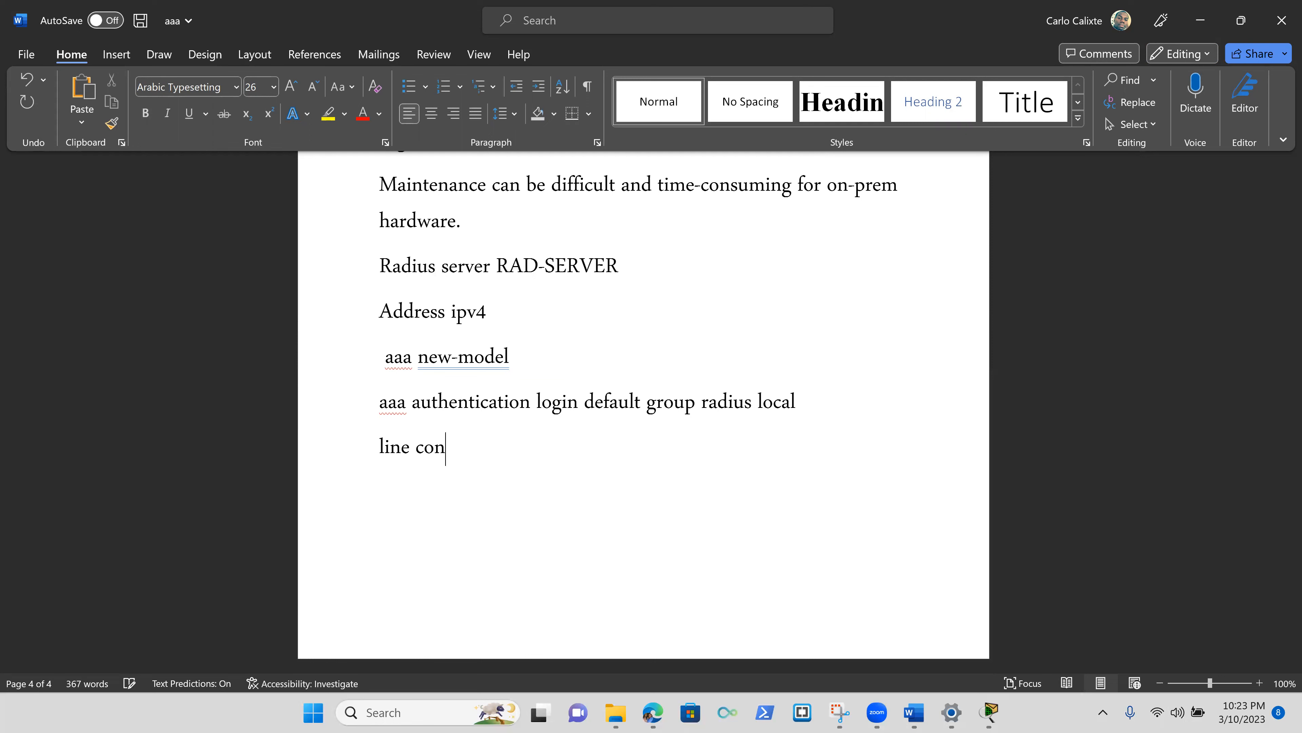
{"action": "type", "text": "0"}
{"action": "key", "text": "Return"}
Add the line 'login authentication default.'.
{"action": "type", "text": "login authe"}
{"action": "key", "text": "Tab"}
{"action": "type", "text": "def"}
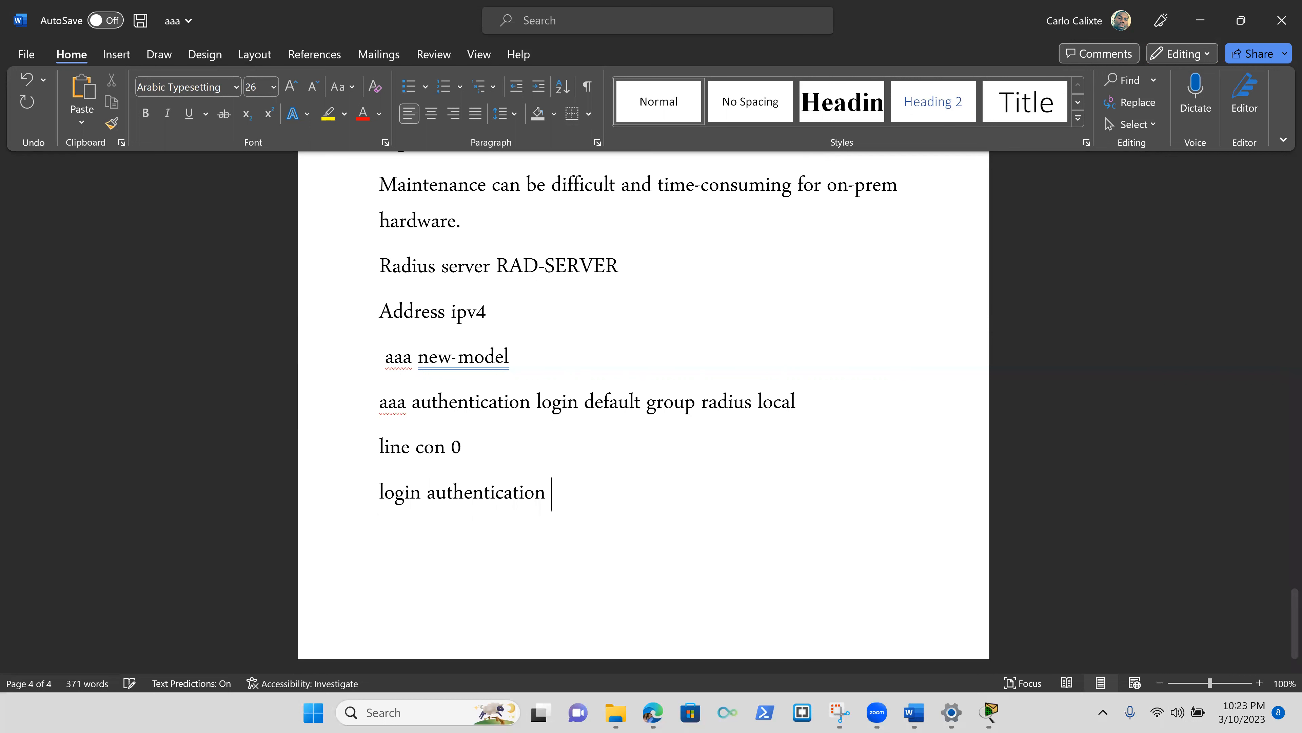
{"action": "key", "text": "BackSpace"}
{"action": "type", "text": "f"}
{"action": "key", "text": "BackSpace"}
{"action": "type", "text": "ault."}
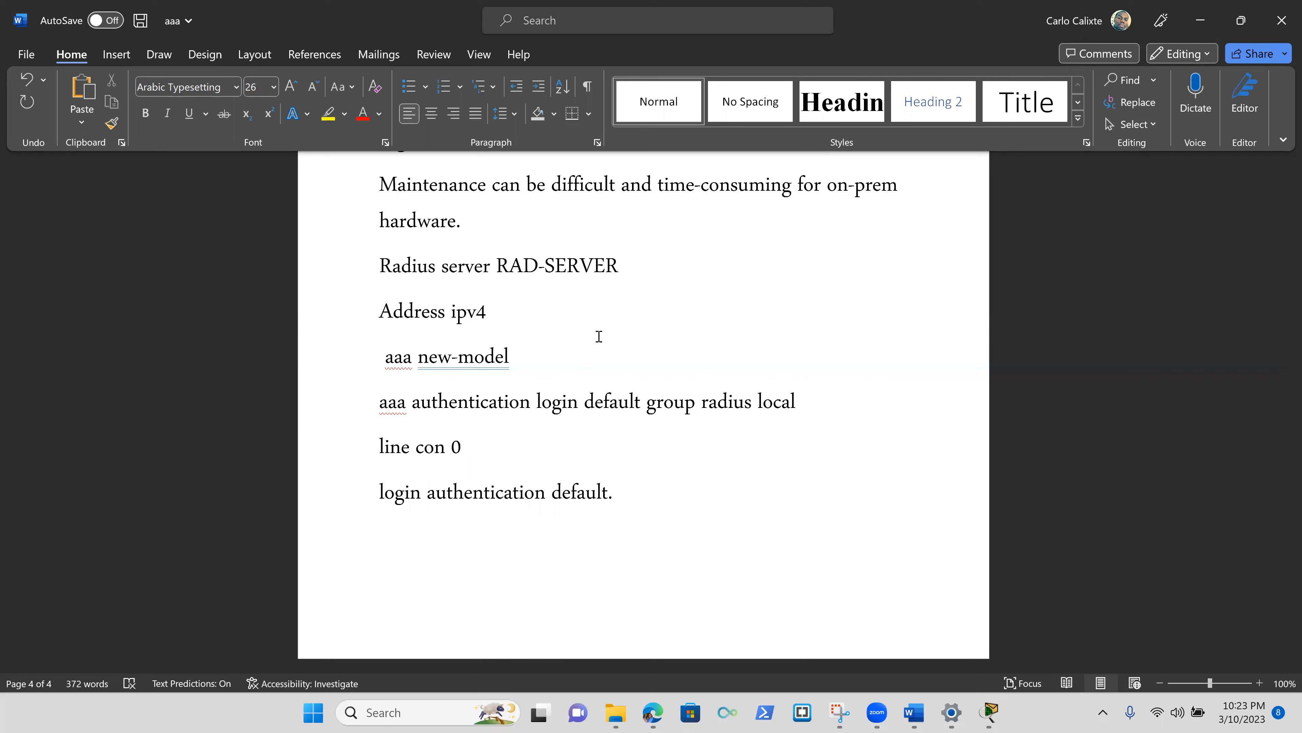
Color all the new RADIUS command lines red.
{"action": "left_click_drag", "start_coordinate": [381, 264], "coordinate": [701, 498]}
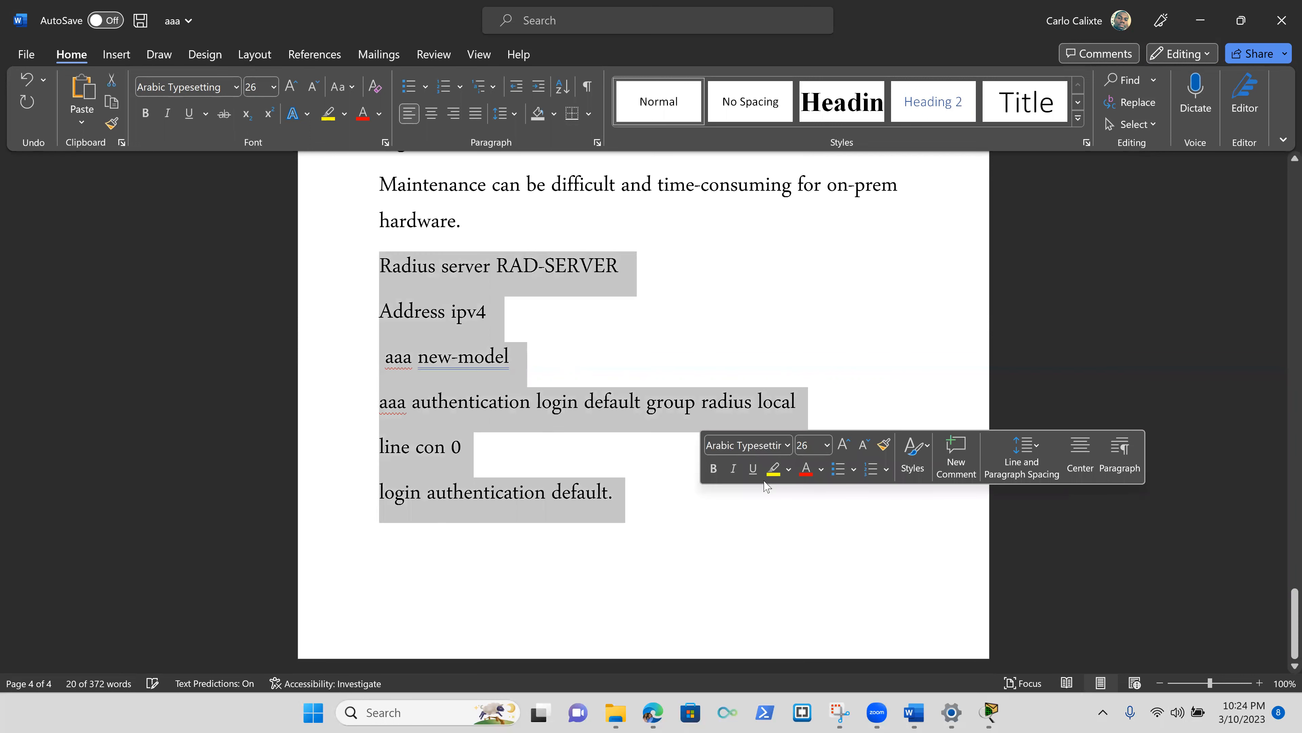
{"action": "left_click", "coordinate": [806, 471]}
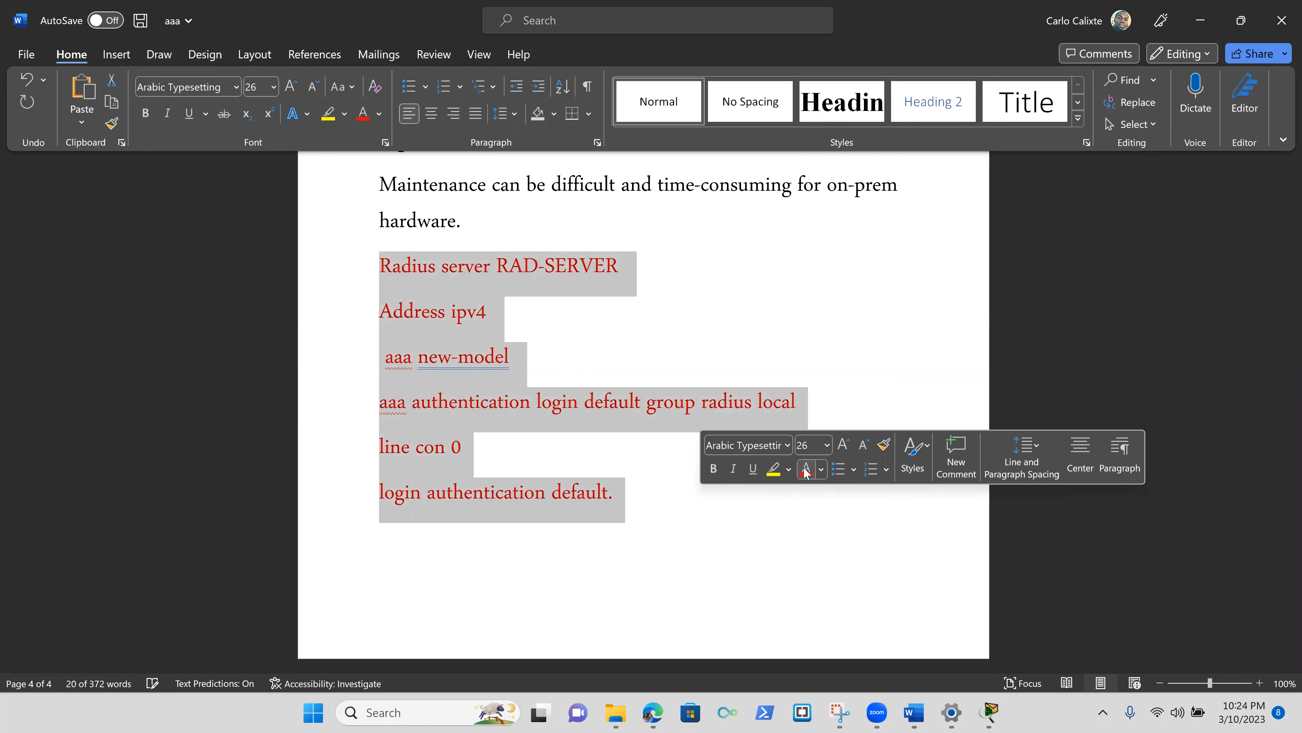
{"action": "left_click", "coordinate": [828, 336]}
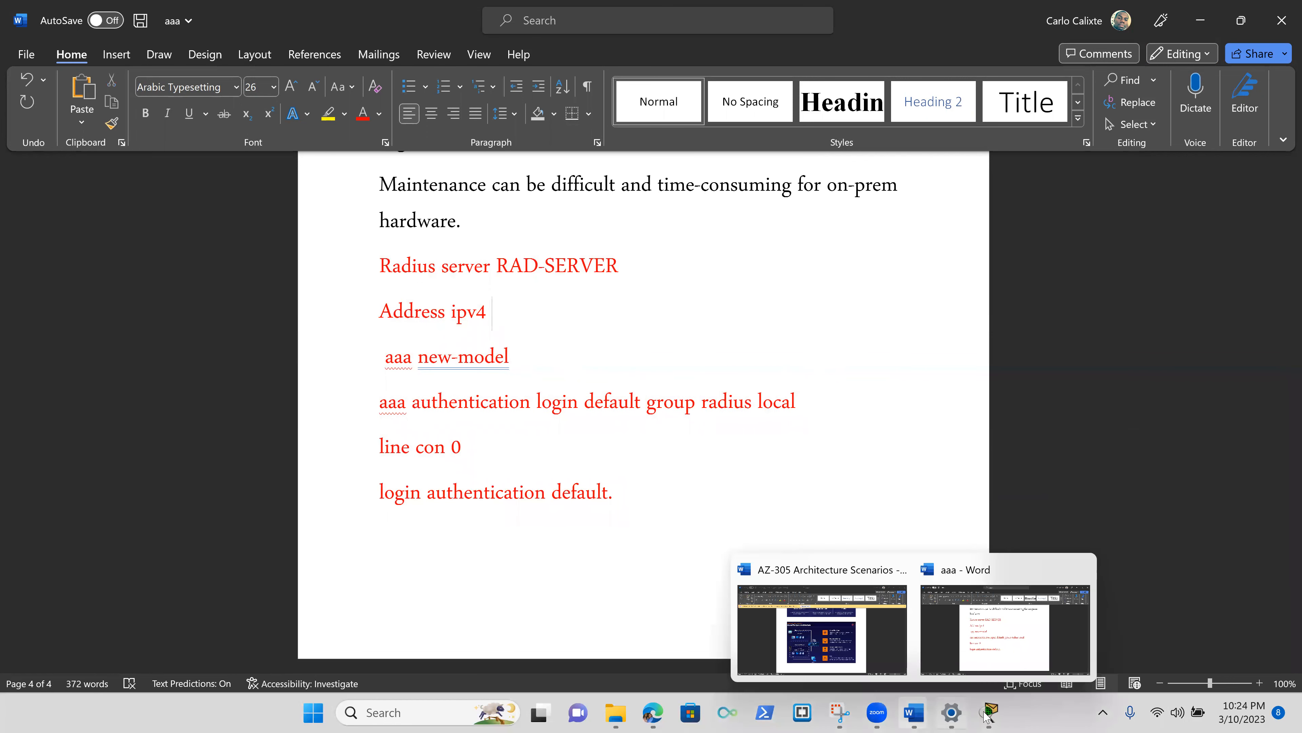
Switch to Packet Tracer, back to Word, then bring the activity instructions forward.
{"action": "mouse_move", "coordinate": [987, 714]}
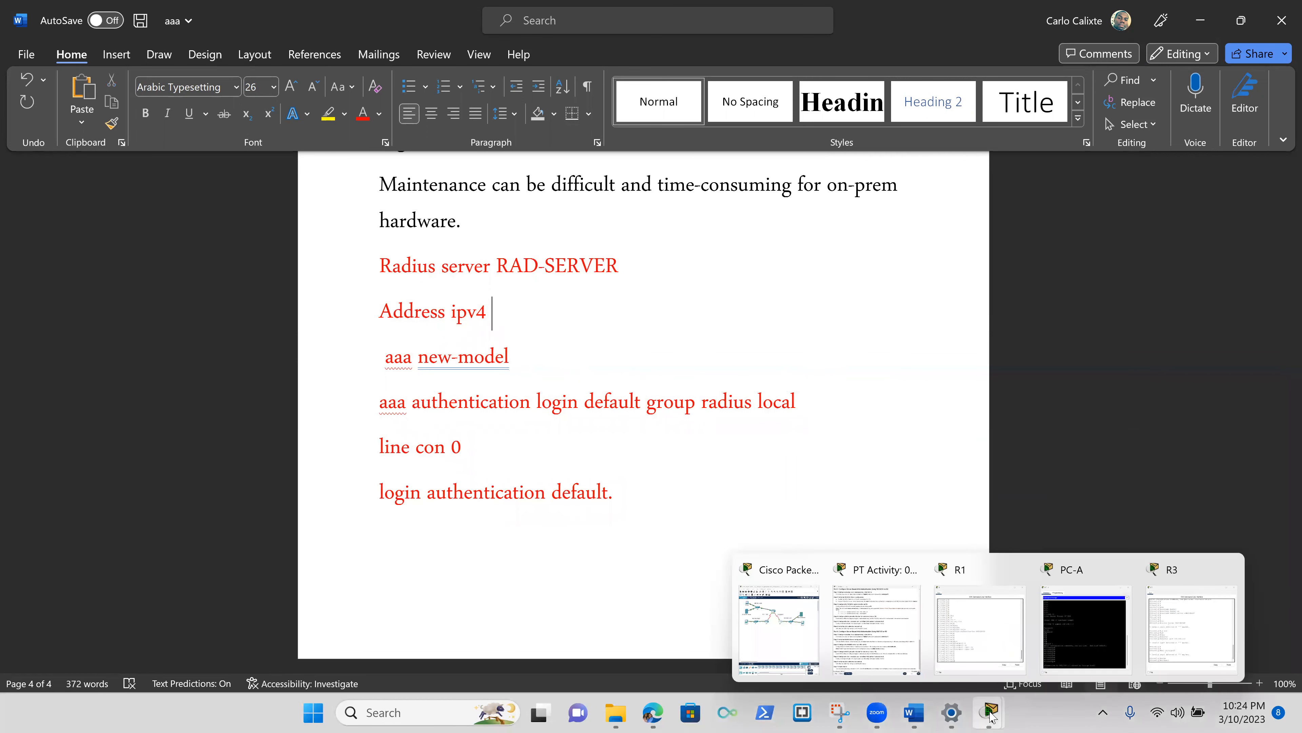
{"action": "left_click", "coordinate": [798, 620]}
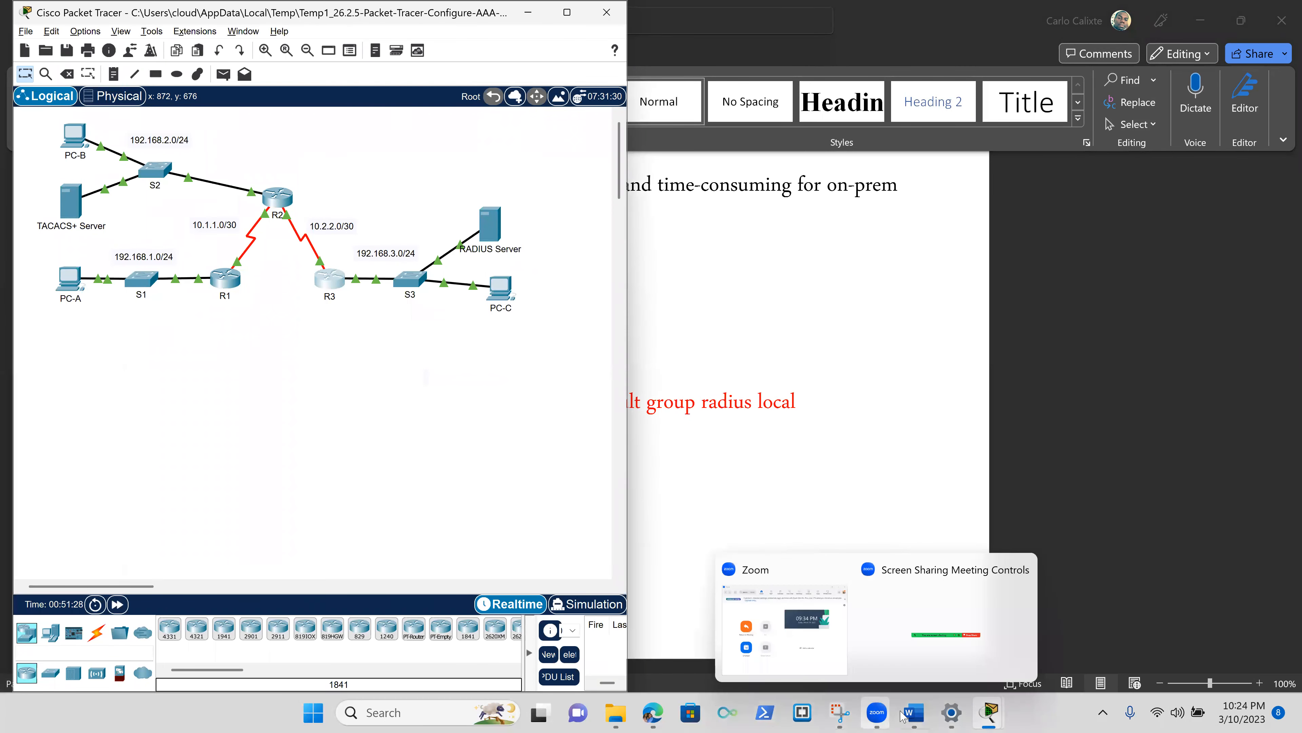
{"action": "mouse_move", "coordinate": [910, 715]}
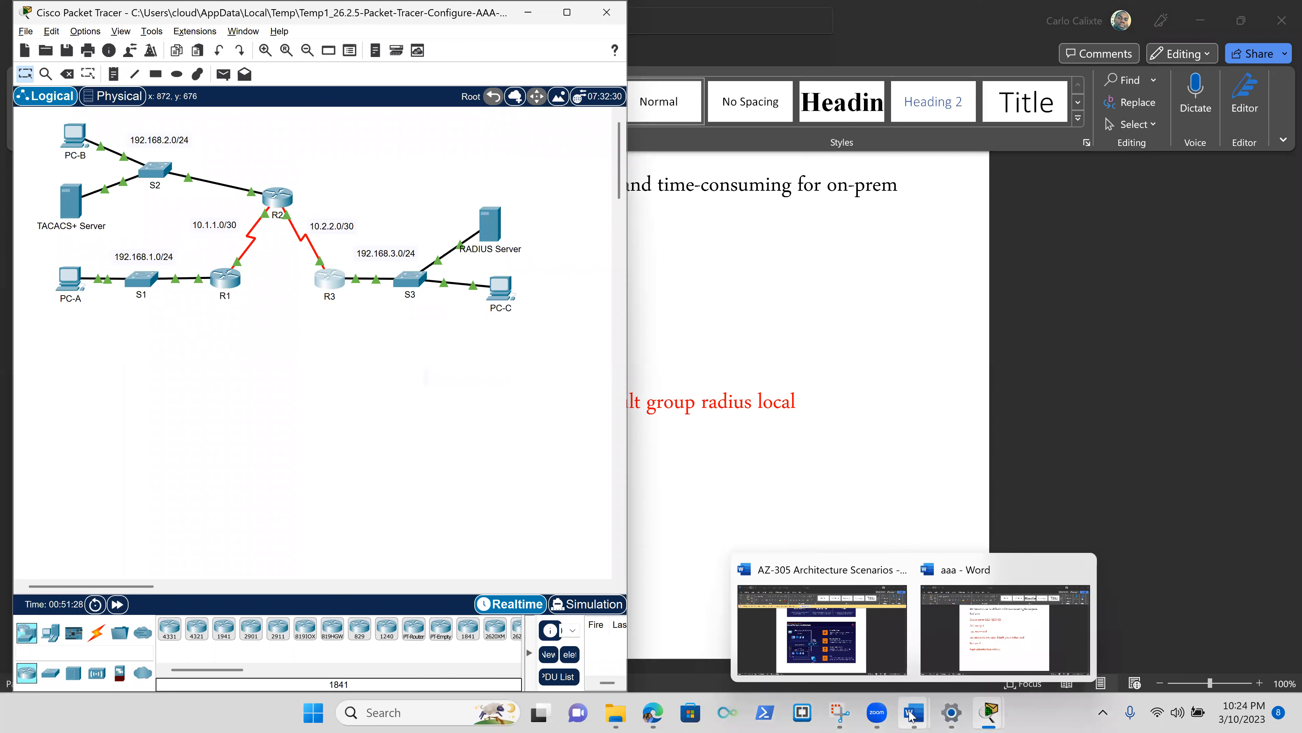
{"action": "left_click", "coordinate": [991, 641]}
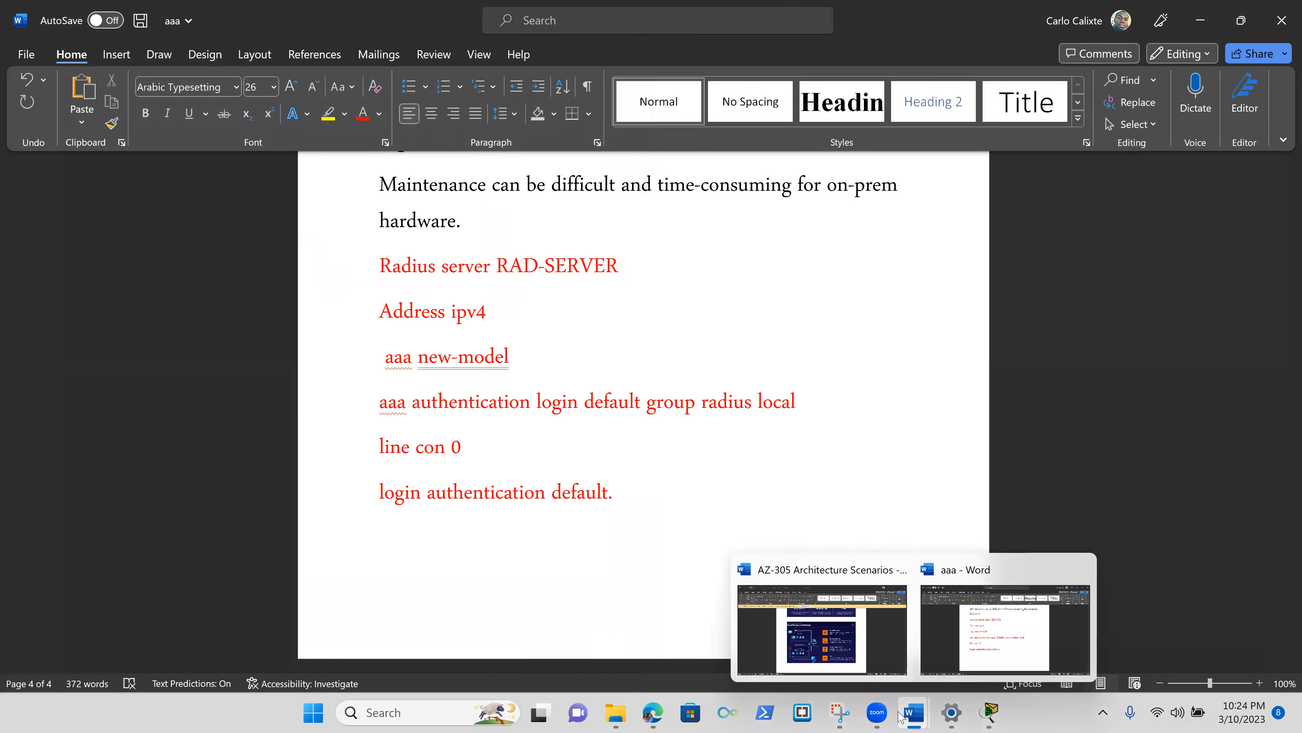
{"action": "mouse_move", "coordinate": [915, 716]}
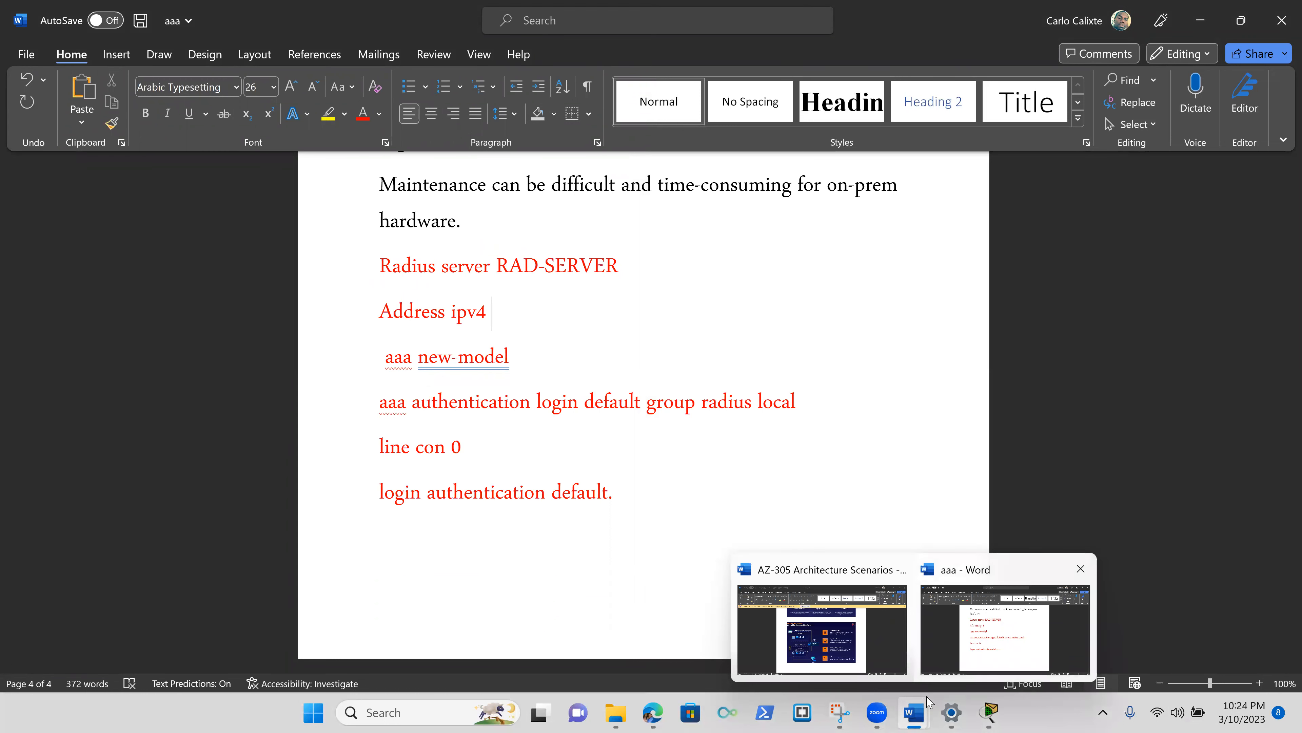
{"action": "mouse_move", "coordinate": [987, 713]}
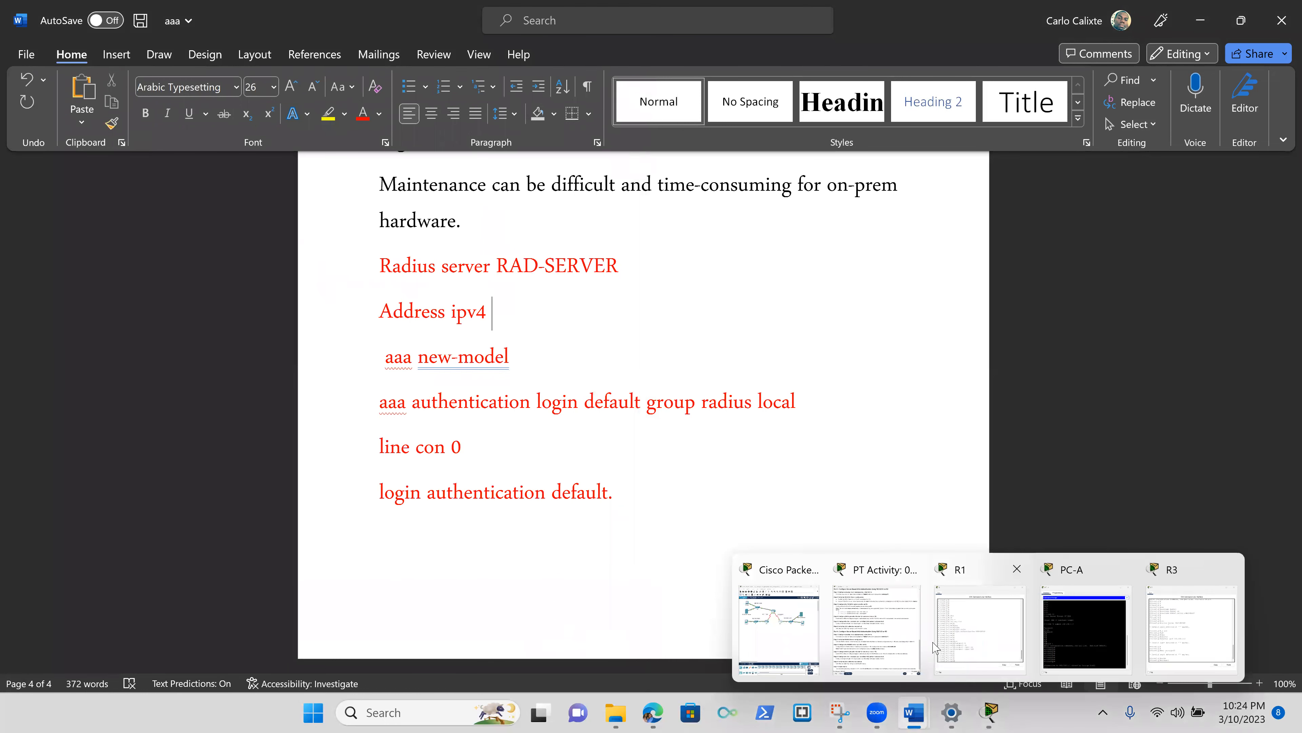
{"action": "left_click", "coordinate": [867, 633]}
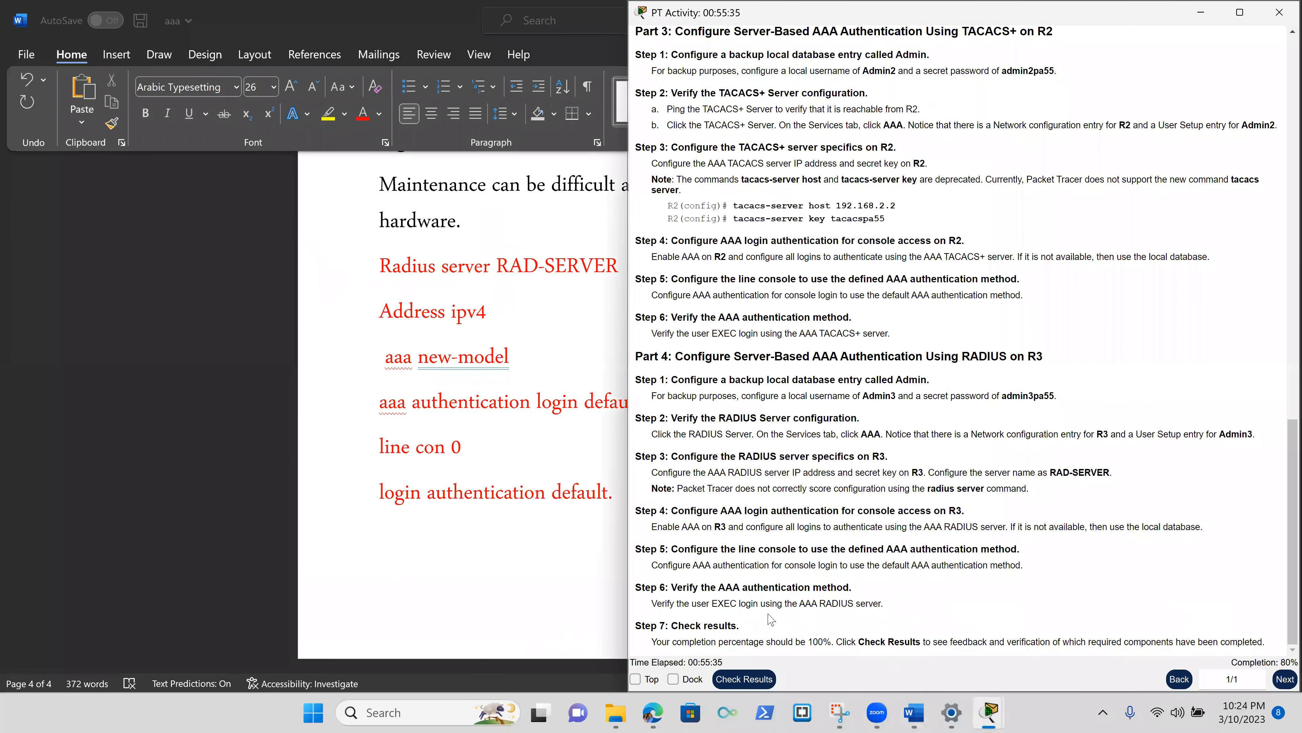
Bring the topology window forward and briefly highlight the Step 3 RAD-SERVER note.
{"action": "left_click", "coordinate": [781, 573]}
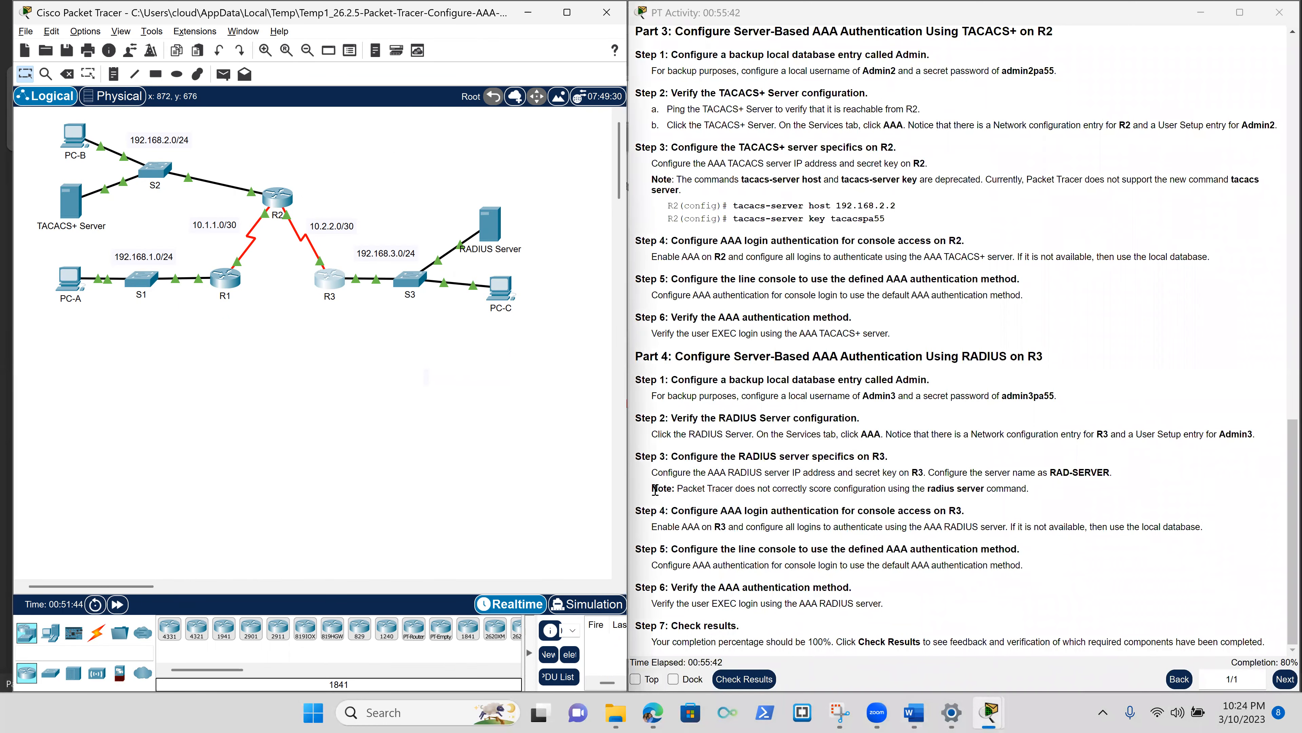
{"action": "left_click_drag", "start_coordinate": [1113, 472], "coordinate": [1027, 495]}
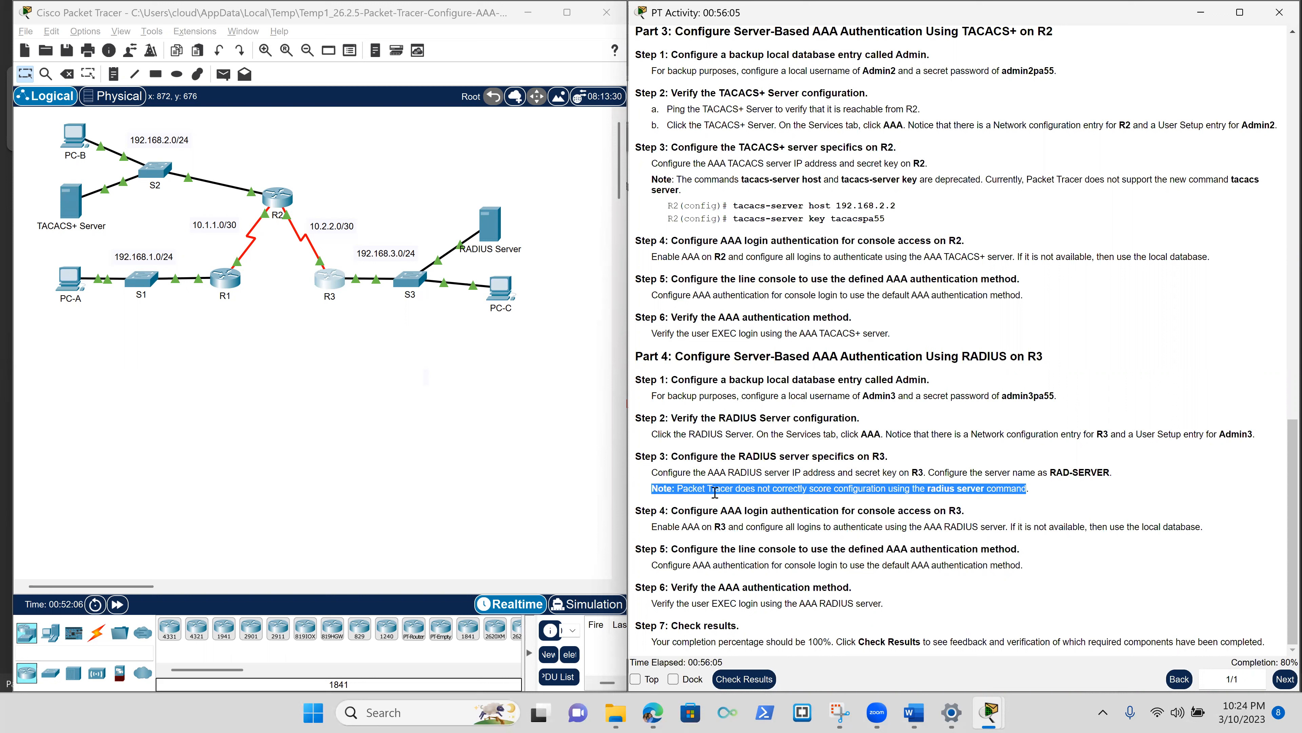
{"action": "left_click", "coordinate": [773, 493]}
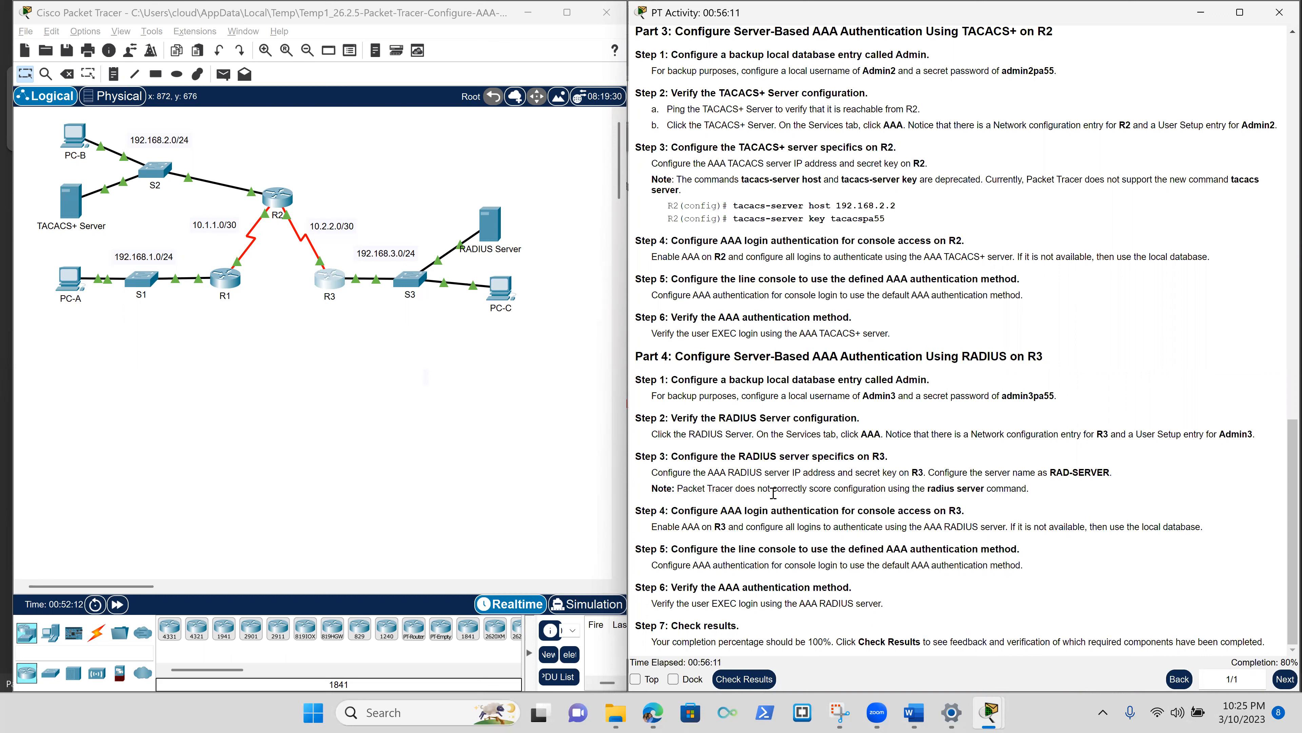